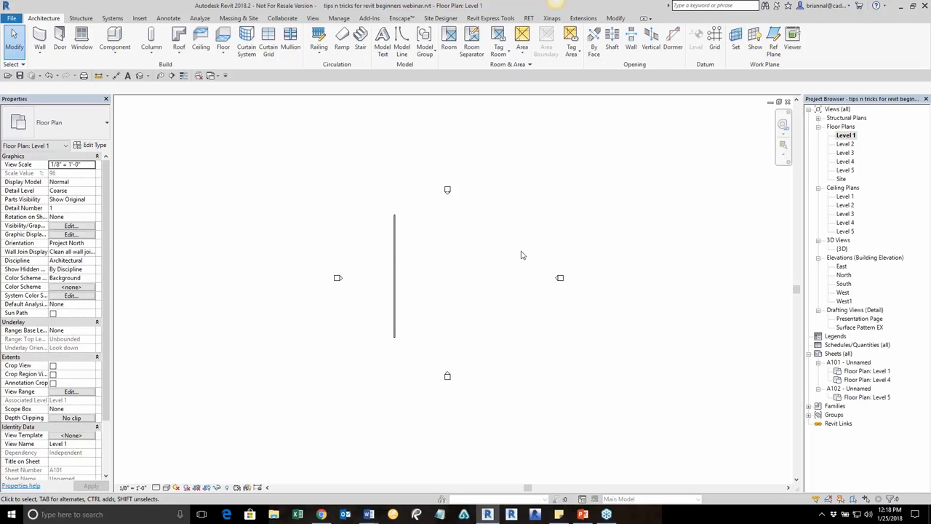
Step: Open the keyboard shortcut customization in the user interface options and search for the detail line command
{"action": "left_click", "coordinate": [11, 18]}
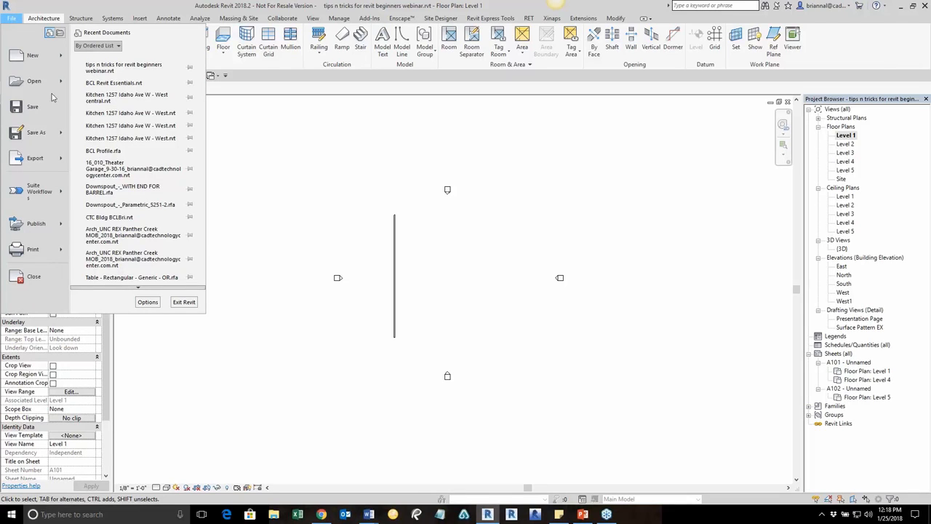
{"action": "scroll", "coordinate": [131, 259], "scroll_direction": "down", "scroll_amount": 1}
{"action": "left_click", "coordinate": [148, 302]}
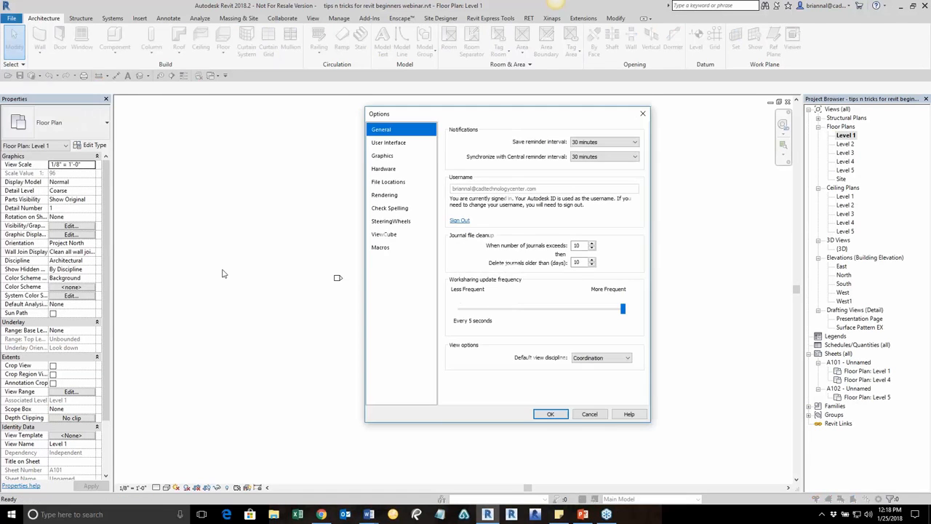
{"action": "left_click", "coordinate": [407, 145]}
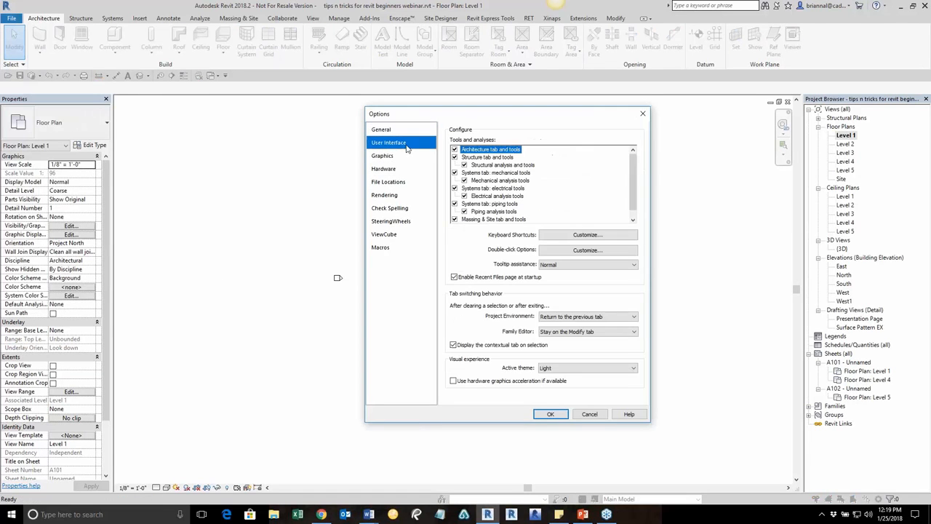
{"action": "left_click", "coordinate": [551, 235]}
{"action": "left_click_drag", "start_coordinate": [553, 45], "coordinate": [544, 117]}
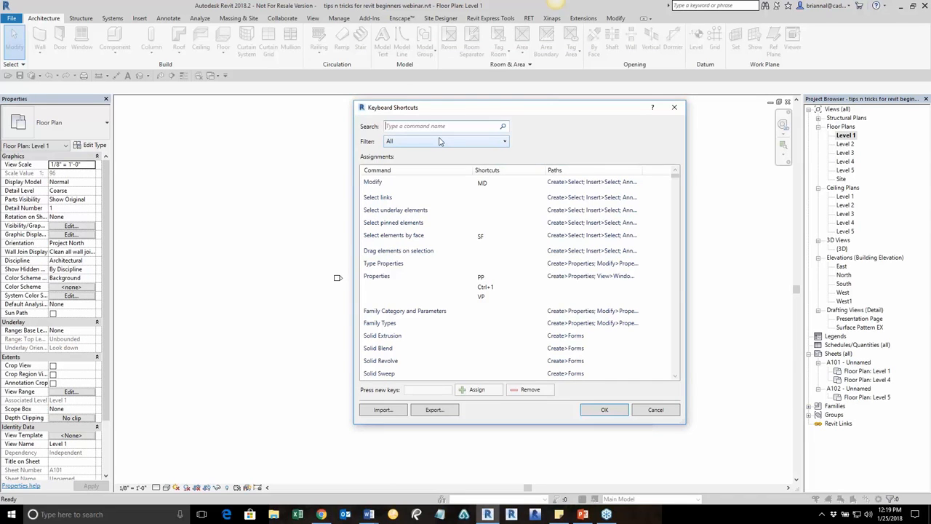
{"action": "type", "text": "detail line"}
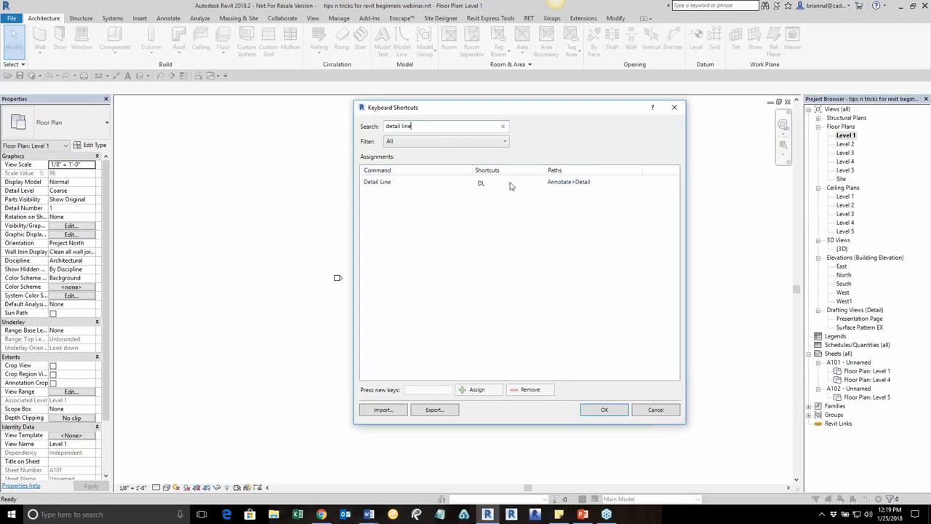
Step: Find the Reference Line command, try to assign it the shortcut RL, and leave the shortcut settings without saving
{"action": "left_click_drag", "start_coordinate": [429, 129], "coordinate": [356, 129]}
{"action": "type", "text": "refer"}
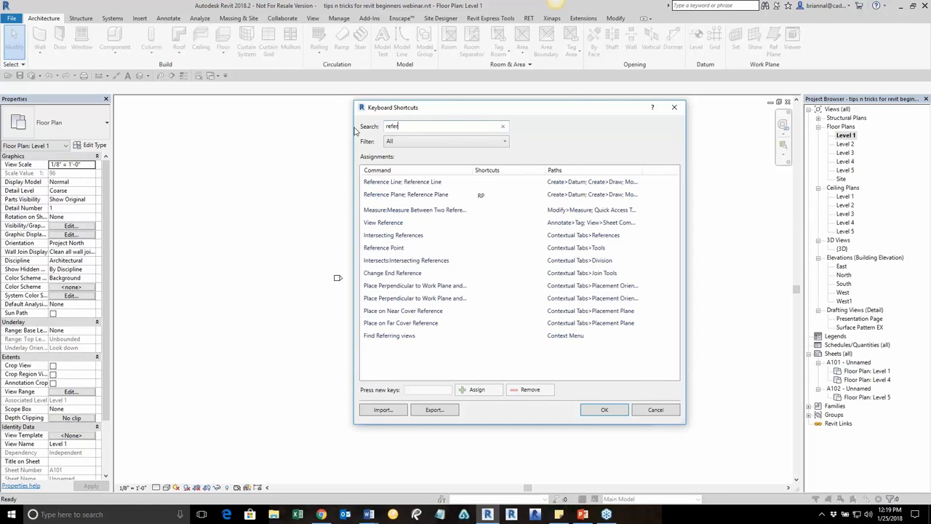
{"action": "type", "text": "ence line"}
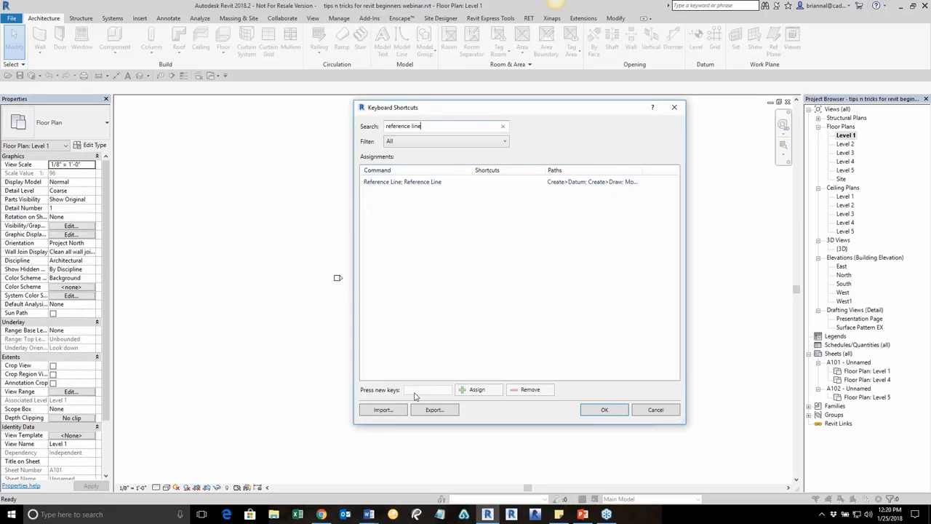
{"action": "left_click", "coordinate": [433, 185]}
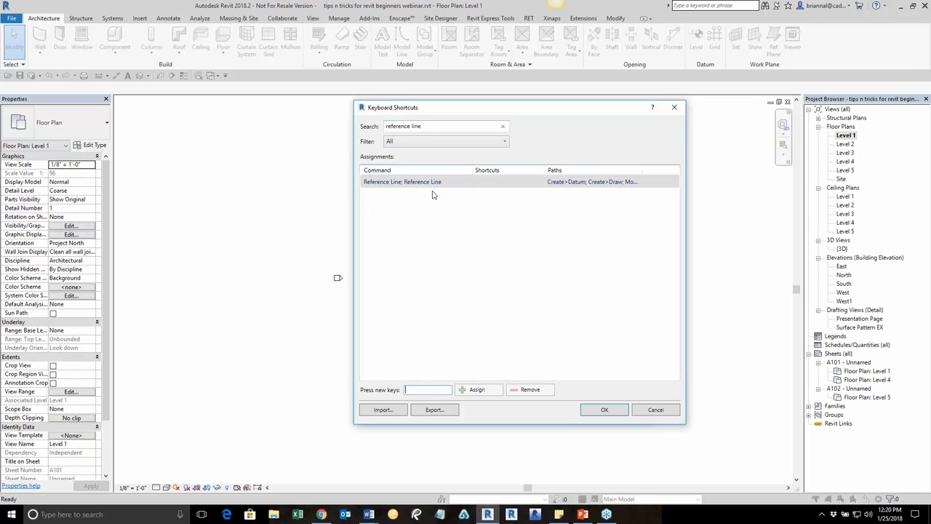
{"action": "type", "text": "RL"}
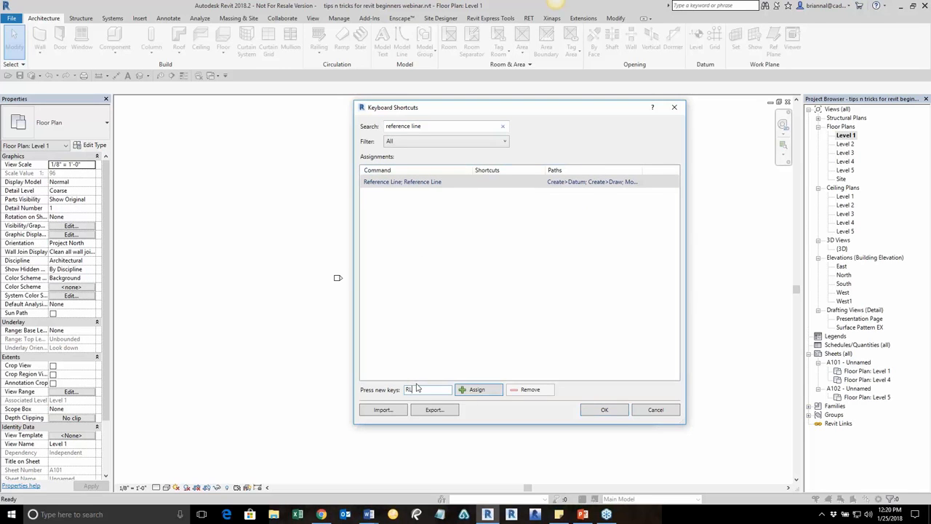
{"action": "left_click", "coordinate": [479, 390]}
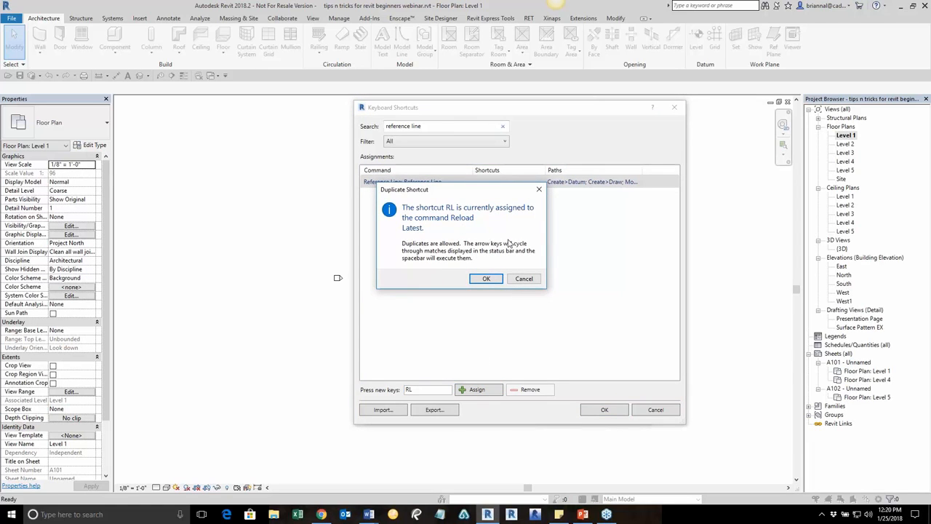
{"action": "left_click_drag", "start_coordinate": [468, 193], "coordinate": [472, 212]}
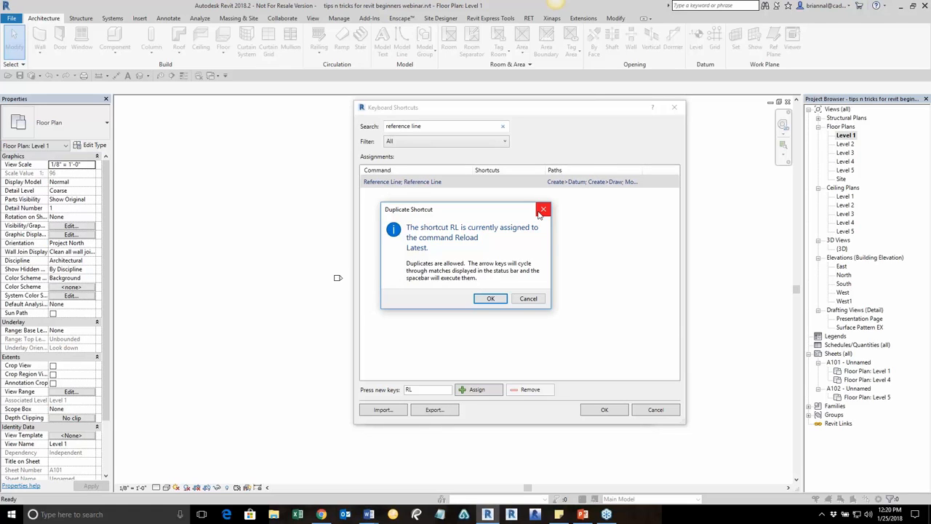
{"action": "left_click", "coordinate": [535, 300]}
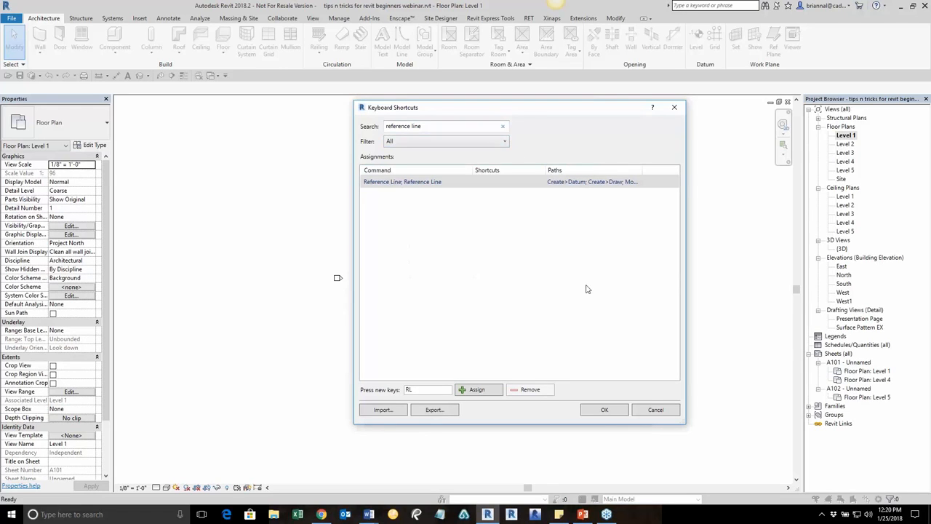
{"action": "left_click", "coordinate": [654, 410]}
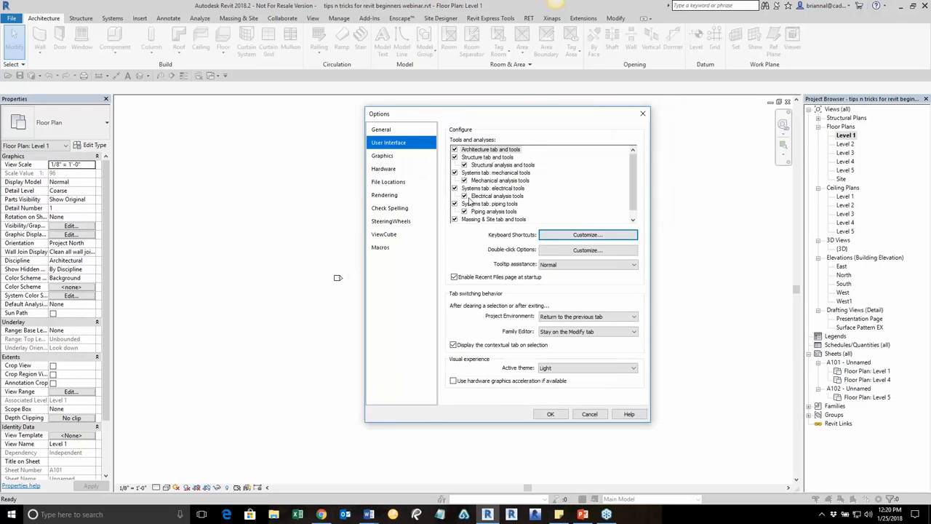
Step: Review the double-click behaviors for each element type and leave the options without changes
{"action": "left_click", "coordinate": [577, 251]}
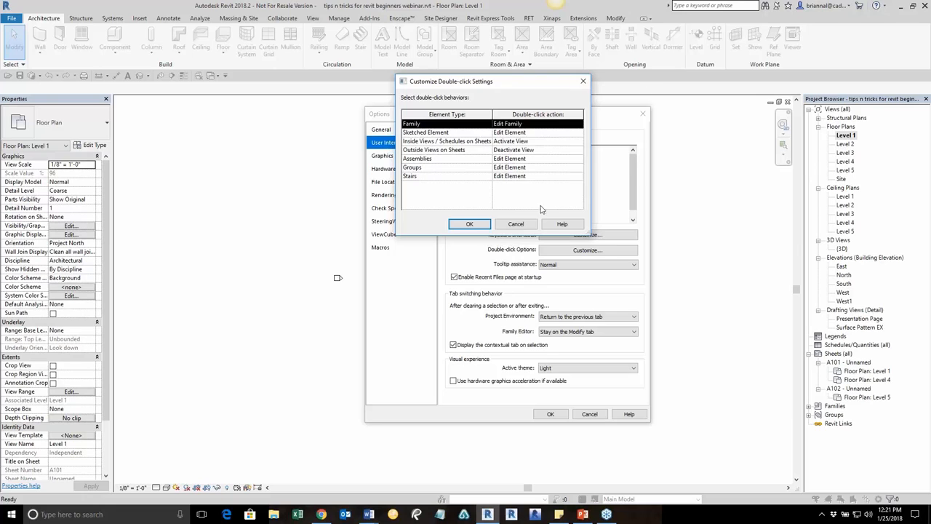
{"action": "left_click", "coordinate": [516, 223]}
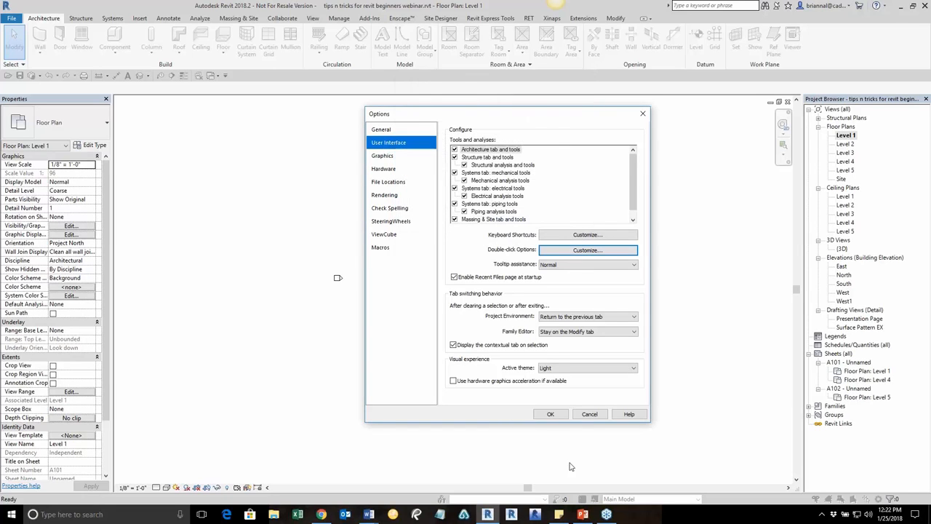
{"action": "left_click", "coordinate": [589, 414]}
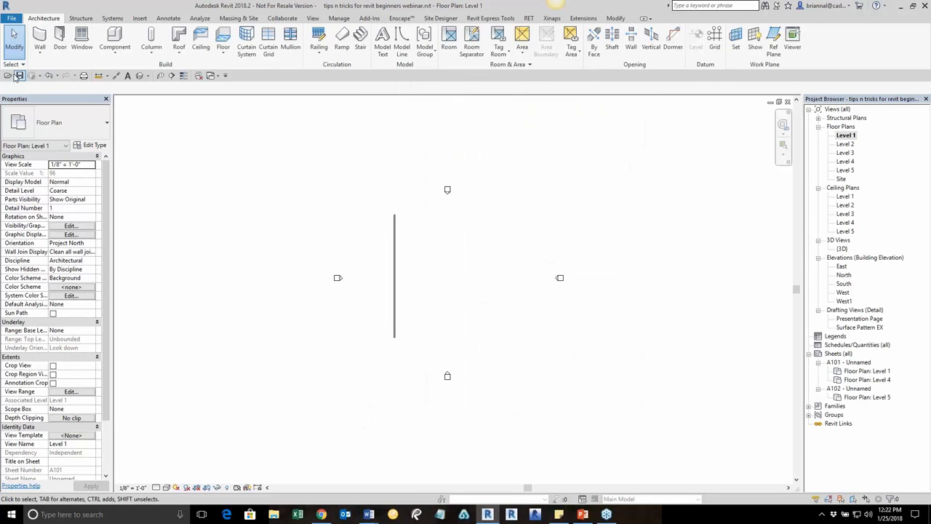
Step: Review the full list of Quick Access Toolbar commands, select Undo, and leave the customization without changes
{"action": "left_click", "coordinate": [225, 77]}
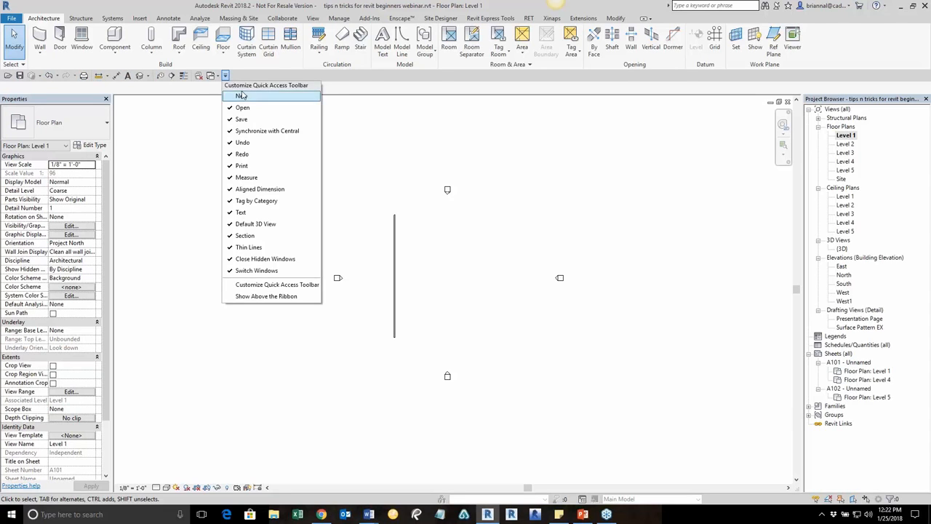
{"action": "left_click", "coordinate": [239, 285]}
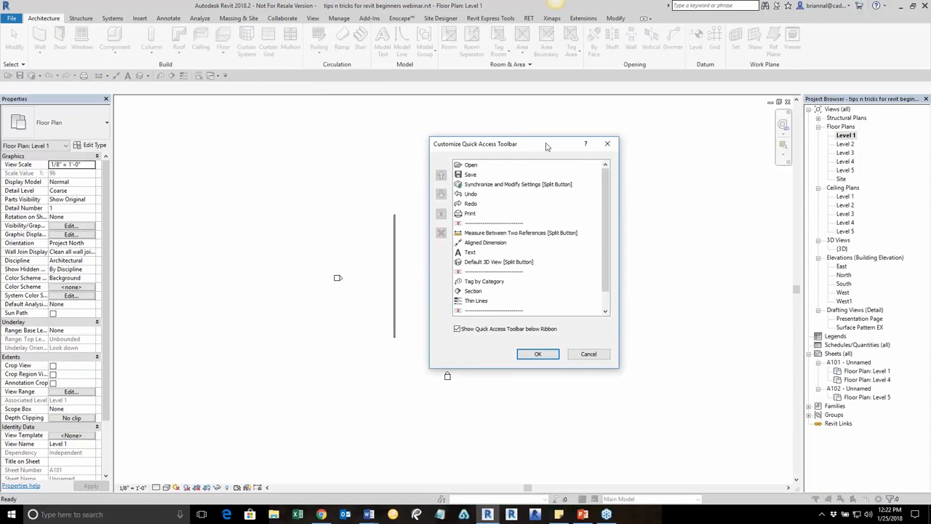
{"action": "left_click_drag", "start_coordinate": [552, 144], "coordinate": [480, 124]}
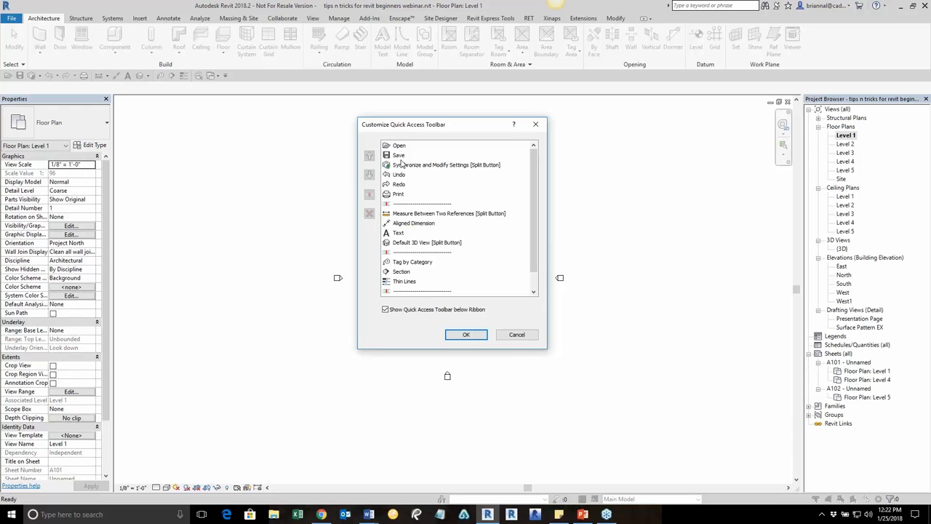
{"action": "scroll", "coordinate": [451, 286], "scroll_direction": "down", "scroll_amount": 1}
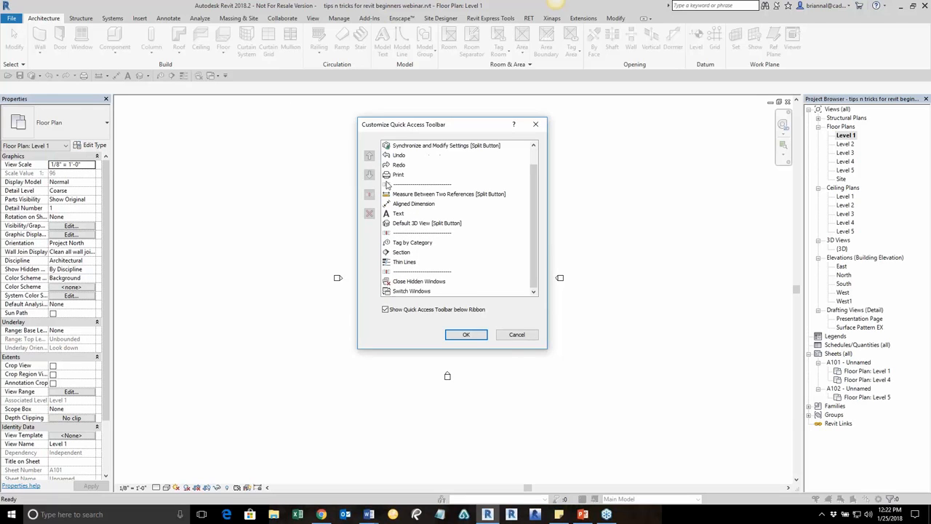
{"action": "left_click", "coordinate": [401, 156]}
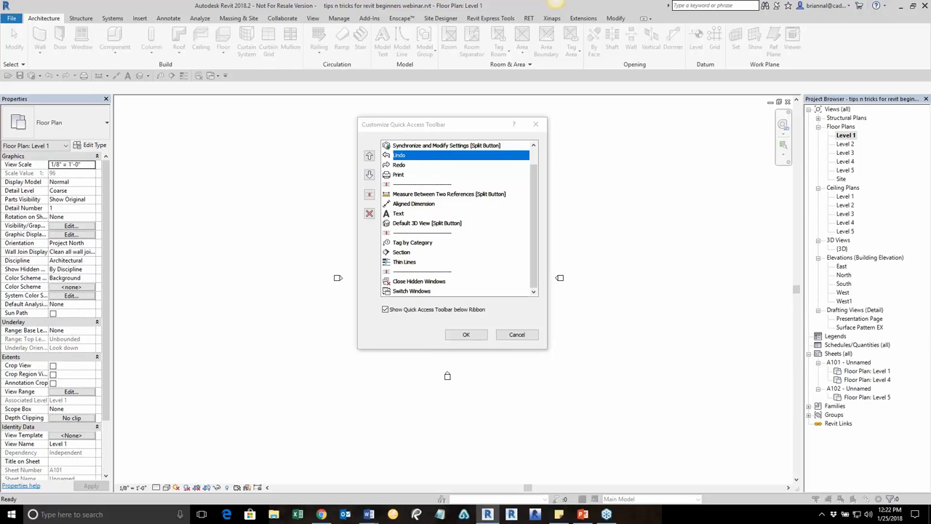
{"action": "left_click", "coordinate": [516, 336]}
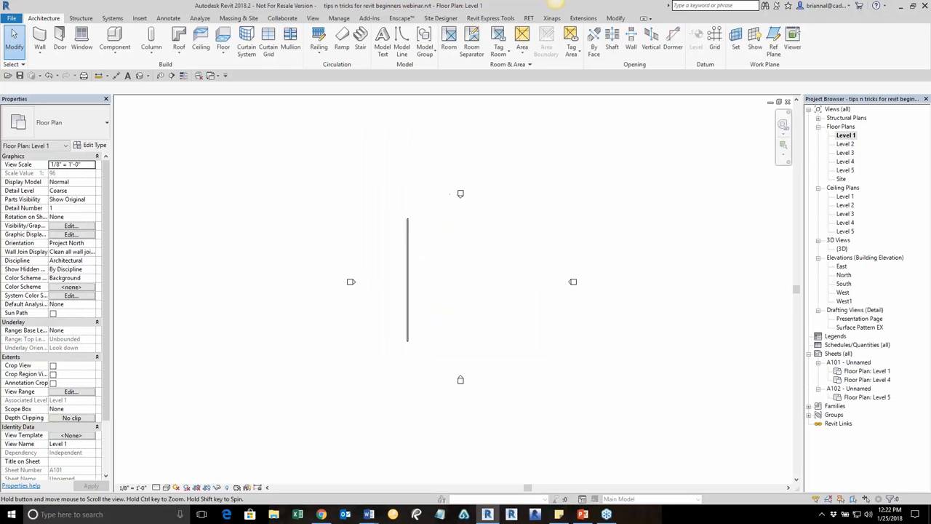
Step: Place two RPC Tree - Deciduous American Beech - 20' components in the Level 1 plan beside the vertical wall
{"action": "left_click", "coordinate": [116, 49]}
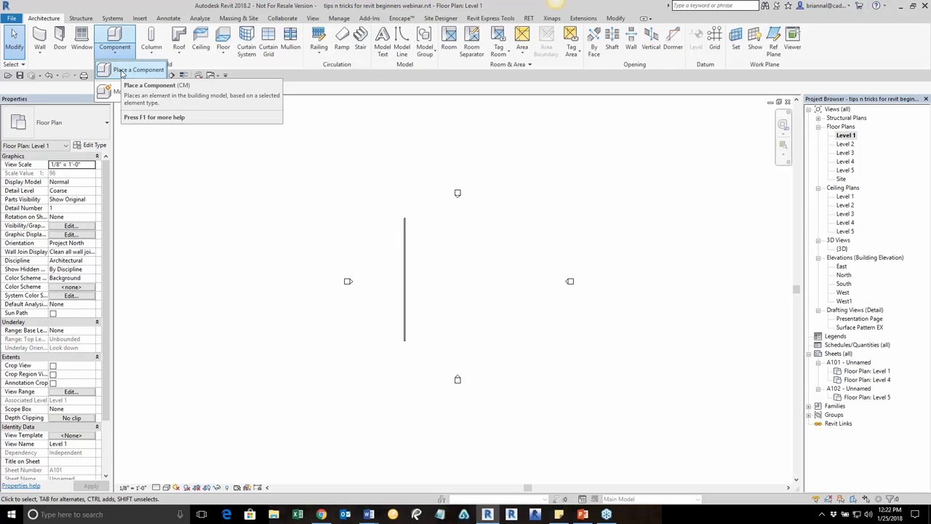
{"action": "left_click", "coordinate": [124, 71]}
{"action": "left_click", "coordinate": [82, 132]}
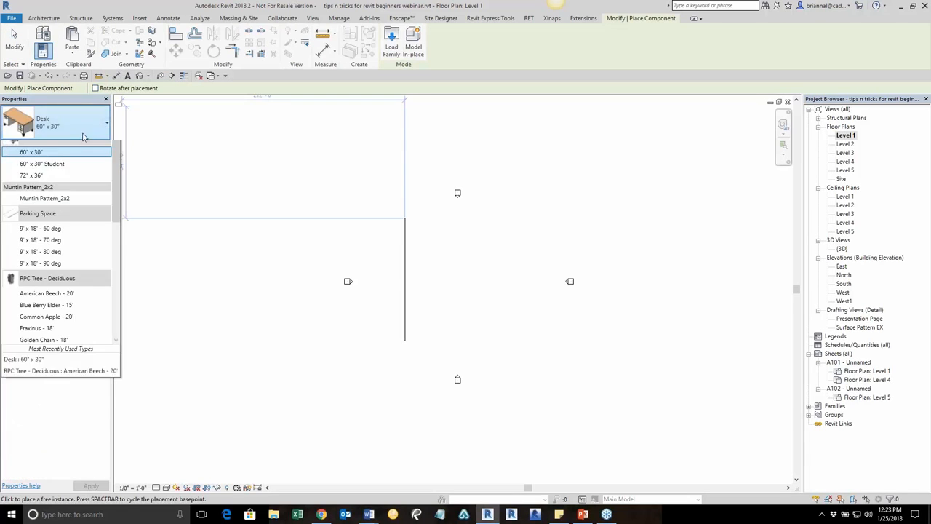
{"action": "left_click", "coordinate": [46, 322]}
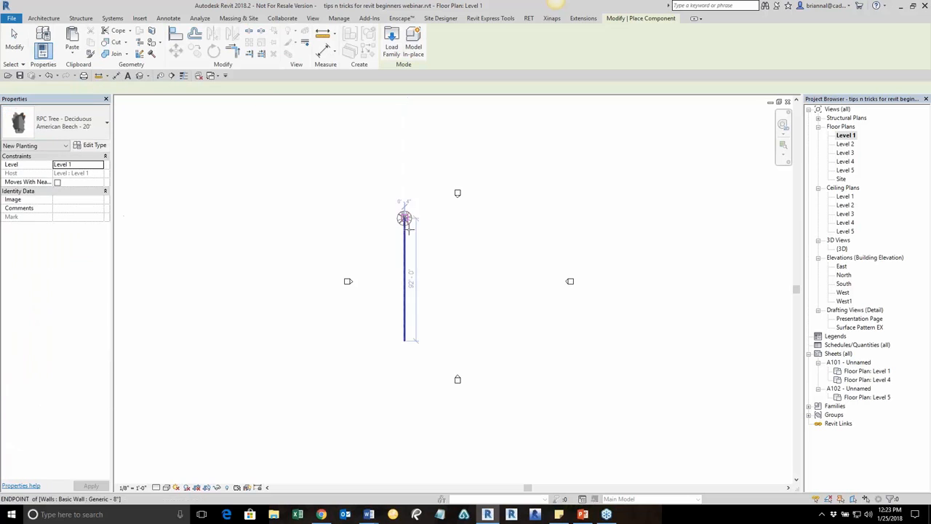
{"action": "left_click", "coordinate": [453, 228]}
{"action": "left_click", "coordinate": [457, 249]}
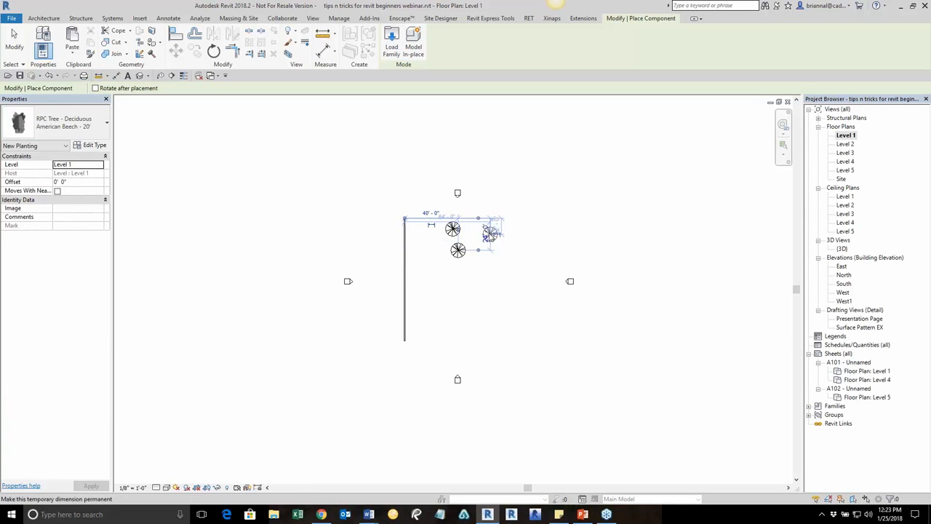
{"action": "key", "text": "Escape"}
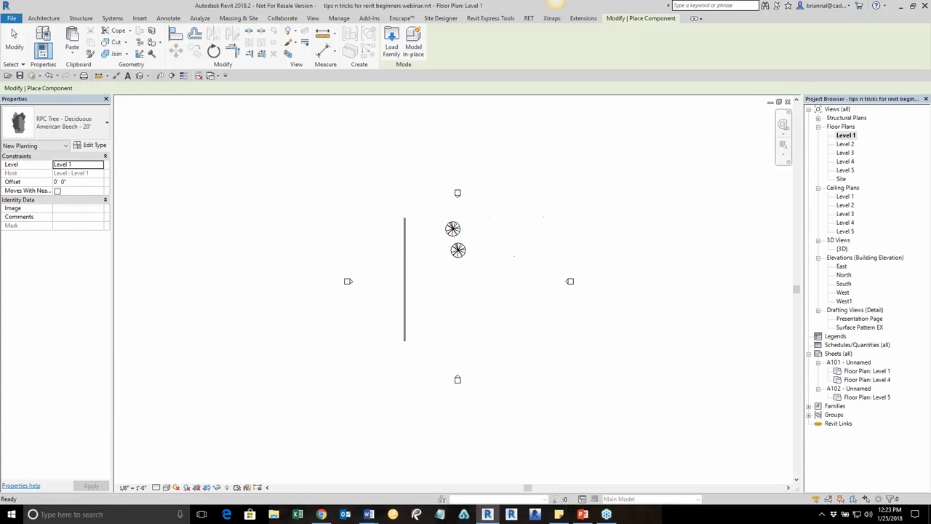
{"action": "key", "text": "Escape"}
Step: Copy the lower American Beech tree six times, scattering the copies below it
{"action": "scroll", "coordinate": [501, 262], "scroll_direction": "up", "scroll_amount": 4}
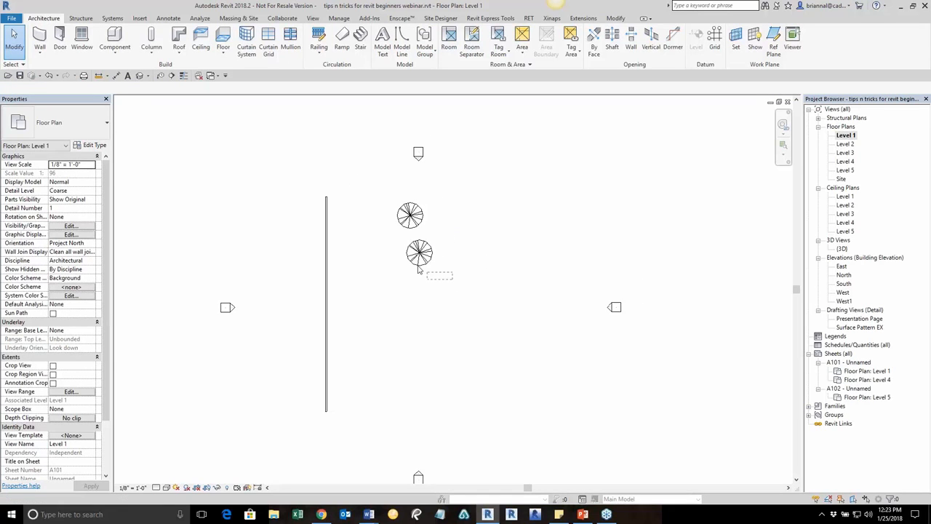
{"action": "left_click", "coordinate": [420, 254]}
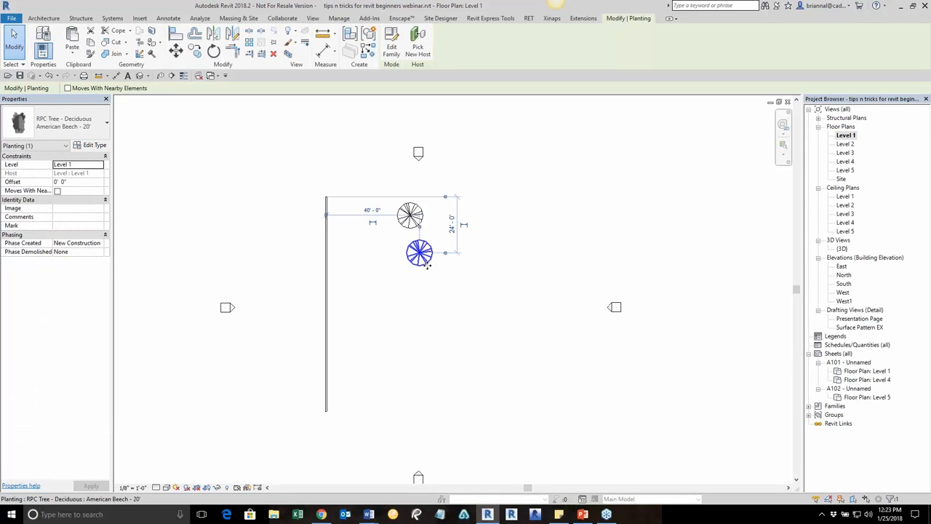
{"action": "left_click_drag", "start_coordinate": [424, 260], "coordinate": [433, 397], "text": "ctrl"}
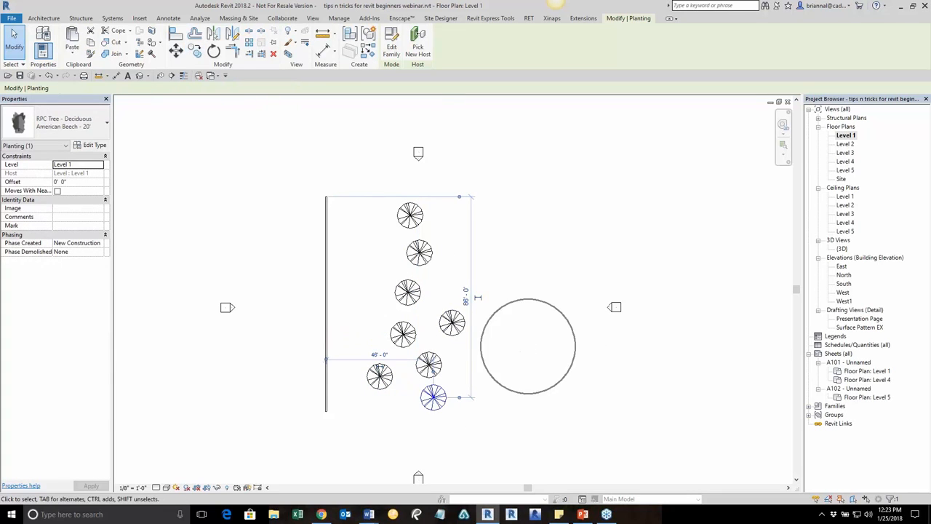
Step: Select the six copied trees together and copy the group three times across the open area away from the wall
{"action": "left_click", "coordinate": [451, 323], "text": "ctrl"}
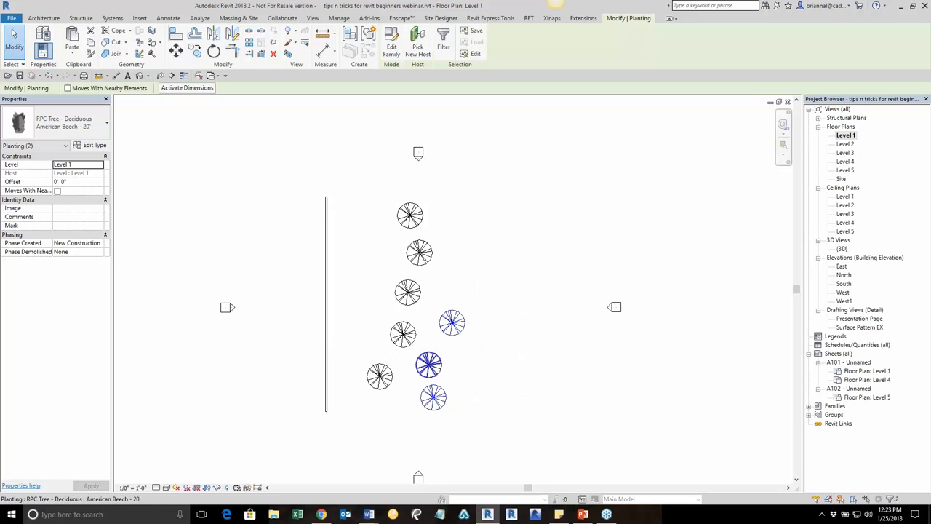
{"action": "left_click", "coordinate": [404, 333], "text": "ctrl"}
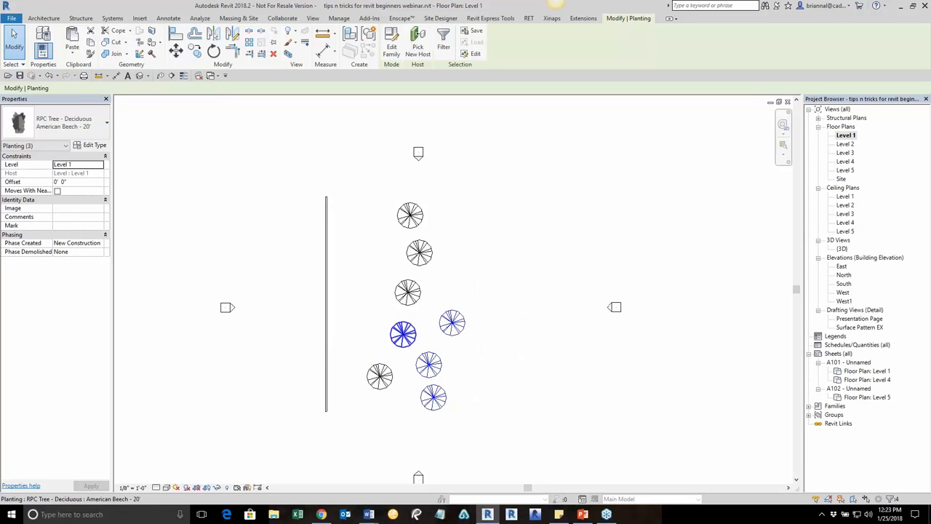
{"action": "left_click", "coordinate": [381, 376], "text": "ctrl"}
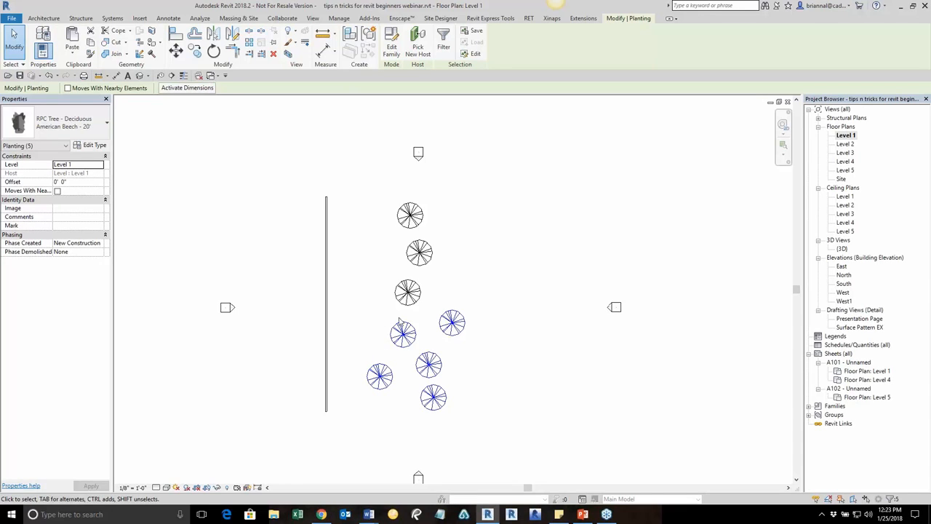
{"action": "left_click", "coordinate": [408, 293], "text": "ctrl"}
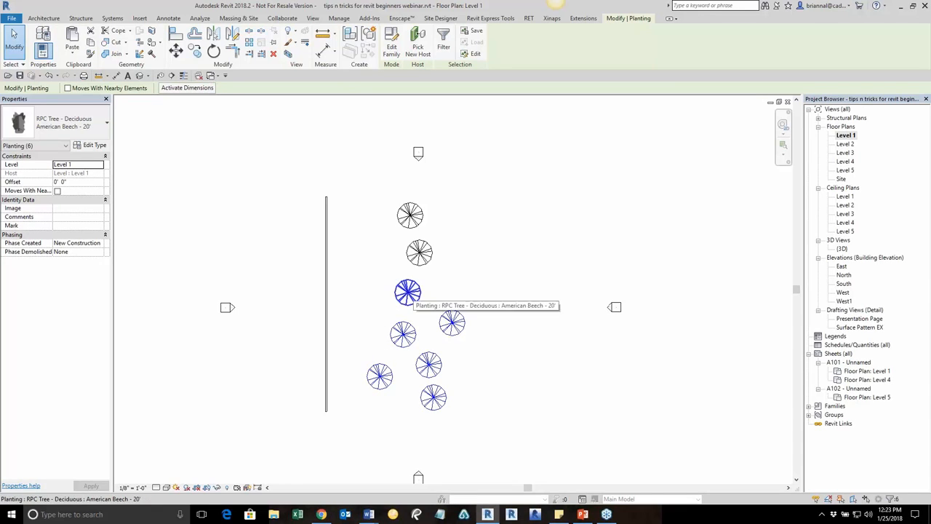
{"action": "left_click", "coordinate": [413, 294]}
{"action": "left_click_drag", "start_coordinate": [414, 294], "coordinate": [485, 163]}
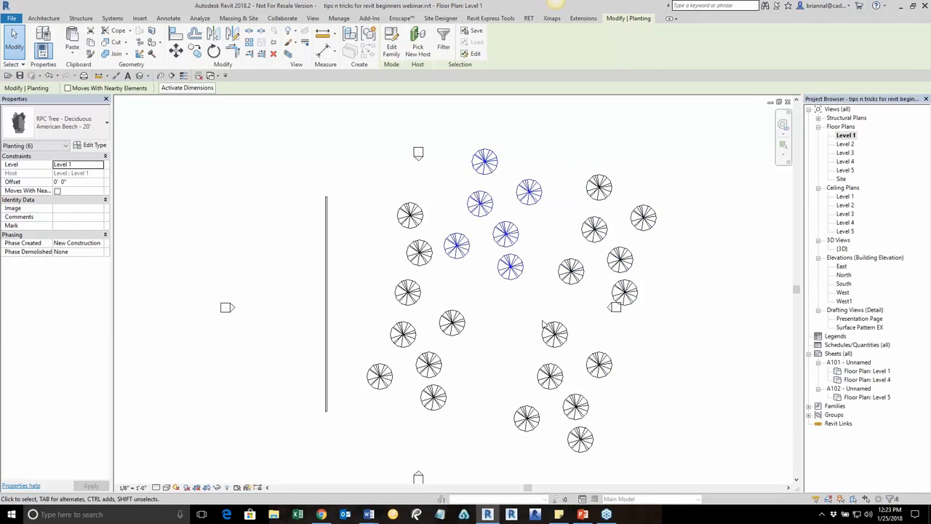
Step: Select 18 of the American Beech trees, copy them to the clipboard and paste them aligned to Level 2
{"action": "key", "text": "Escape"}
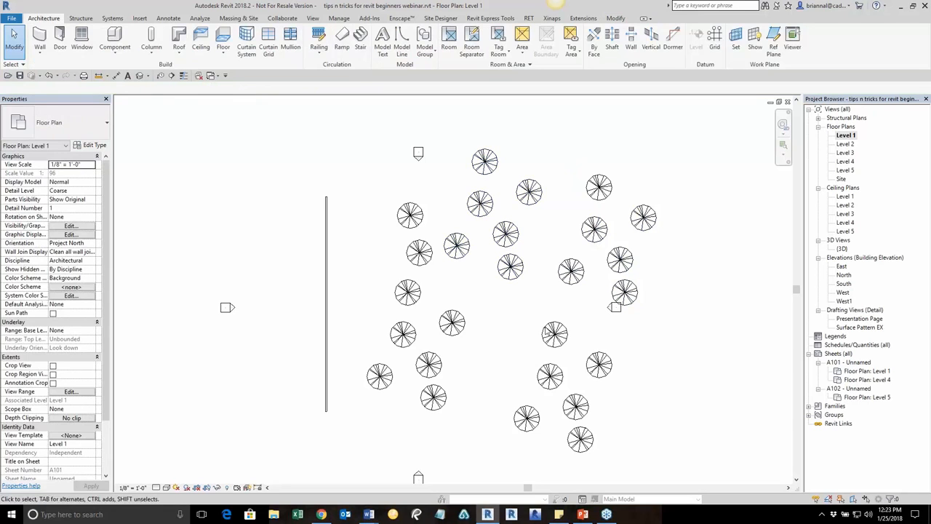
{"action": "middle_click_drag", "start_coordinate": [741, 376], "coordinate": [728, 358]}
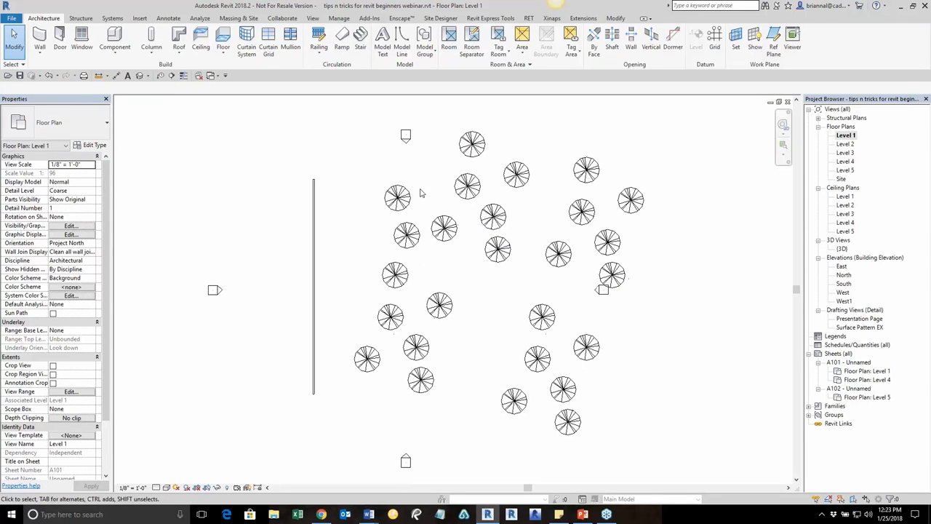
{"action": "left_click_drag", "start_coordinate": [383, 328], "coordinate": [583, 442]}
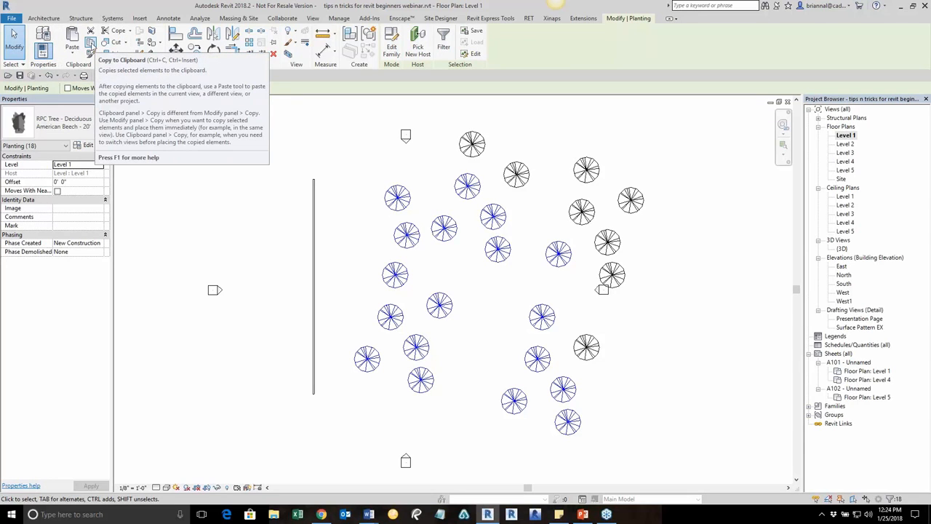
{"action": "left_click", "coordinate": [90, 44]}
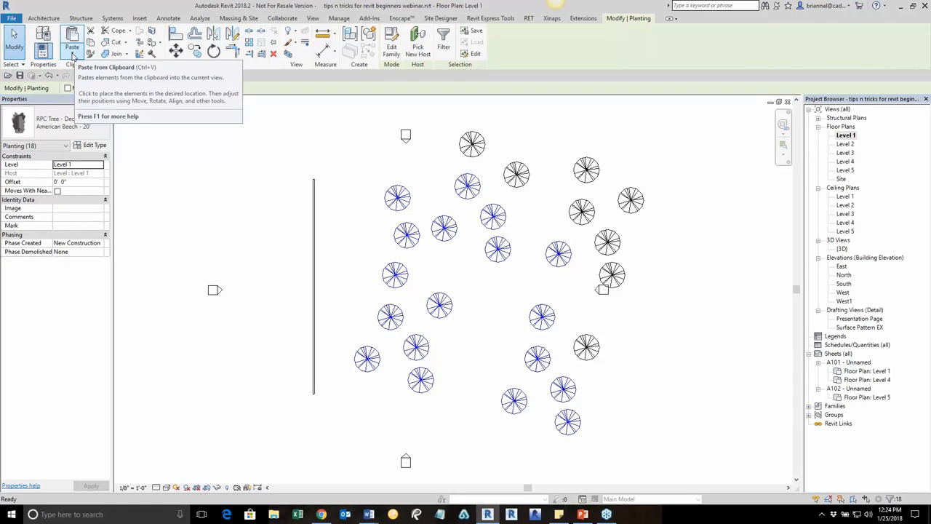
{"action": "left_click", "coordinate": [73, 55]}
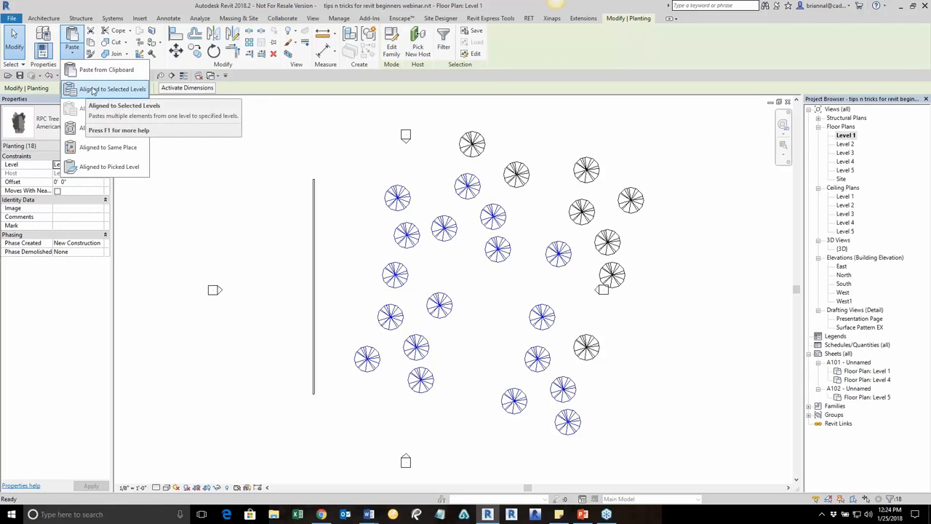
{"action": "left_click", "coordinate": [93, 90]}
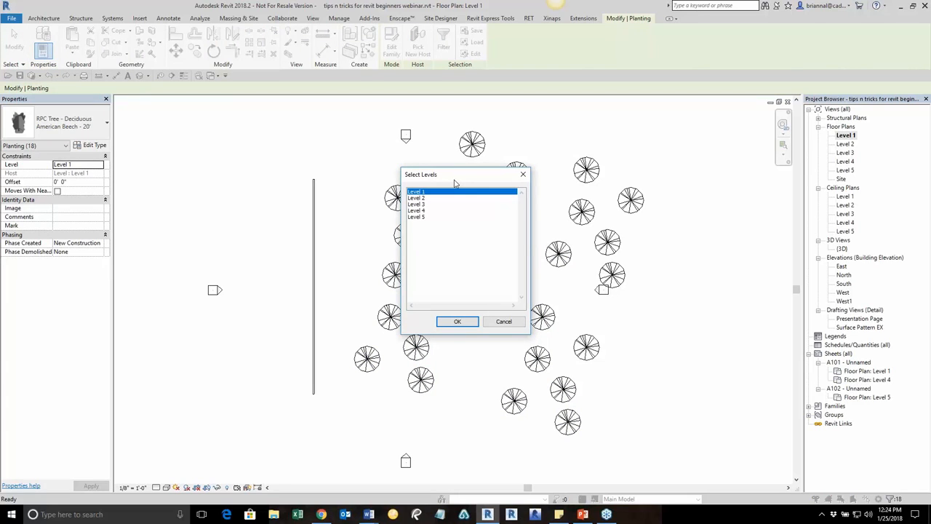
{"action": "left_click", "coordinate": [421, 198]}
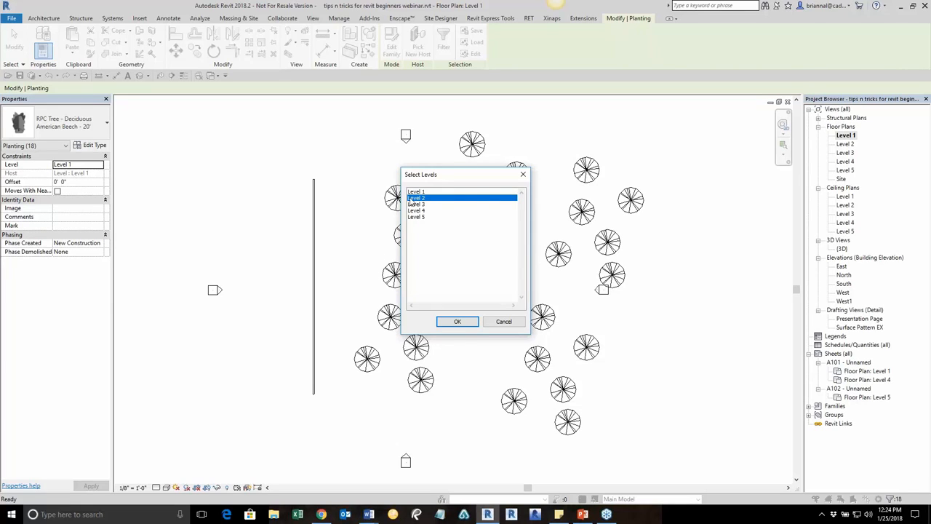
{"action": "left_click", "coordinate": [459, 322]}
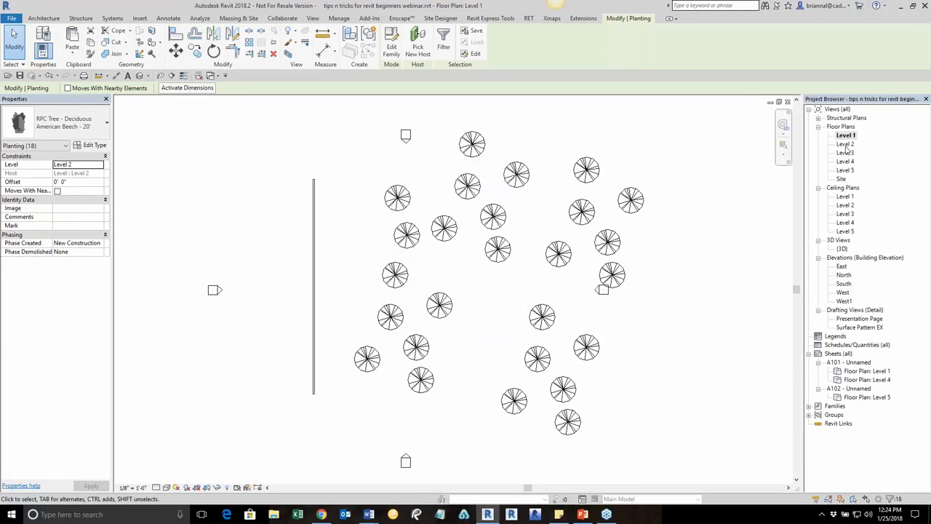
Step: Open the Level 2 floor plan and examine the pasted trees there
{"action": "double_click", "coordinate": [846, 144]}
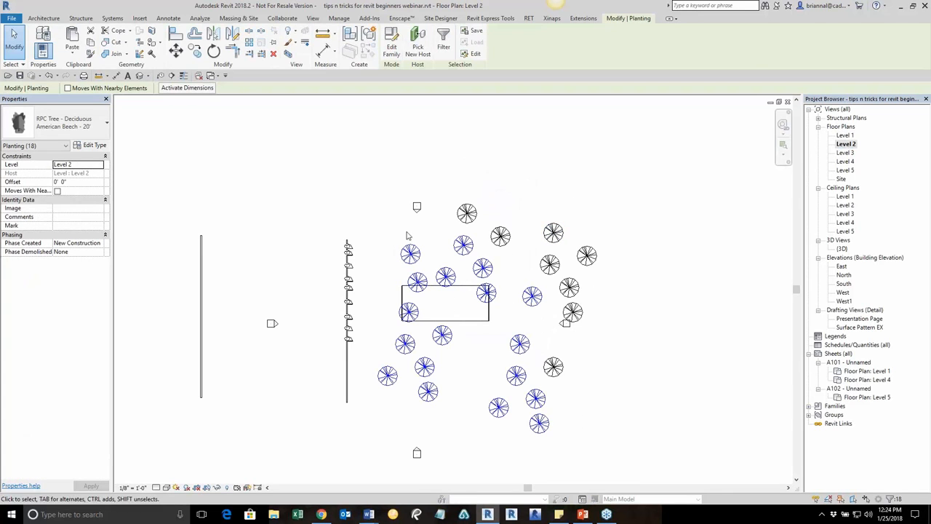
{"action": "scroll", "coordinate": [466, 411], "scroll_direction": "down", "scroll_amount": 3}
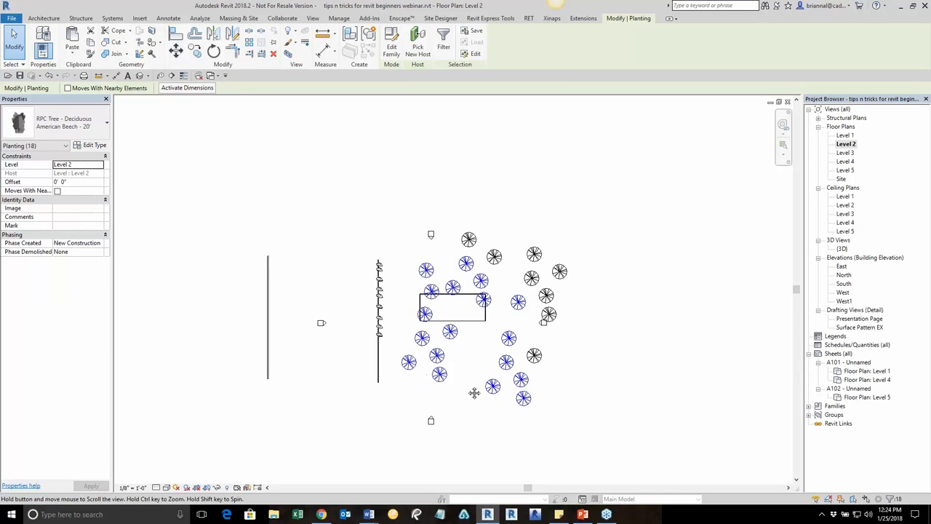
{"action": "left_click", "coordinate": [500, 418]}
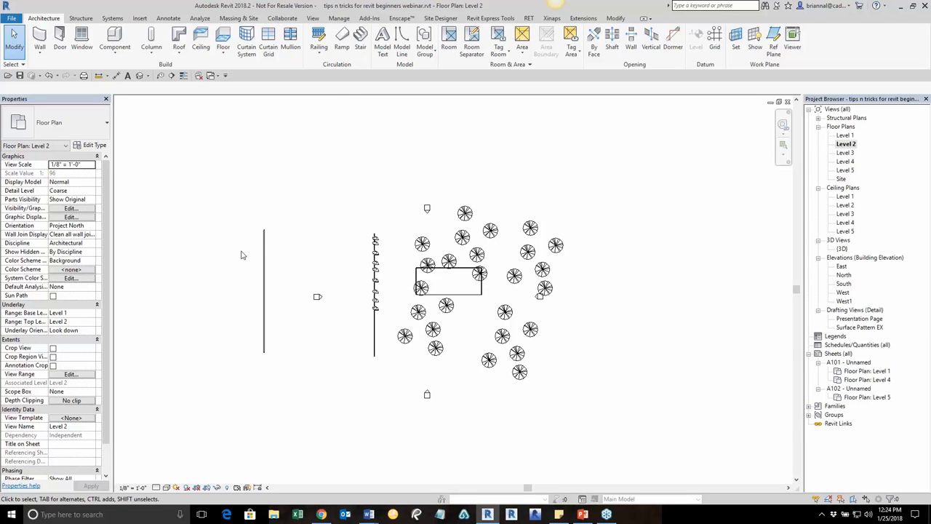
{"action": "scroll", "coordinate": [332, 270], "scroll_direction": "up", "scroll_amount": 3}
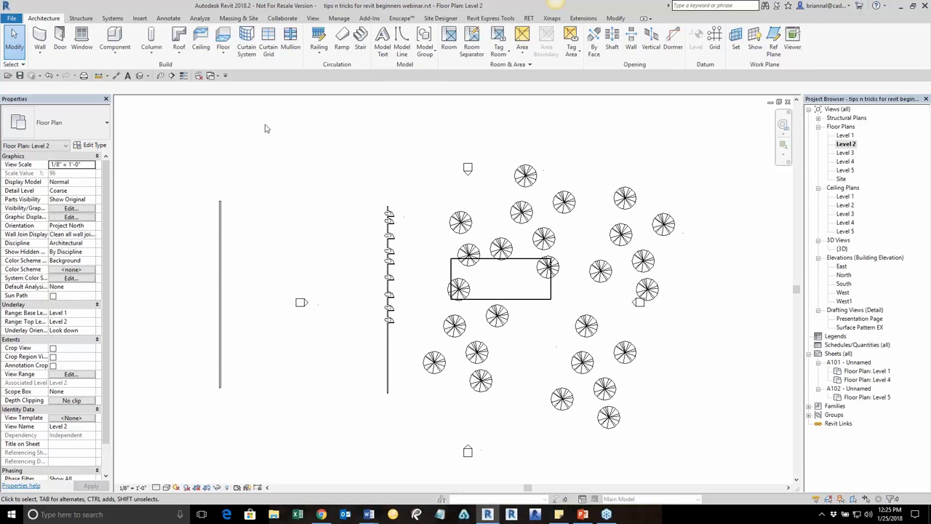
Step: Check the list of open views, then cycle through all open views back to the Level 2 floor plan
{"action": "left_click", "coordinate": [212, 76]}
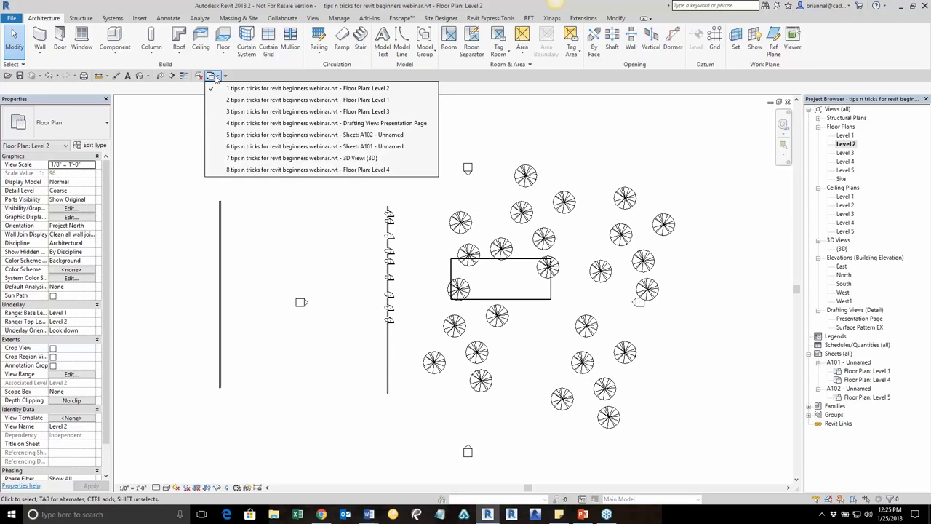
{"action": "left_click", "coordinate": [167, 188]}
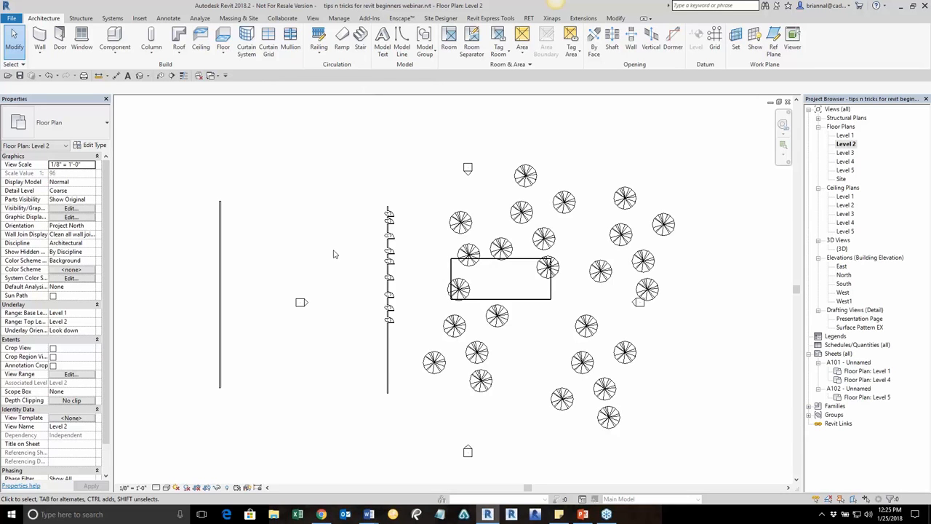
{"action": "key", "text": "ctrl+Tab"}
{"action": "key", "text": "ctrl+Tab"}
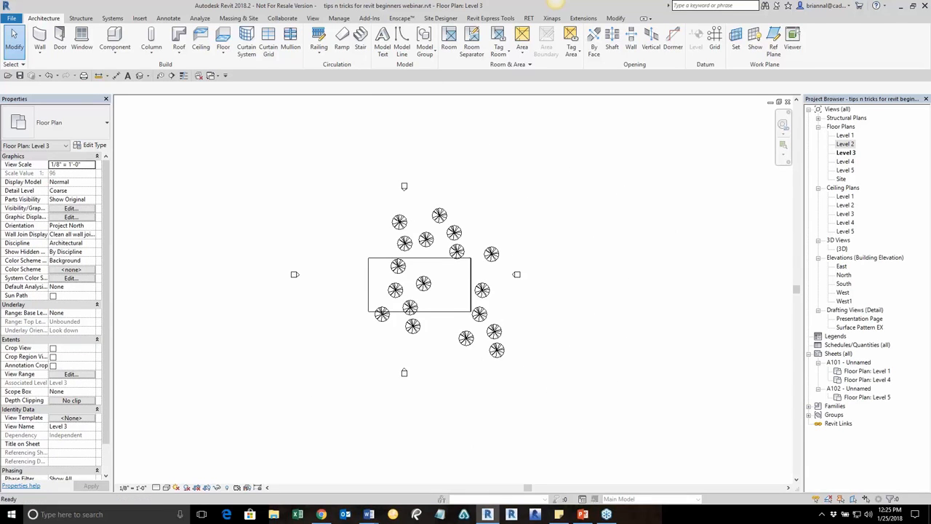
{"action": "key", "text": "ctrl+Tab"}
{"action": "key", "text": "ctrl+Tab"}
{"action": "key", "text": "ctrl+Tab"}
{"action": "key", "text": "ctrl+Tab"}
{"action": "key", "text": "ctrl+Tab"}
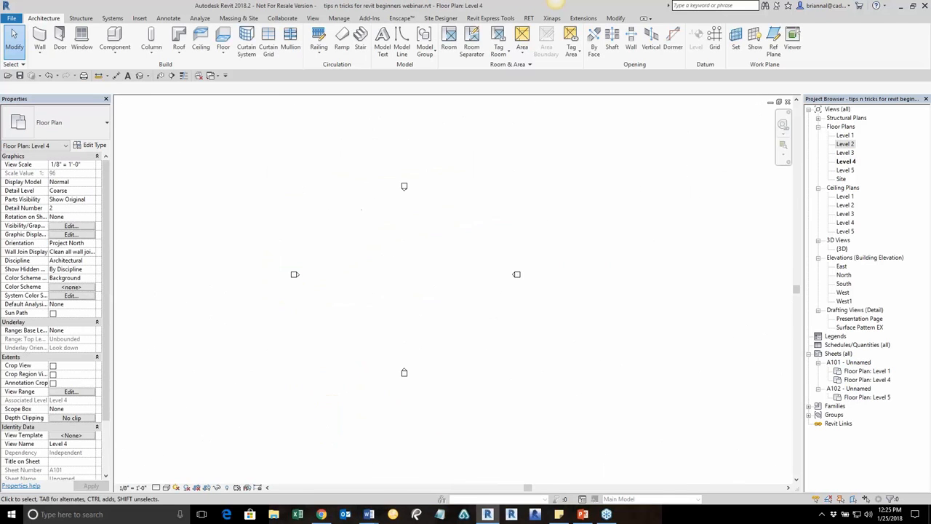
{"action": "key", "text": "ctrl+Tab"}
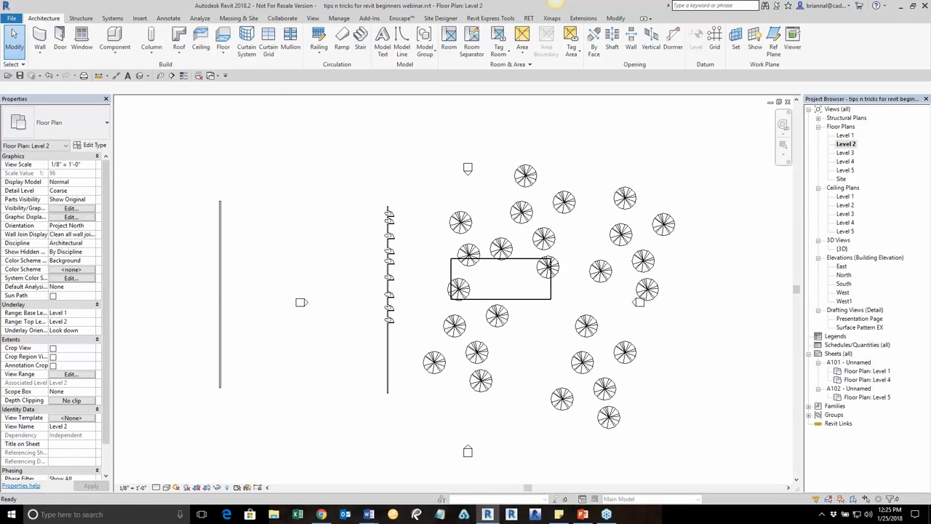
Step: Cycle through the open views again, ending in the Level 1 floor plan
{"action": "key", "text": "ctrl+Tab"}
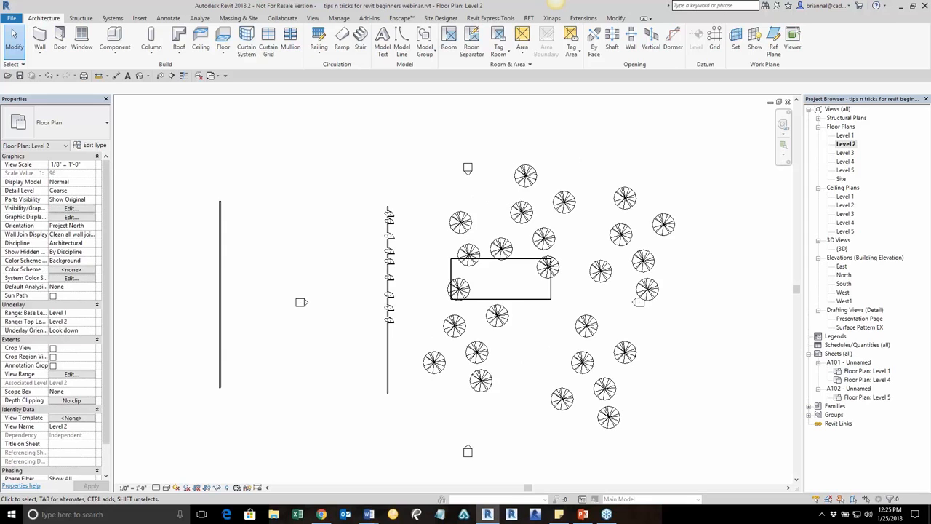
{"action": "key", "text": "ctrl+Tab"}
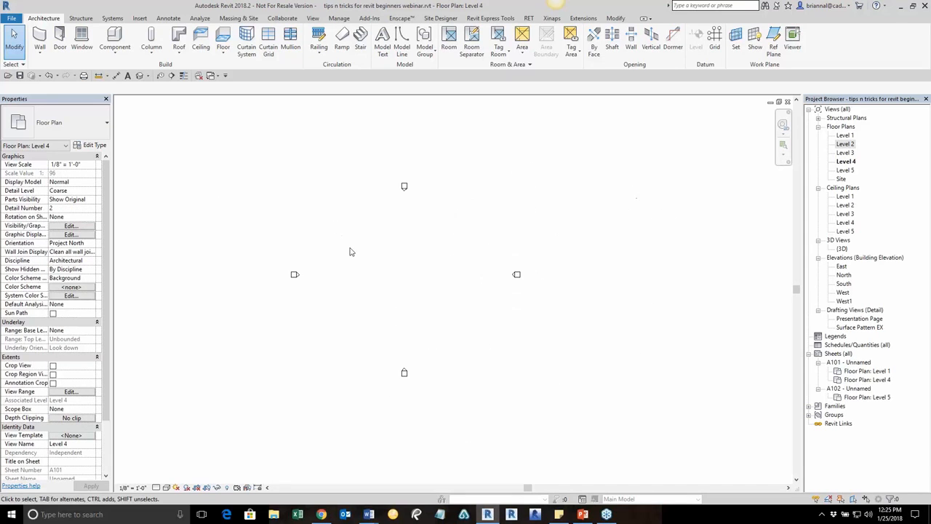
{"action": "key", "text": "ctrl+Tab"}
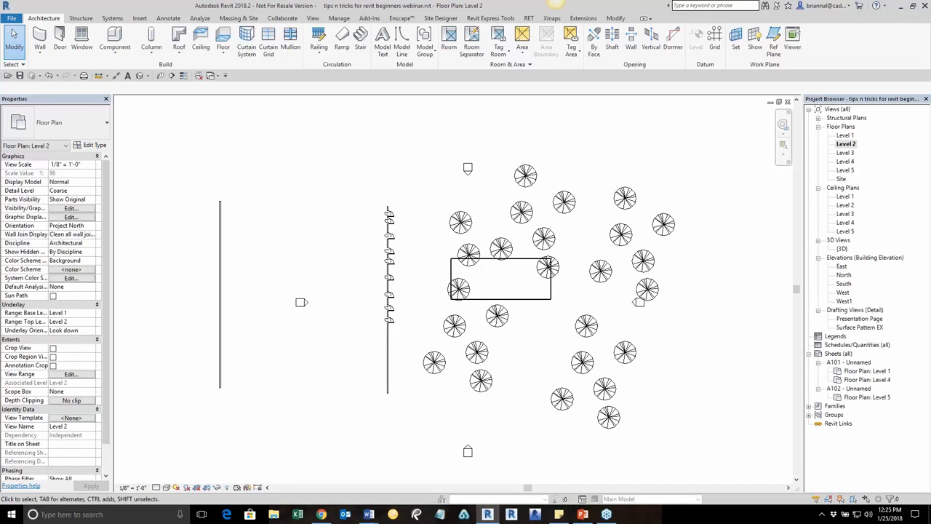
{"action": "key", "text": "ctrl+Tab"}
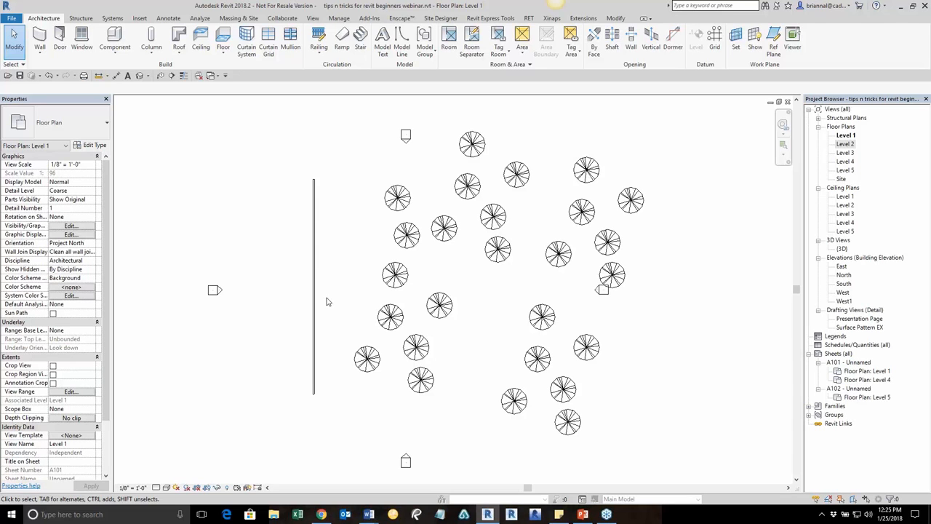
Step: Place fourteen Desk 60" x 30" components in a loose, staggered column along the vertical wall's right side
{"action": "middle_click_drag", "start_coordinate": [327, 291], "coordinate": [286, 276]}
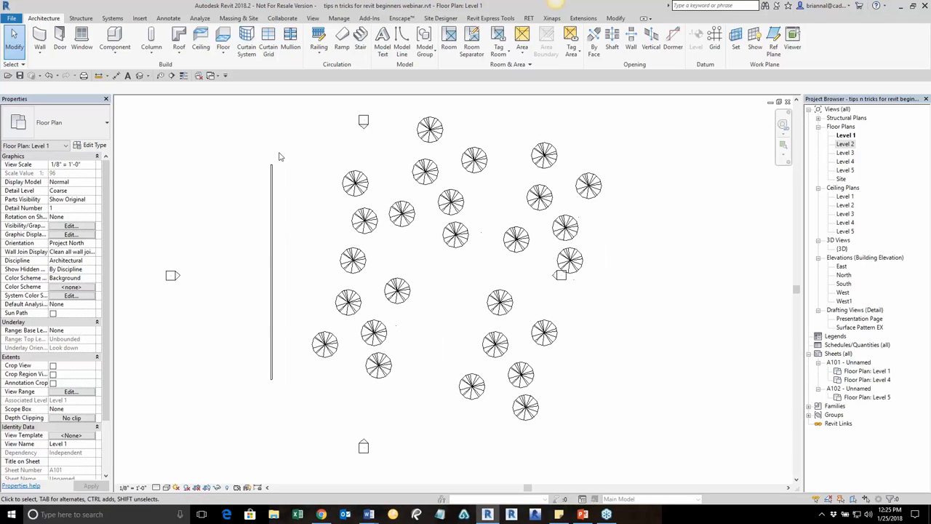
{"action": "left_click", "coordinate": [116, 54]}
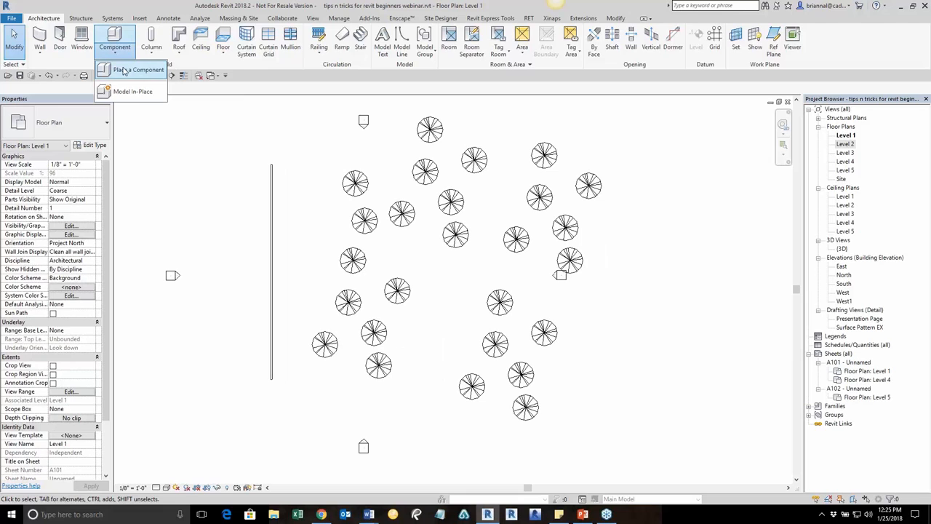
{"action": "left_click", "coordinate": [124, 70]}
{"action": "left_click", "coordinate": [58, 122]}
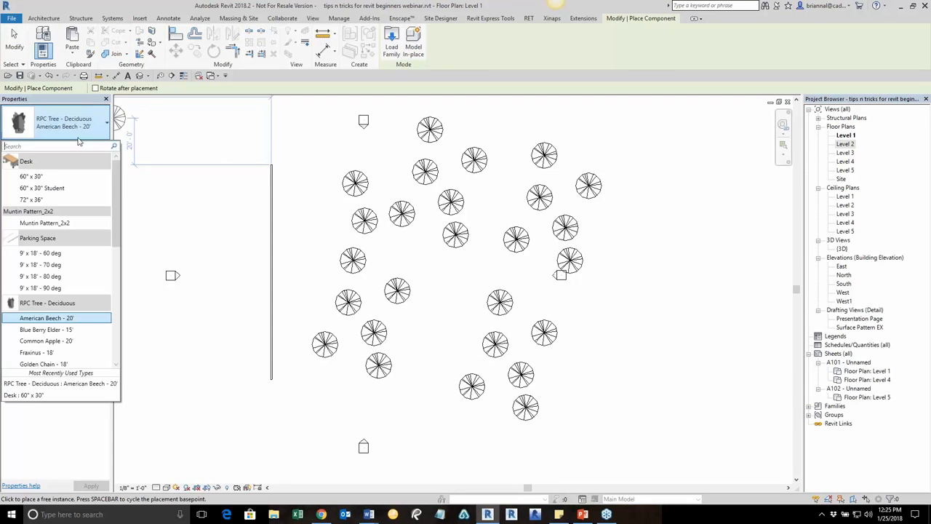
{"action": "left_click", "coordinate": [42, 178]}
{"action": "scroll", "coordinate": [456, 234], "scroll_direction": "up", "scroll_amount": 2}
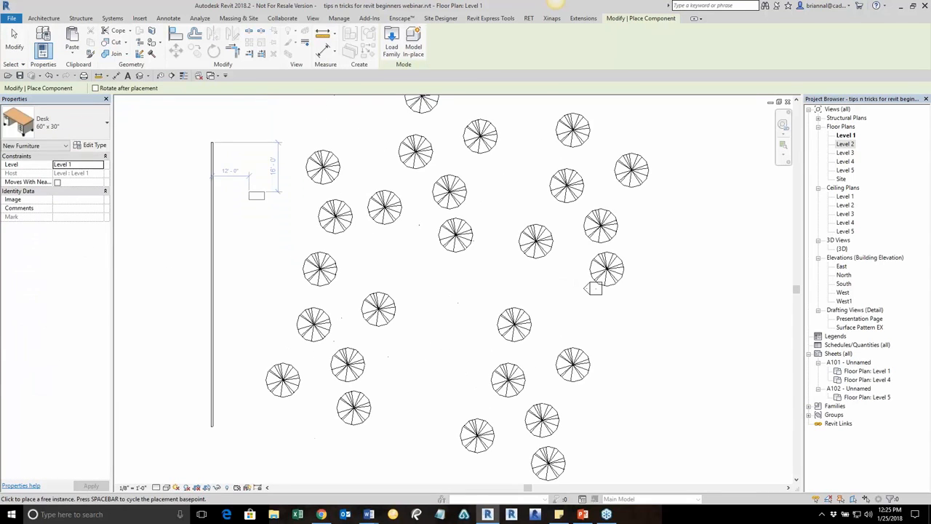
{"action": "left_click", "coordinate": [226, 165]}
{"action": "left_click", "coordinate": [232, 187]}
{"action": "left_click", "coordinate": [232, 208]}
{"action": "left_click", "coordinate": [226, 227]}
{"action": "left_click", "coordinate": [232, 242]}
{"action": "left_click", "coordinate": [225, 261]}
{"action": "left_click", "coordinate": [232, 278]}
{"action": "left_click", "coordinate": [235, 303]}
{"action": "left_click", "coordinate": [236, 326]}
{"action": "left_click", "coordinate": [232, 343]}
{"action": "left_click", "coordinate": [231, 368]}
{"action": "left_click", "coordinate": [233, 391]}
{"action": "left_click", "coordinate": [233, 410]}
{"action": "left_click", "coordinate": [233, 425]}
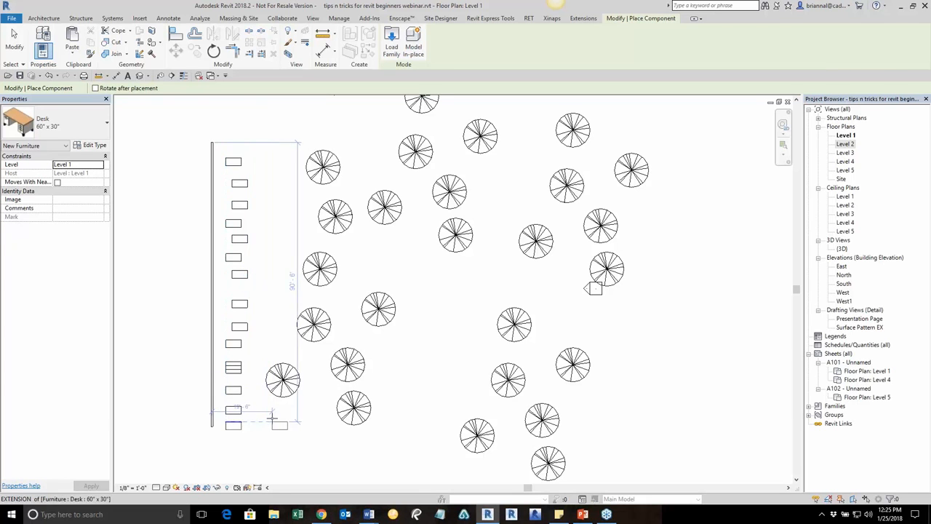
{"action": "key", "text": "Escape"}
{"action": "scroll", "coordinate": [264, 311], "scroll_direction": "up", "scroll_amount": 3}
{"action": "scroll", "coordinate": [370, 179], "scroll_direction": "down", "scroll_amount": 2}
{"action": "middle_click_drag", "start_coordinate": [369, 179], "coordinate": [371, 242]}
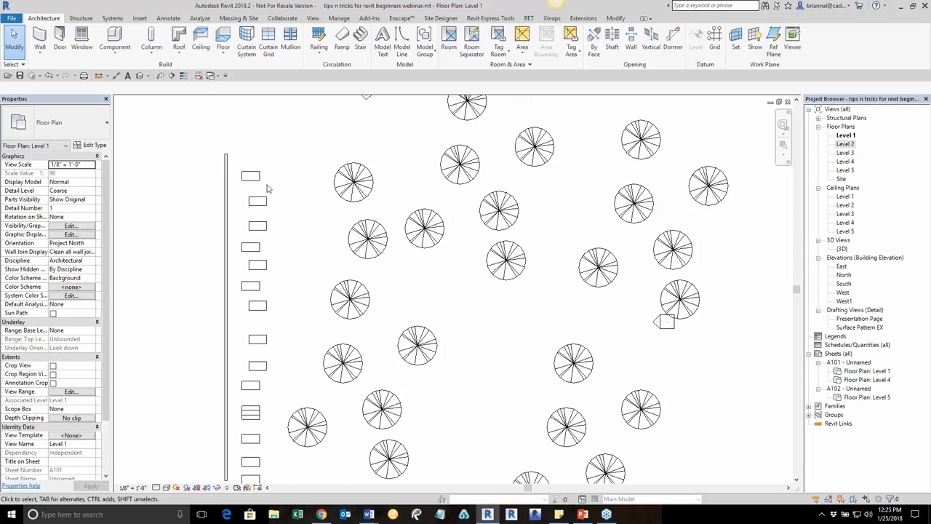
Step: Align the left edges of the two uppermost desks to the wall's right face
{"action": "middle_click_drag", "start_coordinate": [228, 189], "coordinate": [226, 143]}
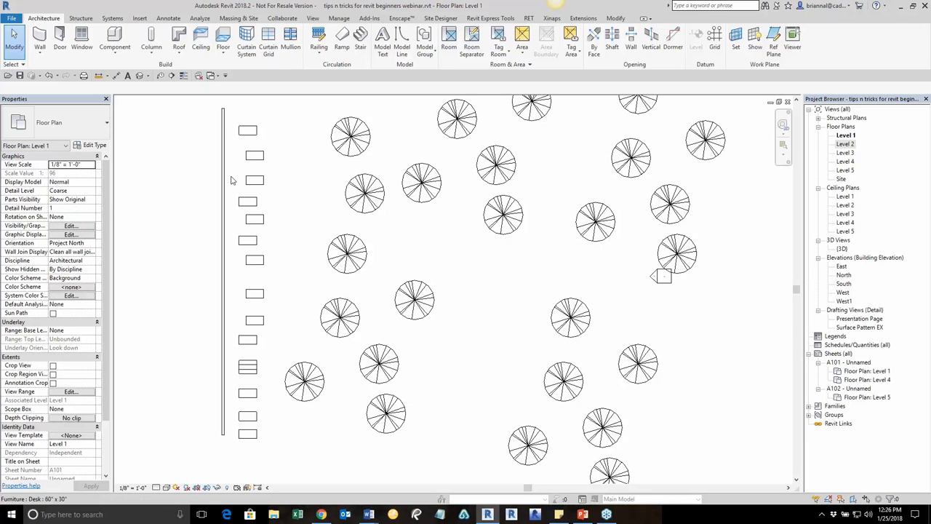
{"action": "left_click", "coordinate": [614, 21]}
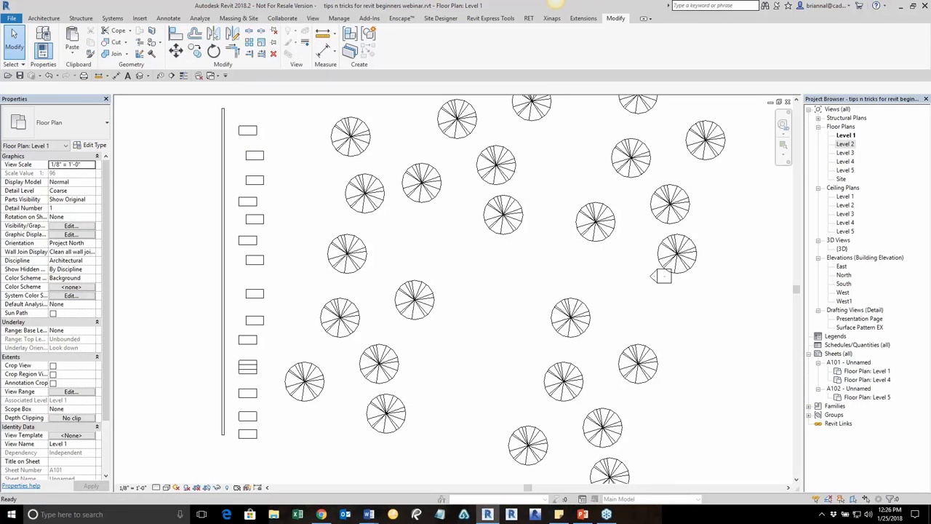
{"action": "key", "text": "a"}
{"action": "key", "text": "l"}
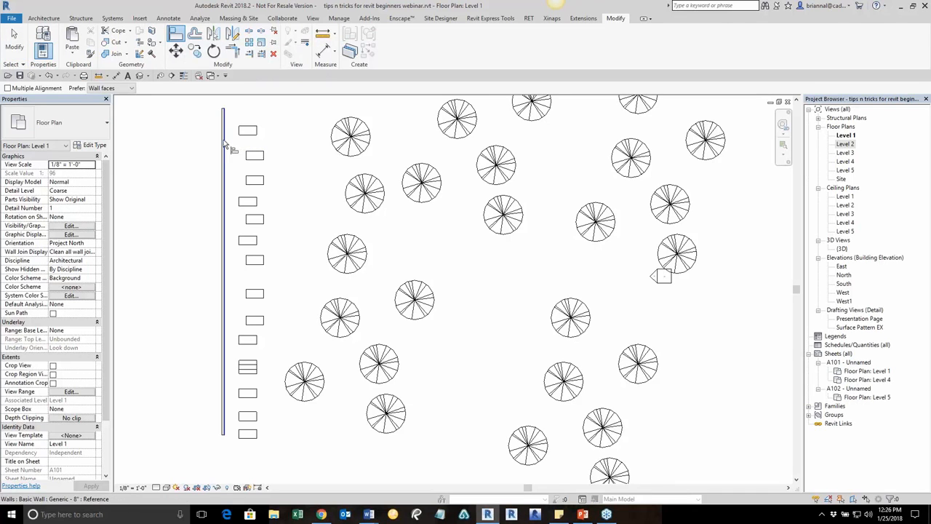
{"action": "left_click", "coordinate": [224, 143]}
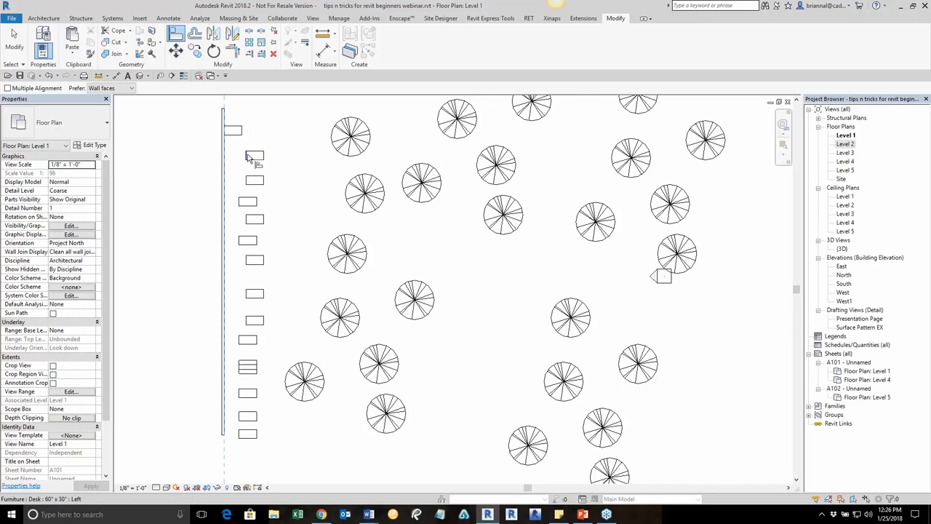
{"action": "left_click", "coordinate": [246, 155]}
{"action": "key", "text": "Escape"}
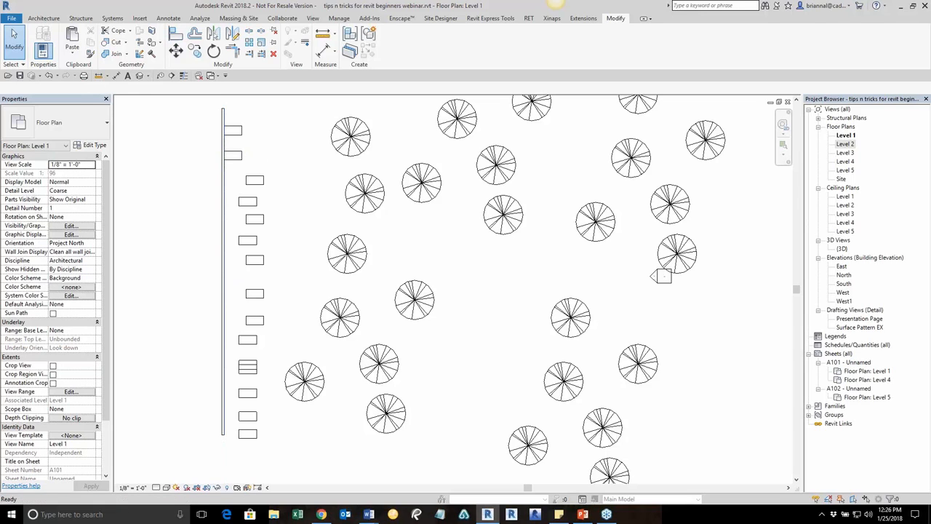
Step: Using Align with Multiple Alignment enabled, align the left edges of the next five desks to the wall's right face
{"action": "key", "text": "a"}
{"action": "key", "text": "l"}
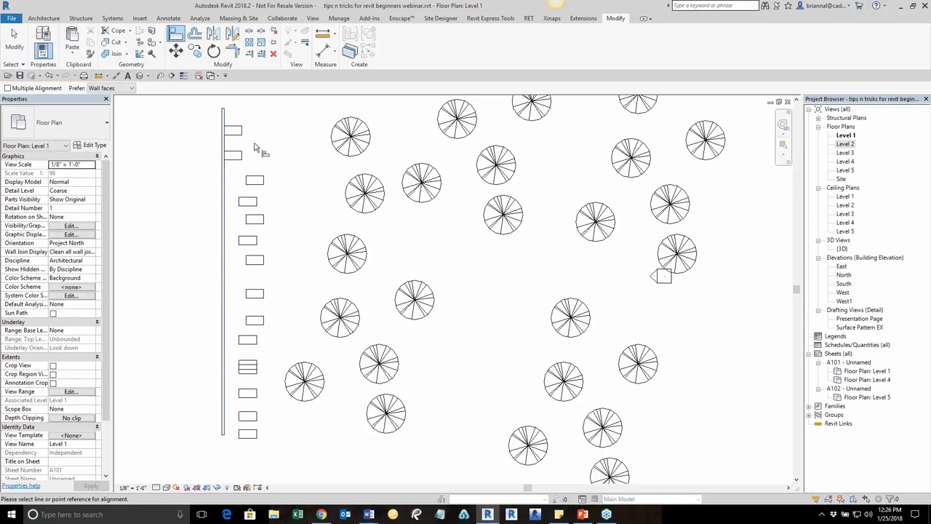
{"action": "left_click", "coordinate": [27, 89]}
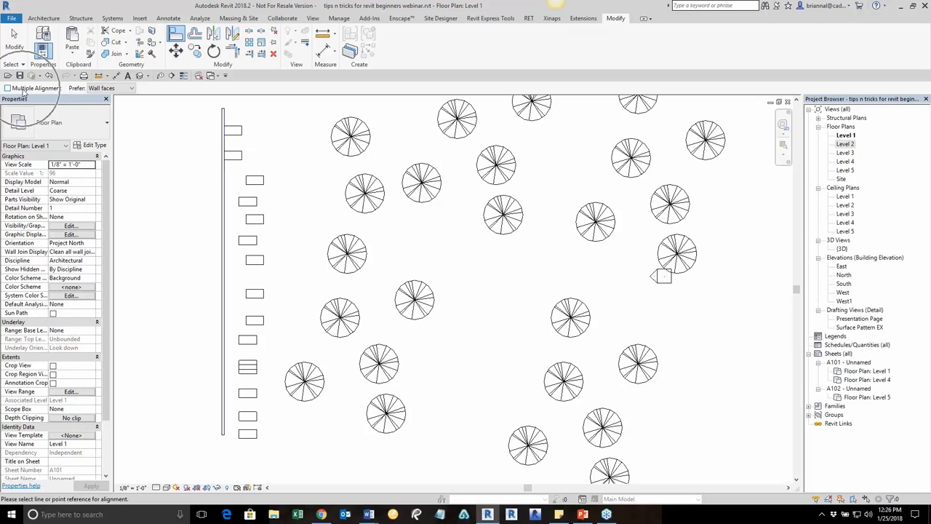
{"action": "left_click", "coordinate": [23, 92]}
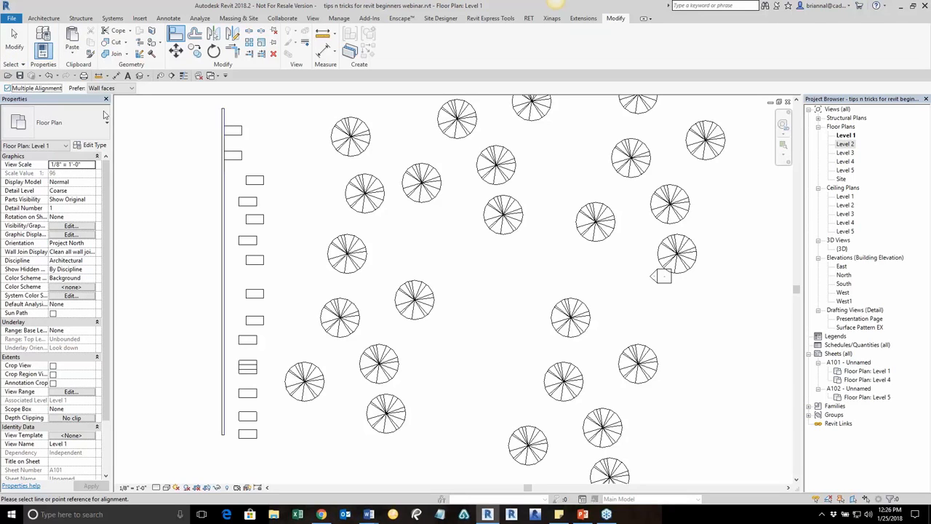
{"action": "left_click", "coordinate": [225, 182]}
{"action": "left_click", "coordinate": [246, 182]}
{"action": "left_click", "coordinate": [247, 204]}
{"action": "left_click", "coordinate": [247, 222]}
{"action": "left_click", "coordinate": [247, 242]}
{"action": "left_click", "coordinate": [251, 262]}
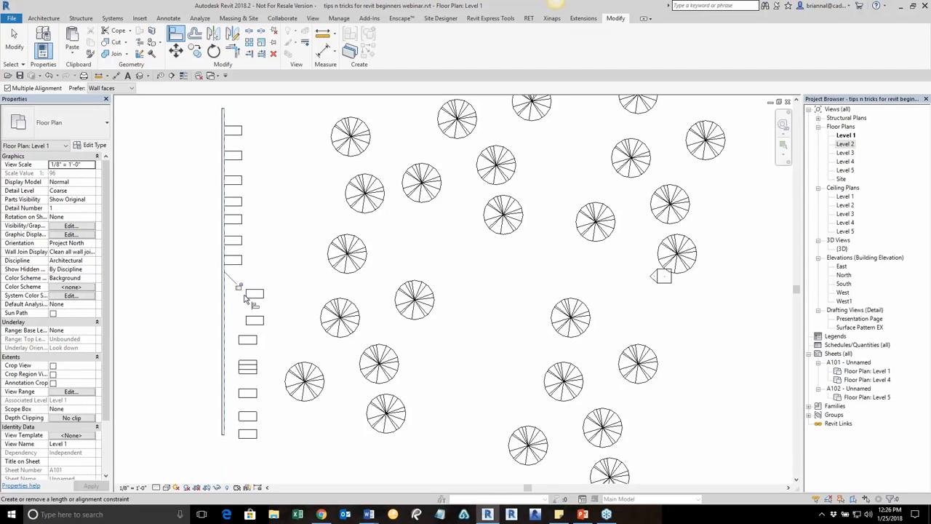
Step: Align the left edges of all remaining desks in the lower part of the column to the wall's right face
{"action": "scroll", "coordinate": [249, 295], "scroll_direction": "up", "scroll_amount": 1}
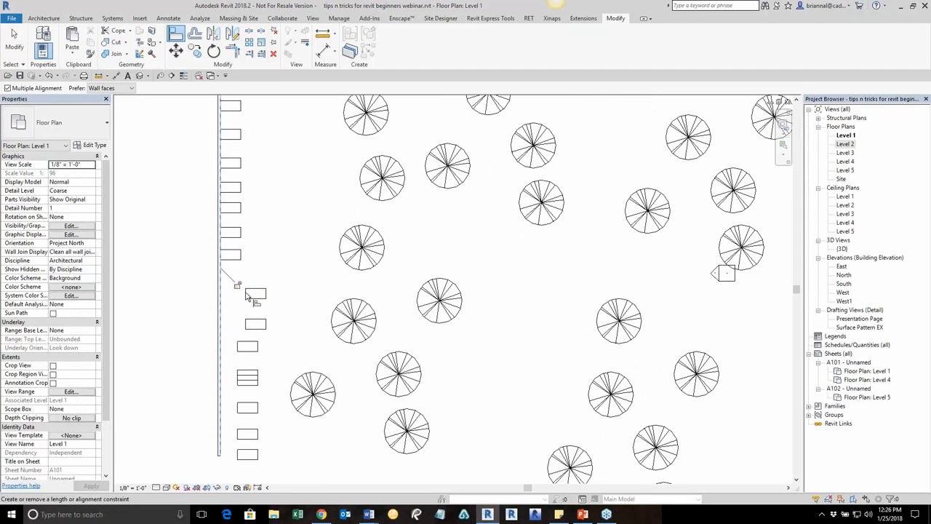
{"action": "left_click", "coordinate": [250, 326]}
{"action": "left_click", "coordinate": [242, 347]}
{"action": "left_click", "coordinate": [251, 293]}
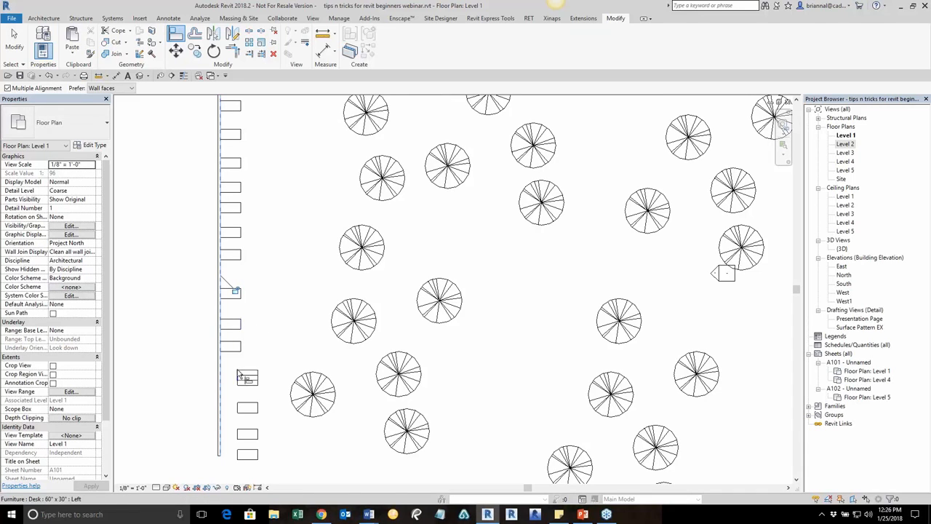
{"action": "left_click", "coordinate": [242, 377]}
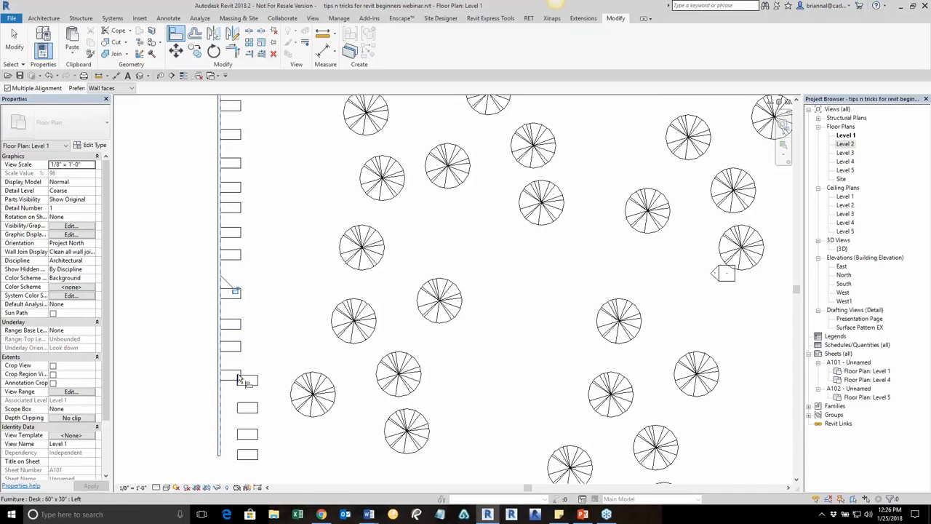
{"action": "left_click", "coordinate": [240, 411]}
{"action": "left_click", "coordinate": [241, 435]}
{"action": "left_click", "coordinate": [237, 455]}
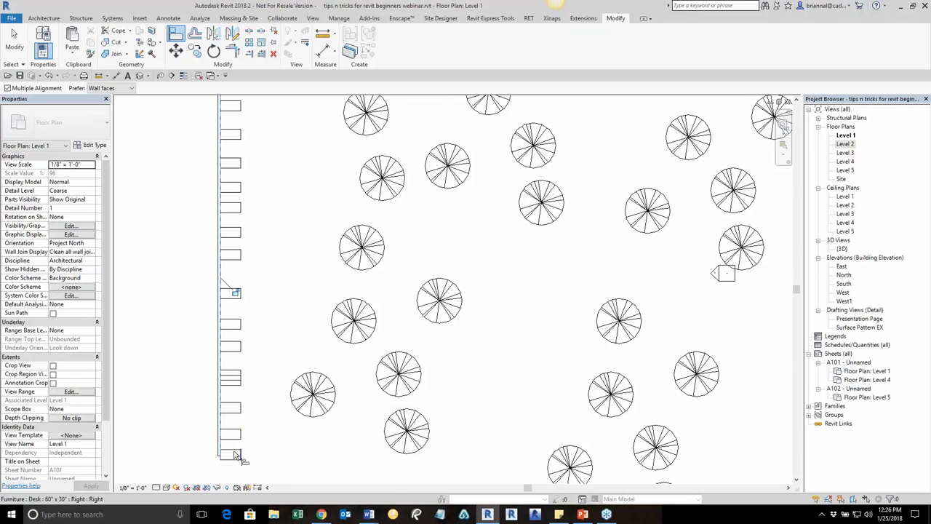
{"action": "key", "text": "Escape"}
{"action": "key", "text": "Escape"}
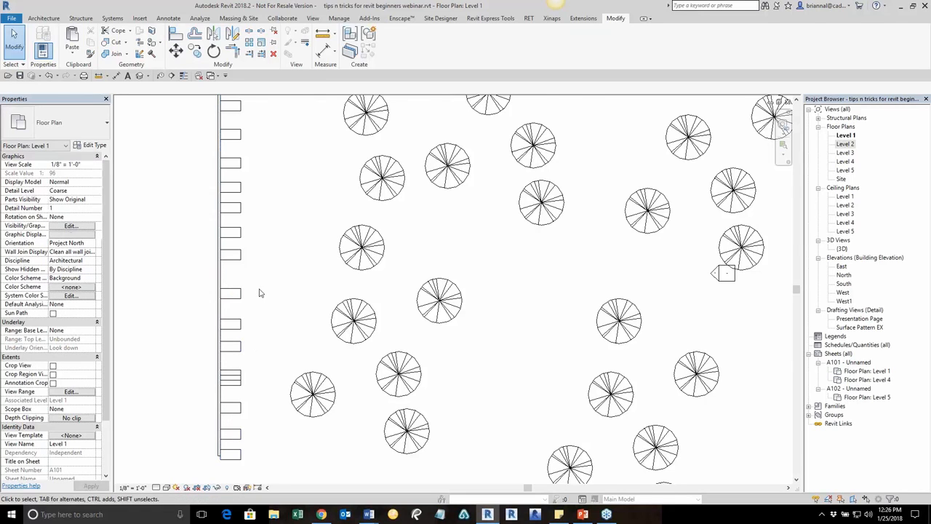
{"action": "scroll", "coordinate": [268, 287], "scroll_direction": "down", "scroll_amount": 3}
{"action": "left_click", "coordinate": [227, 286]}
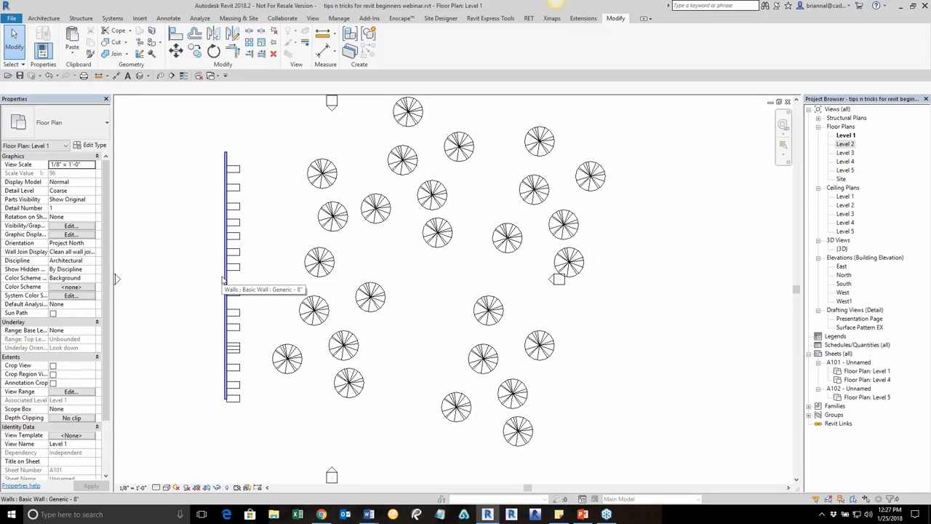
{"action": "scroll", "coordinate": [234, 273], "scroll_direction": "down", "scroll_amount": 2}
{"action": "middle_click_drag", "start_coordinate": [272, 273], "coordinate": [305, 274]}
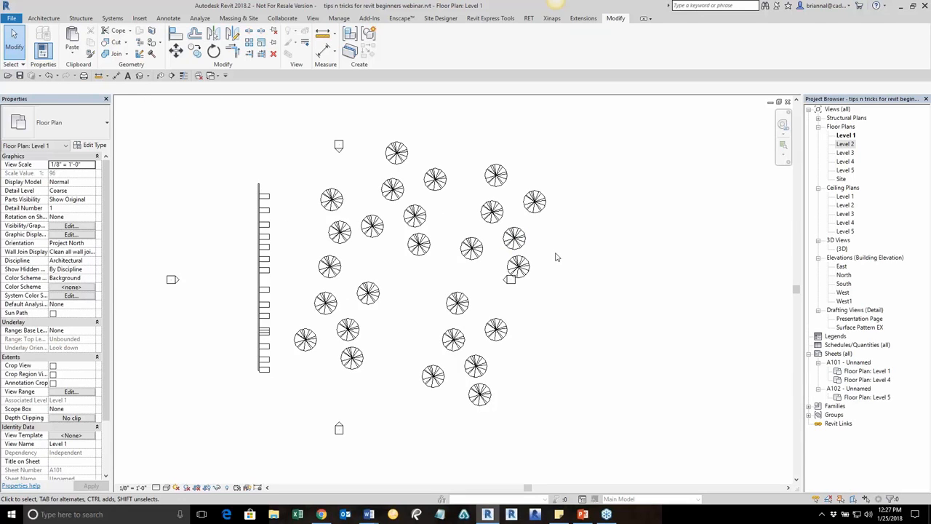
{"action": "middle_click_drag", "start_coordinate": [555, 258], "coordinate": [552, 263]}
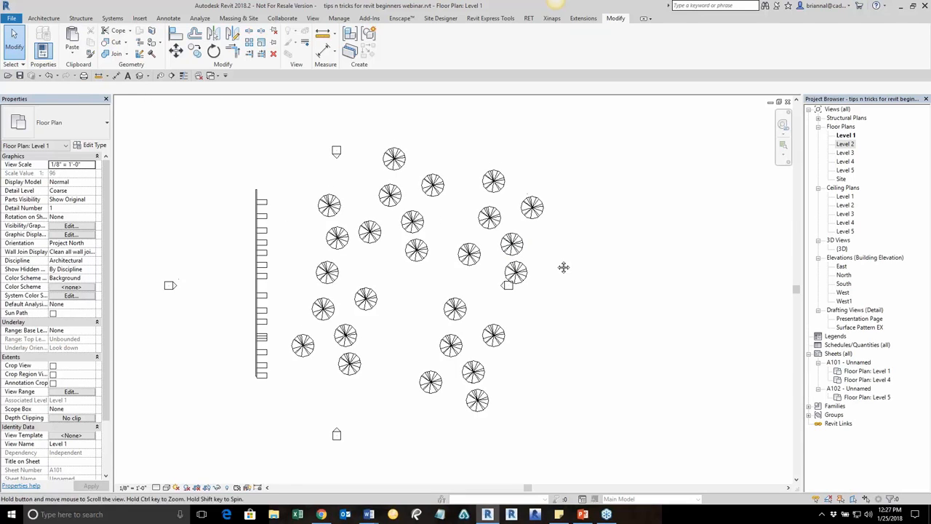
Step: Open the Level 2 floor plan at the rectangular floor among the trees
{"action": "double_click", "coordinate": [845, 144]}
{"action": "scroll", "coordinate": [490, 285], "scroll_direction": "up", "scroll_amount": 4}
{"action": "middle_click_drag", "start_coordinate": [511, 280], "coordinate": [466, 277]}
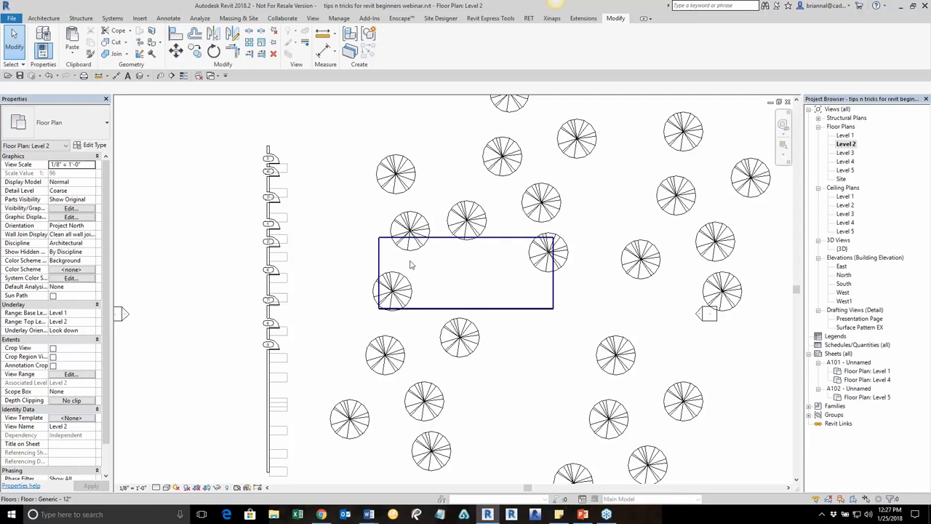
{"action": "scroll", "coordinate": [464, 273], "scroll_direction": "up", "scroll_amount": 3}
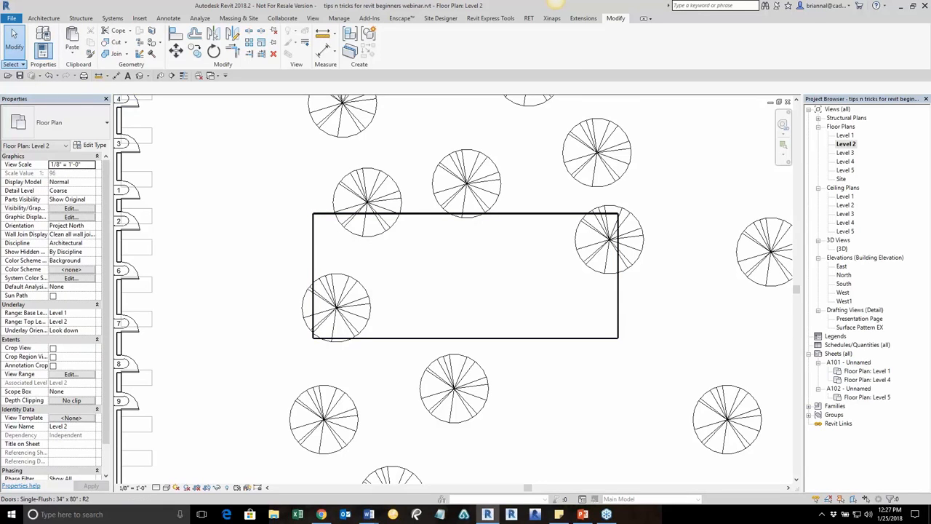
Step: Turn off the option to select elements by face
{"action": "left_click", "coordinate": [22, 65]}
{"action": "left_click", "coordinate": [23, 65]}
{"action": "left_click", "coordinate": [16, 64]}
{"action": "left_click", "coordinate": [8, 112]}
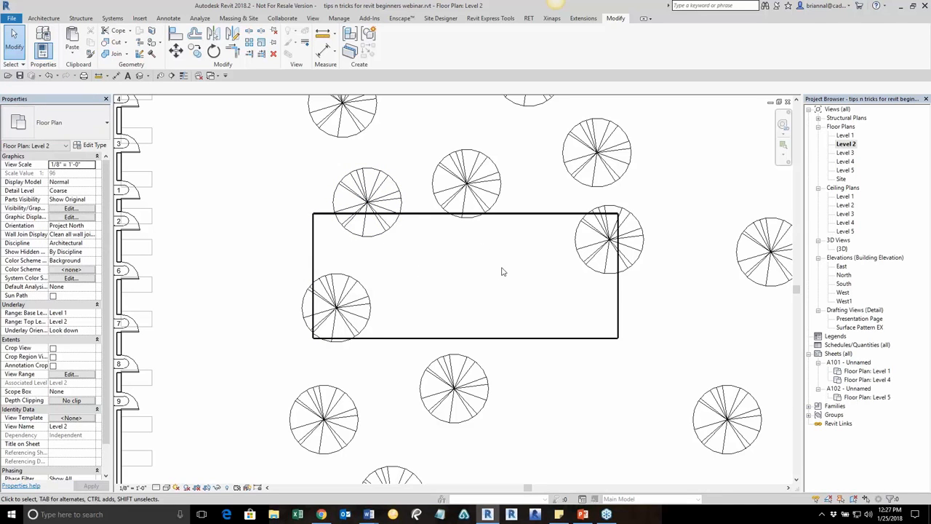
Step: Turn on selecting elements by face, test it by selecting the Generic - 12" floor from its interior, and clear the selection
{"action": "middle_click_drag", "start_coordinate": [501, 271], "coordinate": [445, 277]}
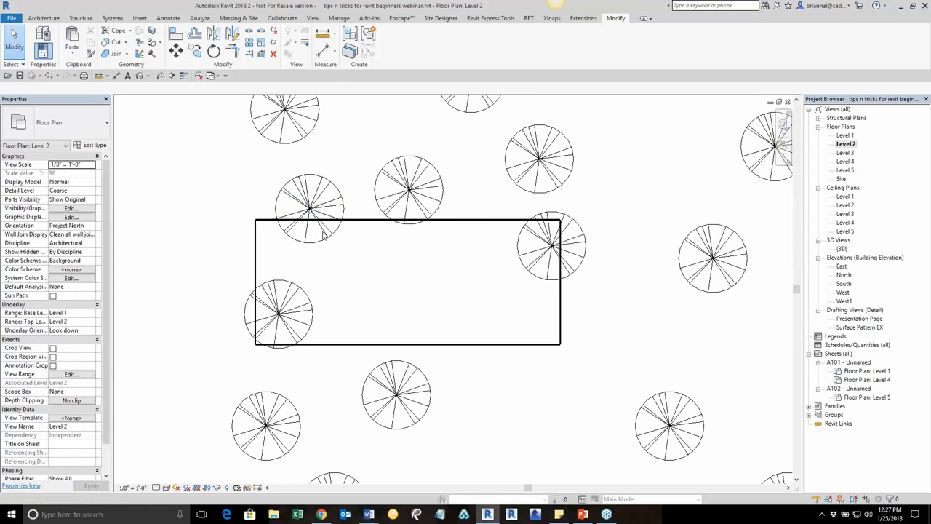
{"action": "scroll", "coordinate": [372, 235], "scroll_direction": "up", "scroll_amount": 2}
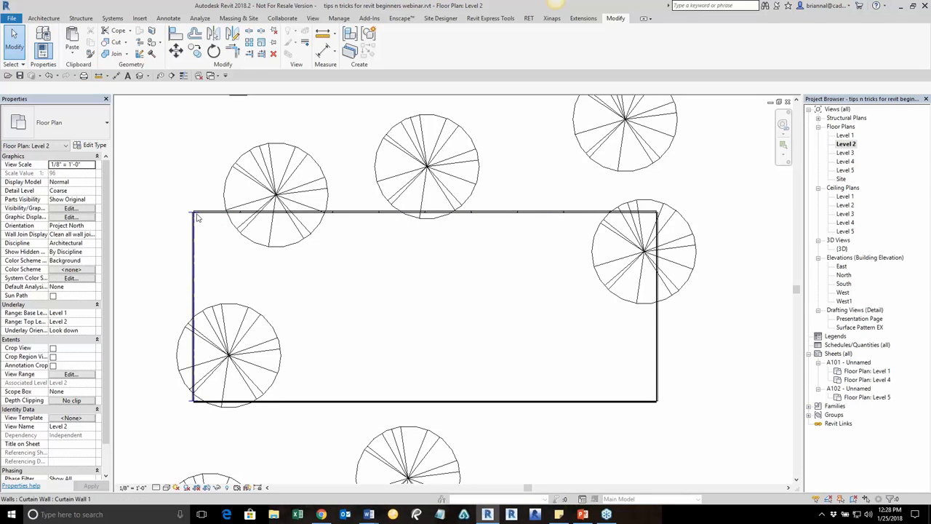
{"action": "scroll", "coordinate": [196, 185], "scroll_direction": "down", "scroll_amount": 2}
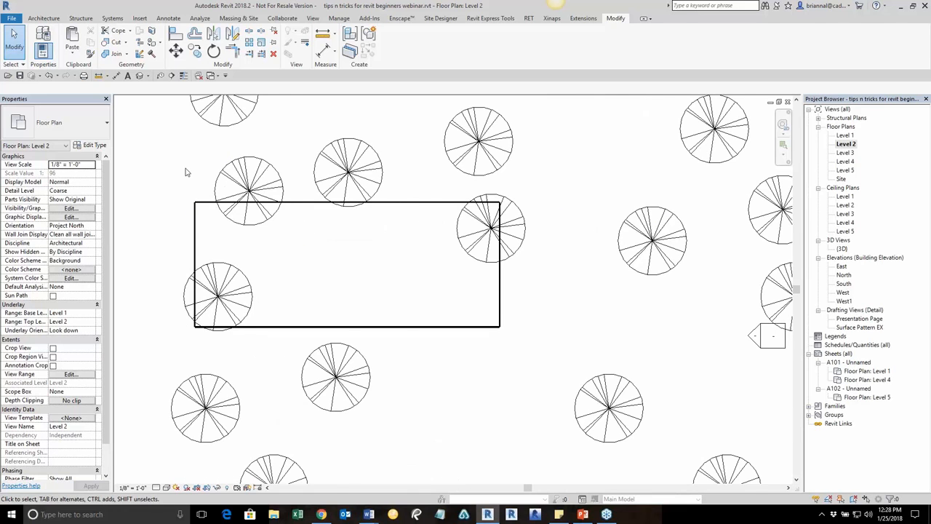
{"action": "middle_click_drag", "start_coordinate": [185, 172], "coordinate": [217, 172]}
{"action": "left_click", "coordinate": [14, 64]}
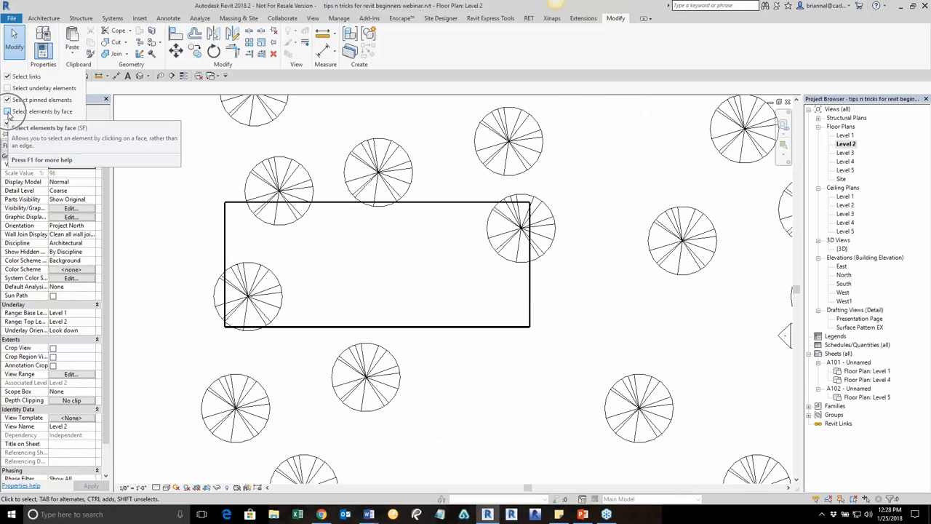
{"action": "left_click", "coordinate": [8, 113]}
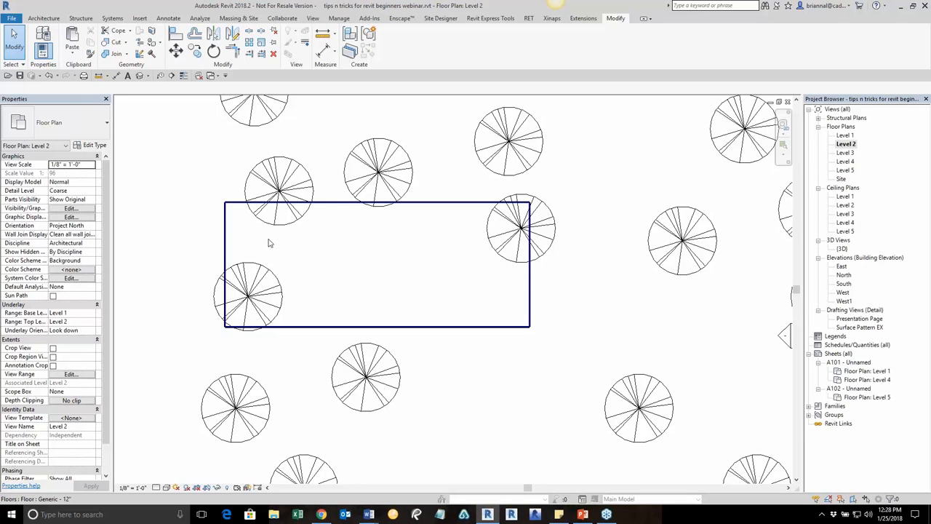
{"action": "left_click", "coordinate": [320, 248]}
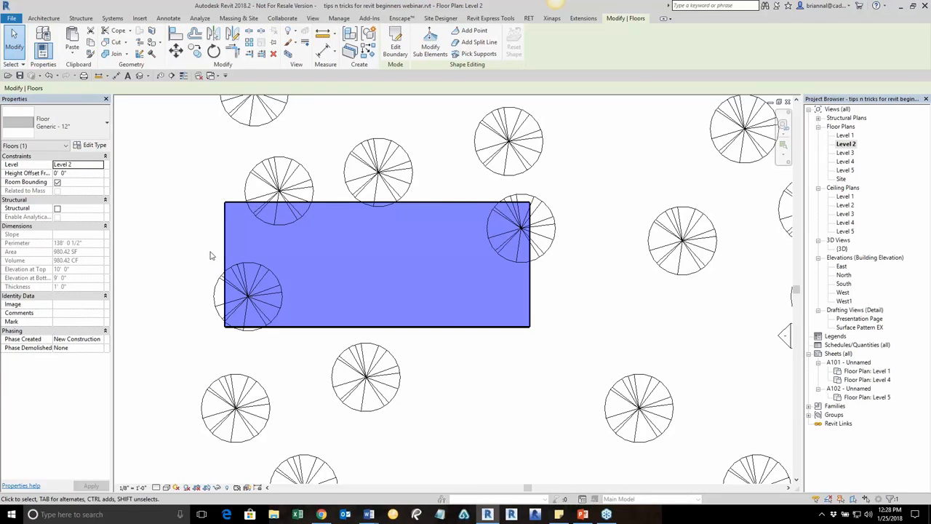
{"action": "key", "text": "Escape"}
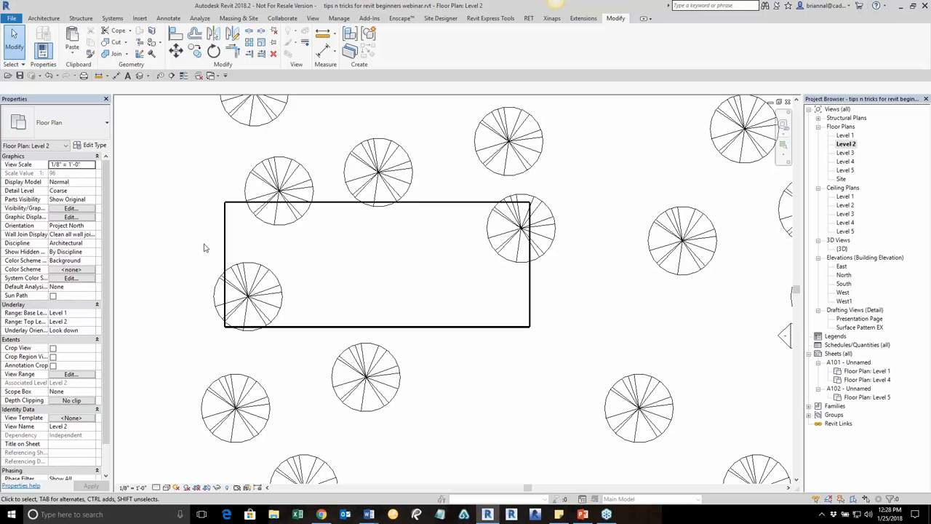
{"action": "left_click", "coordinate": [227, 242]}
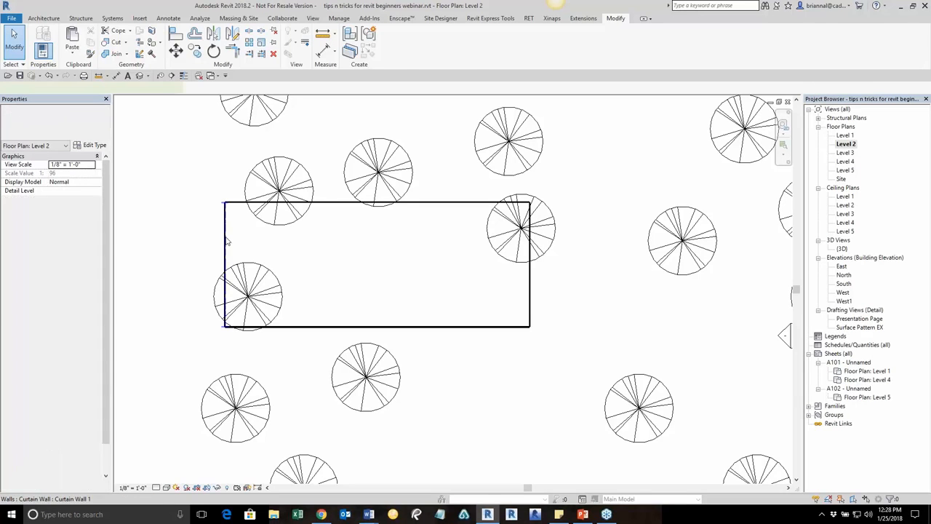
{"action": "key", "text": "Escape"}
Step: In the default 3D view, select all instances of the American Beech tree in the entire project and delete them
{"action": "left_click", "coordinate": [139, 76]}
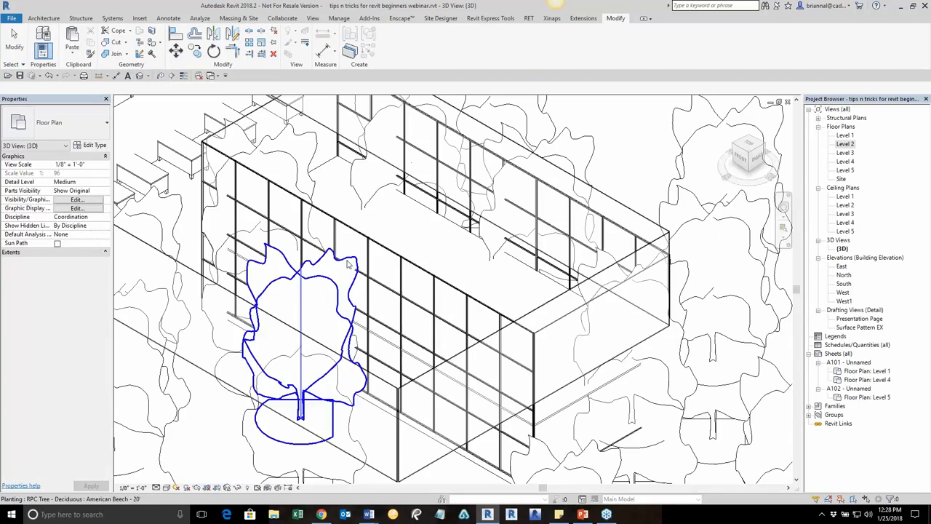
{"action": "middle_click_drag", "start_coordinate": [431, 291], "coordinate": [420, 262]}
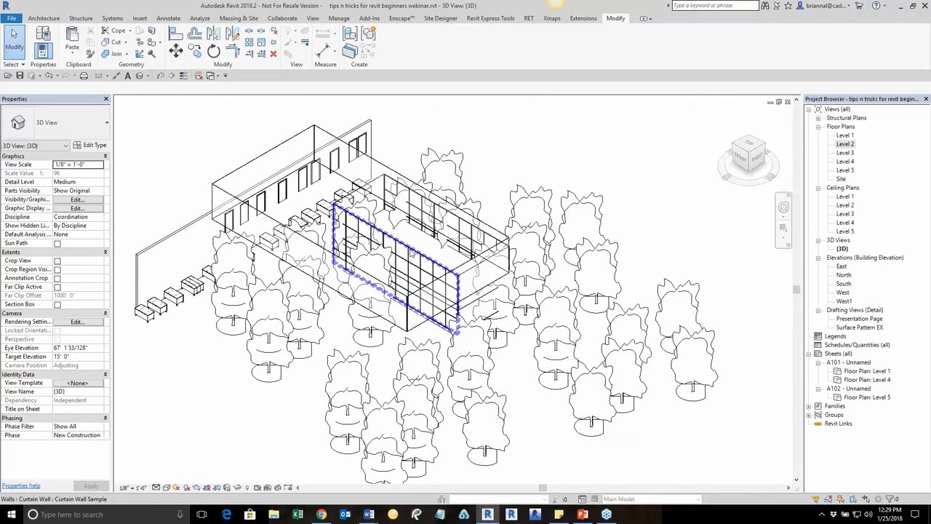
{"action": "middle_click_drag", "start_coordinate": [479, 291], "coordinate": [470, 286]}
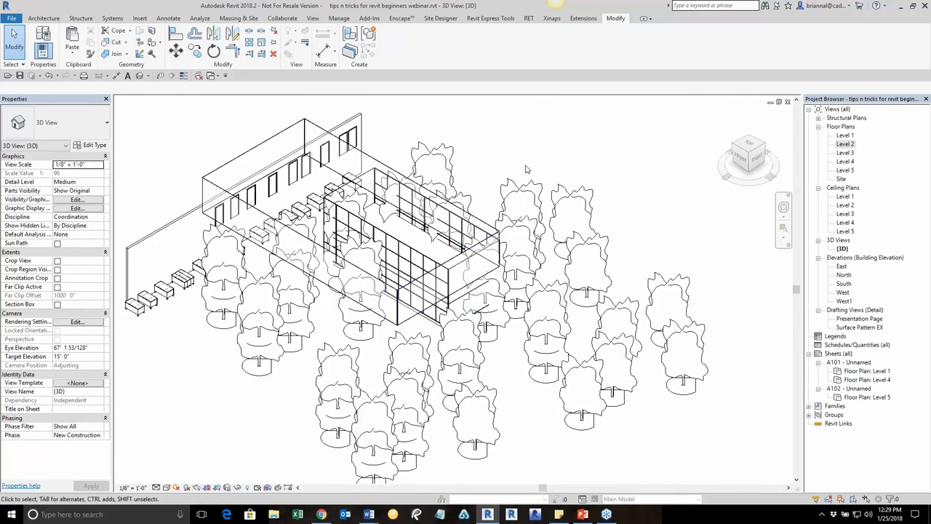
{"action": "right_click", "coordinate": [583, 207]}
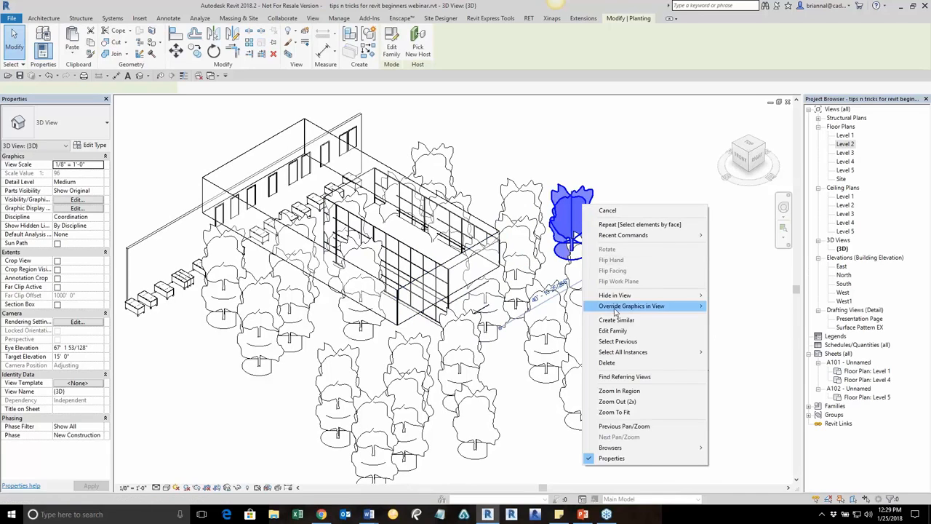
{"action": "mouse_move", "coordinate": [626, 357]}
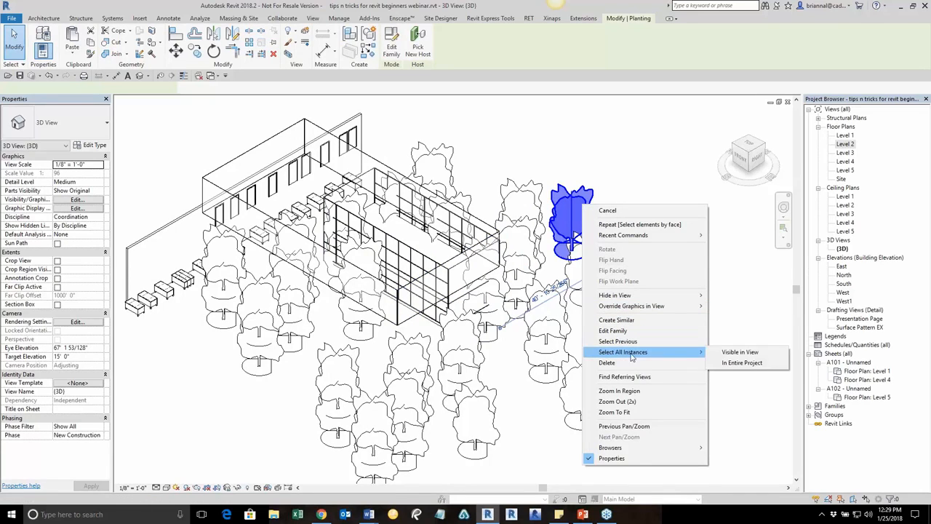
{"action": "left_click", "coordinate": [736, 363]}
{"action": "right_click", "coordinate": [665, 313]}
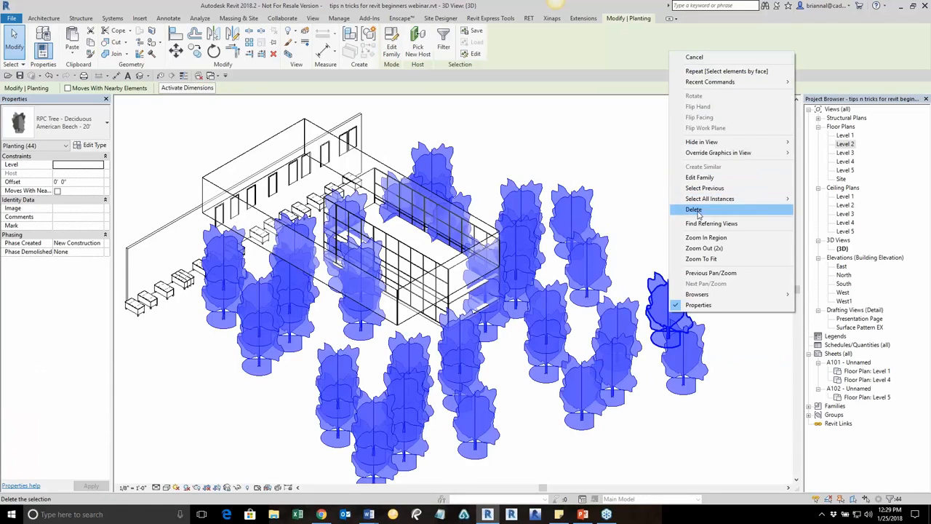
{"action": "left_click", "coordinate": [695, 209]}
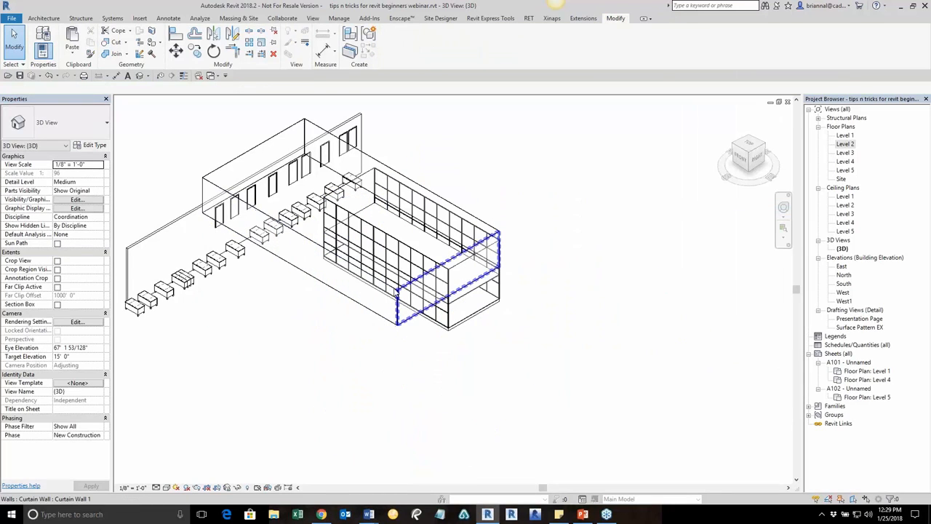
Step: In the 3D view, select the vertical grid mullions of the long front Curtain Wall Sample wall, and clear the selection
{"action": "scroll", "coordinate": [415, 301], "scroll_direction": "up", "scroll_amount": 3}
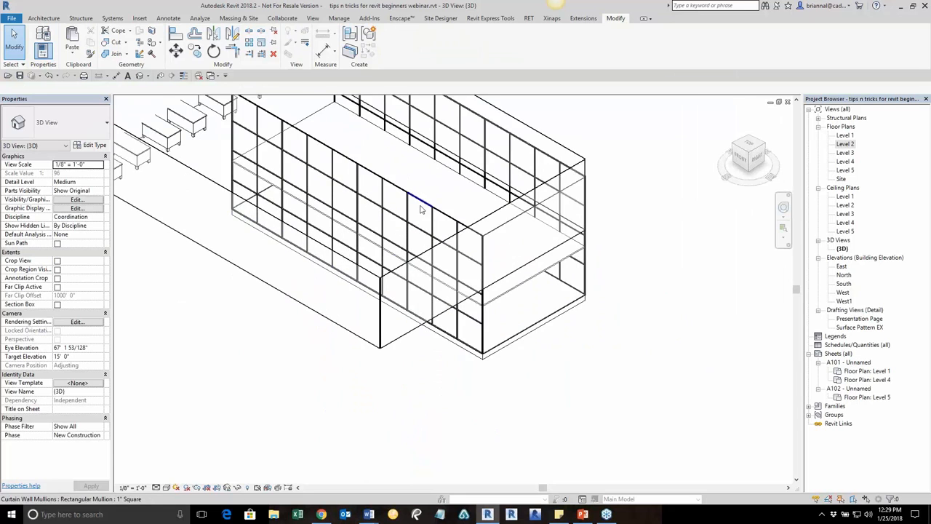
{"action": "middle_click_drag", "start_coordinate": [424, 207], "coordinate": [474, 279]}
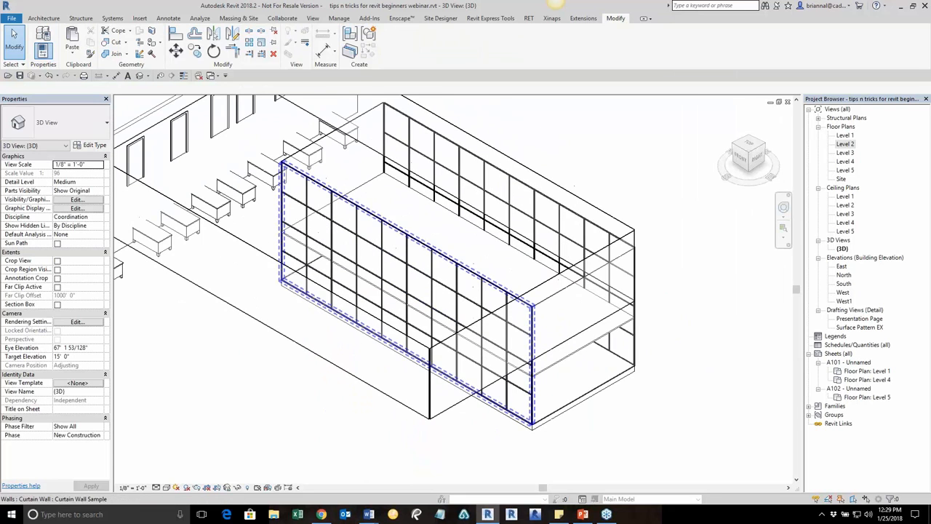
{"action": "key", "text": "Tab"}
{"action": "left_click", "coordinate": [461, 270]}
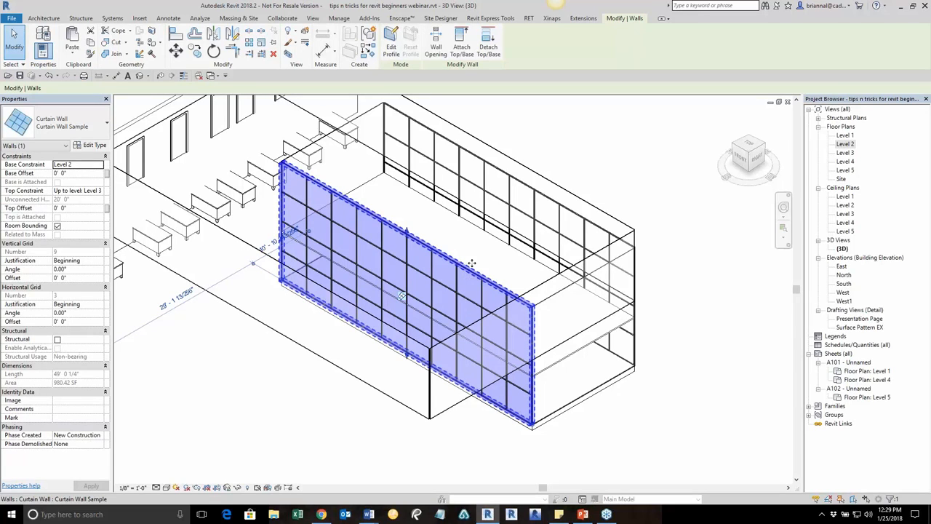
{"action": "right_click", "coordinate": [461, 270]}
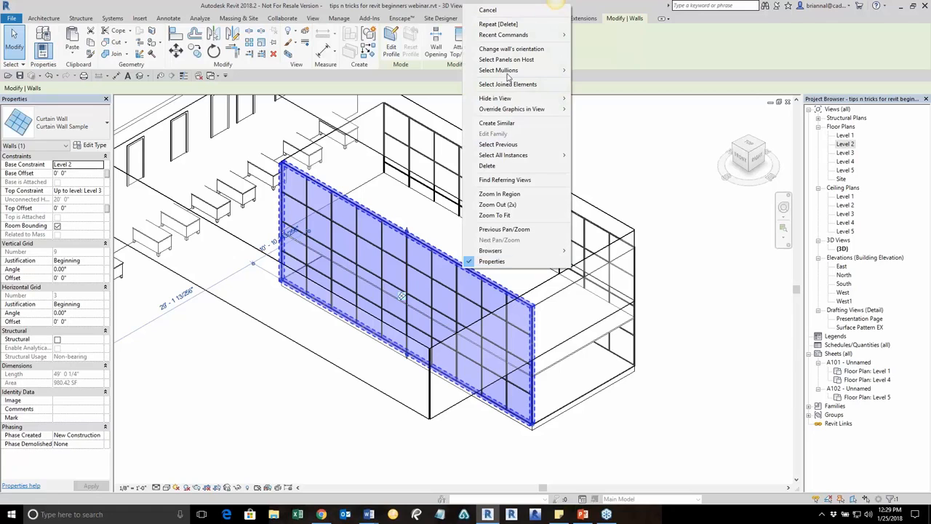
{"action": "mouse_move", "coordinate": [514, 72]}
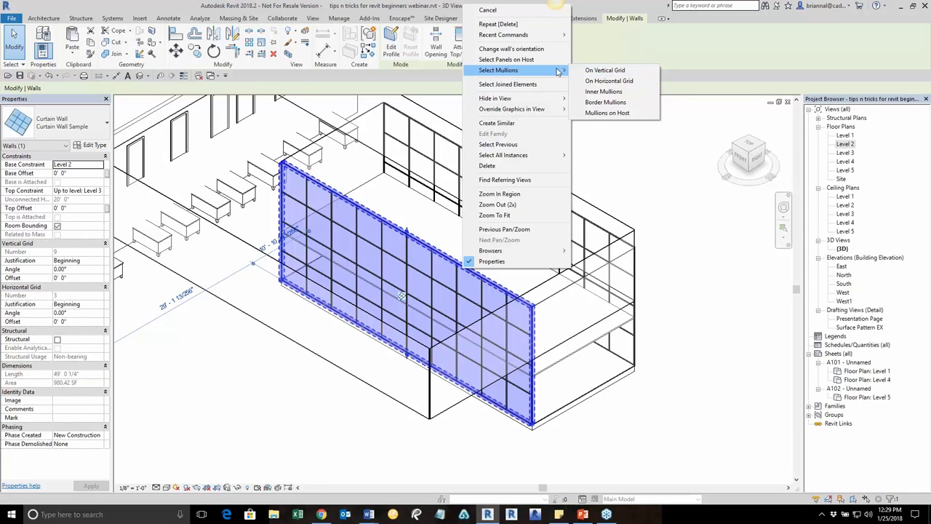
{"action": "left_click", "coordinate": [604, 70]}
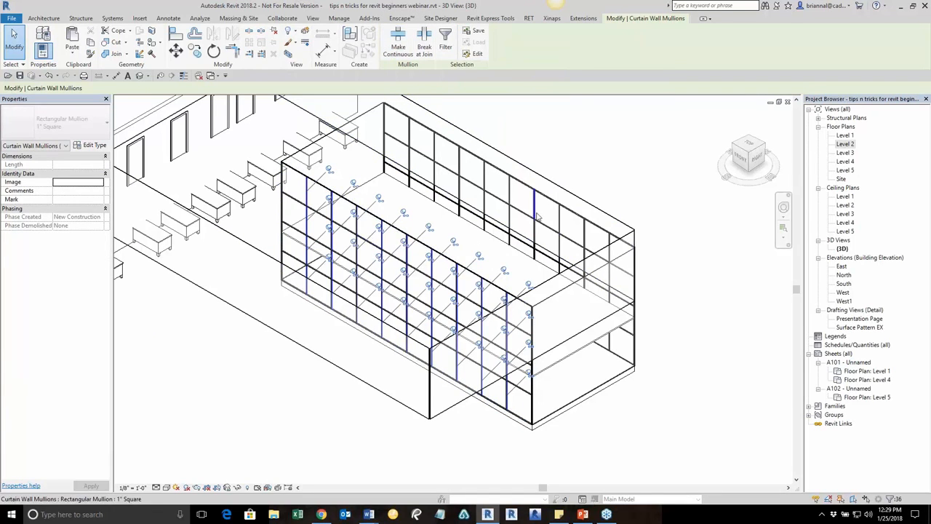
{"action": "scroll", "coordinate": [607, 282], "scroll_direction": "down", "scroll_amount": 1}
{"action": "middle_click_drag", "start_coordinate": [685, 326], "coordinate": [675, 326]}
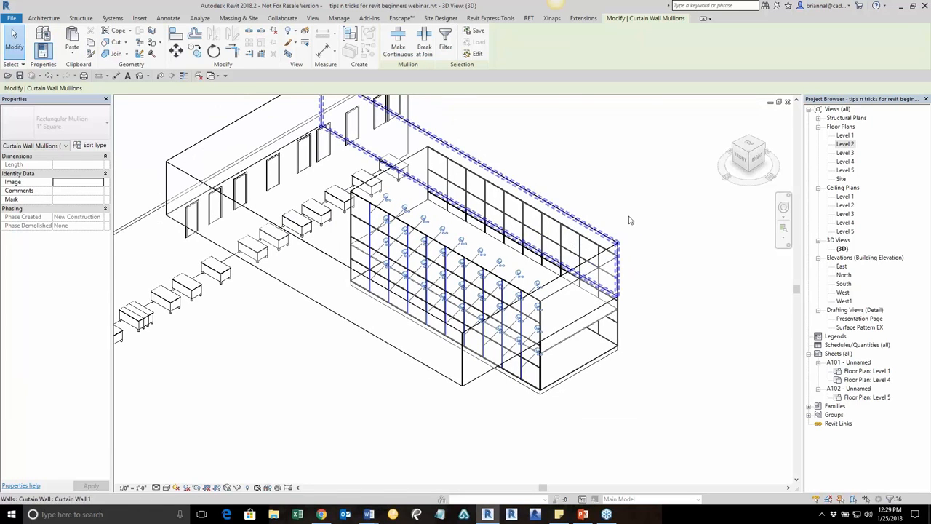
{"action": "key", "text": "Escape"}
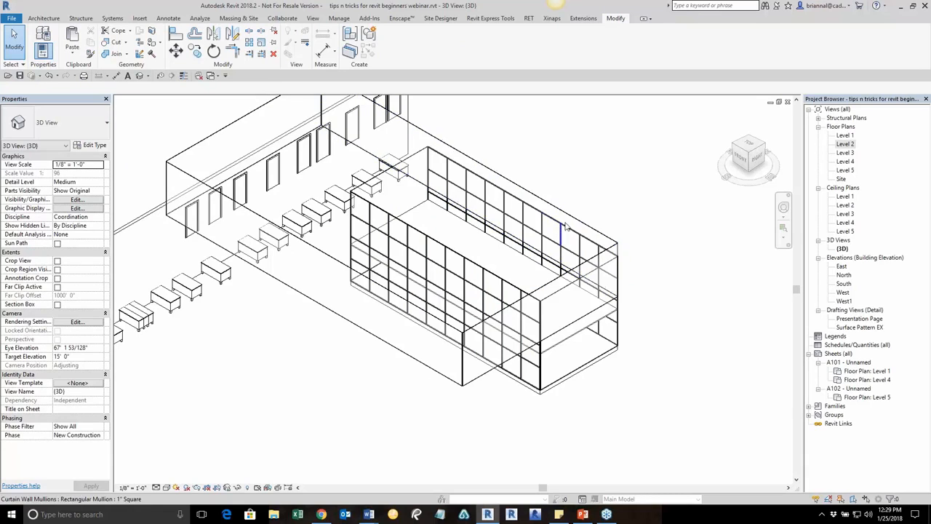
Step: Select the Curtain Wall 1 wall at the building's near end, review its mullion selection options, and deselect it
{"action": "left_click", "coordinate": [514, 318]}
{"action": "right_click", "coordinate": [511, 320]}
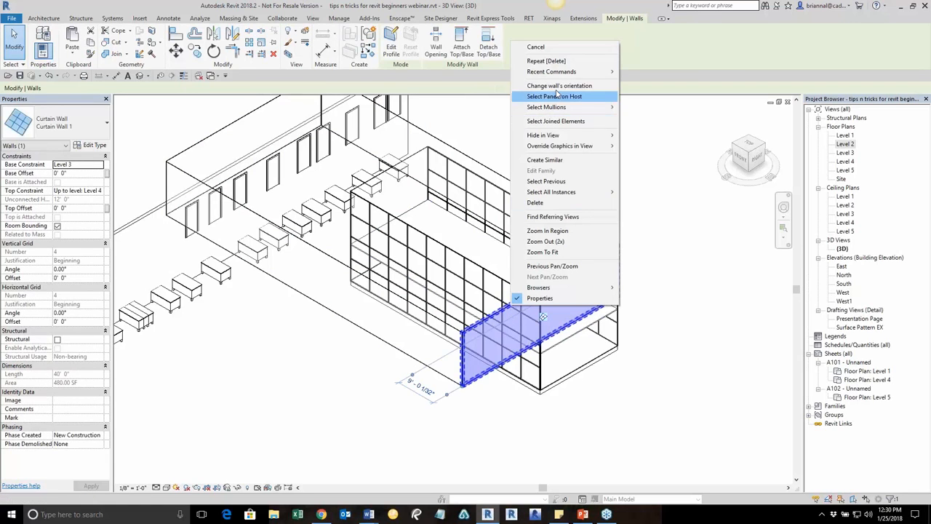
{"action": "mouse_move", "coordinate": [564, 107]}
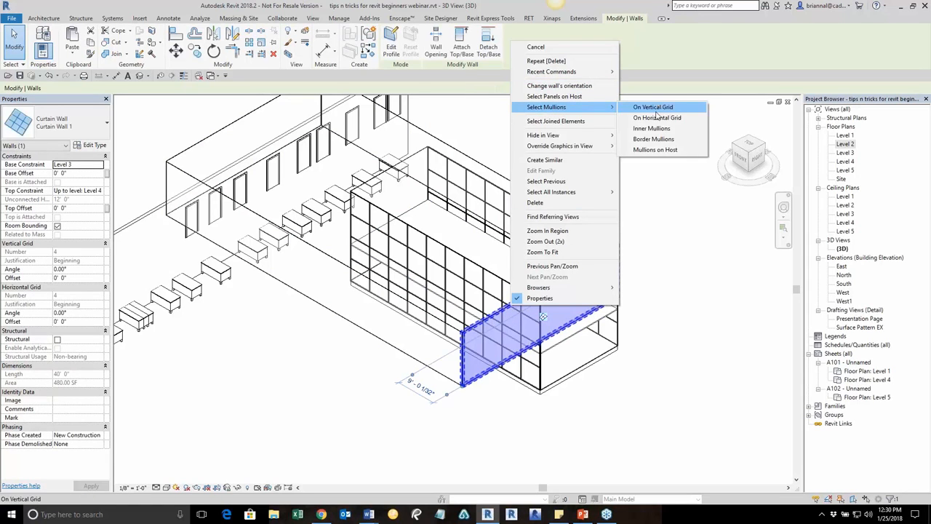
{"action": "key", "text": "Escape"}
{"action": "key", "text": "Escape"}
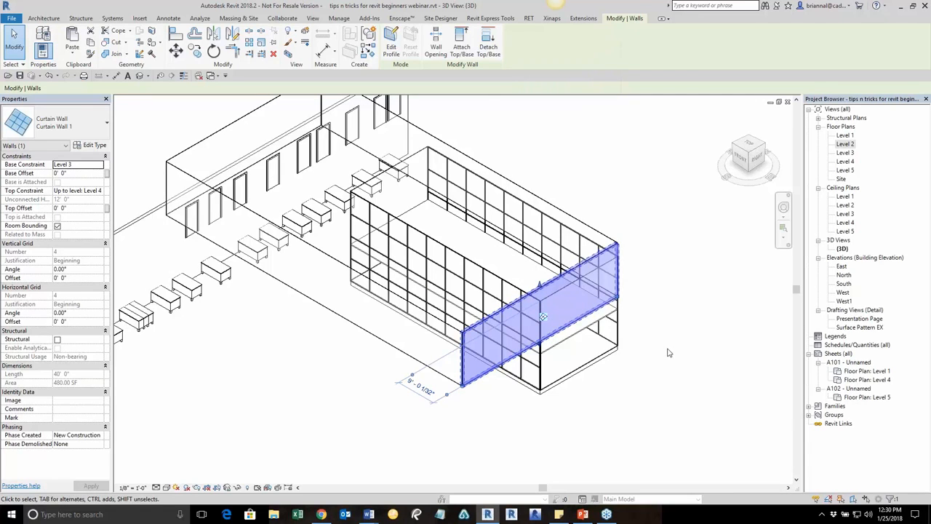
{"action": "left_click", "coordinate": [671, 322]}
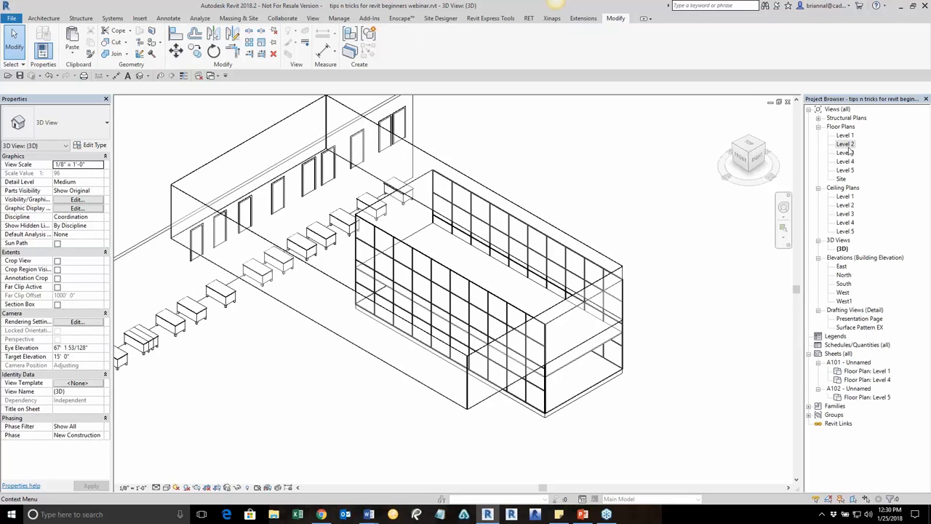
Step: Check whether the sheet-opening option is available for the Level 2 and Level 3 floor plans
{"action": "left_click", "coordinate": [847, 145]}
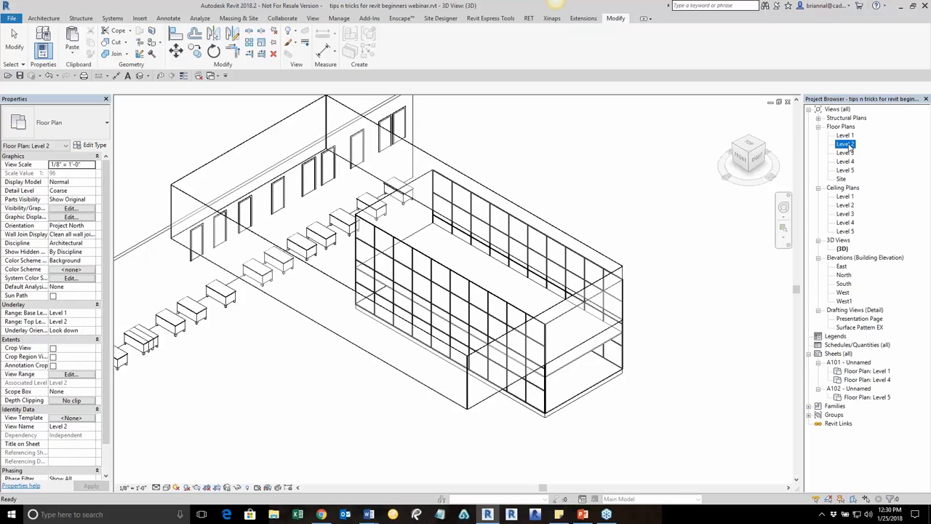
{"action": "right_click", "coordinate": [846, 145]}
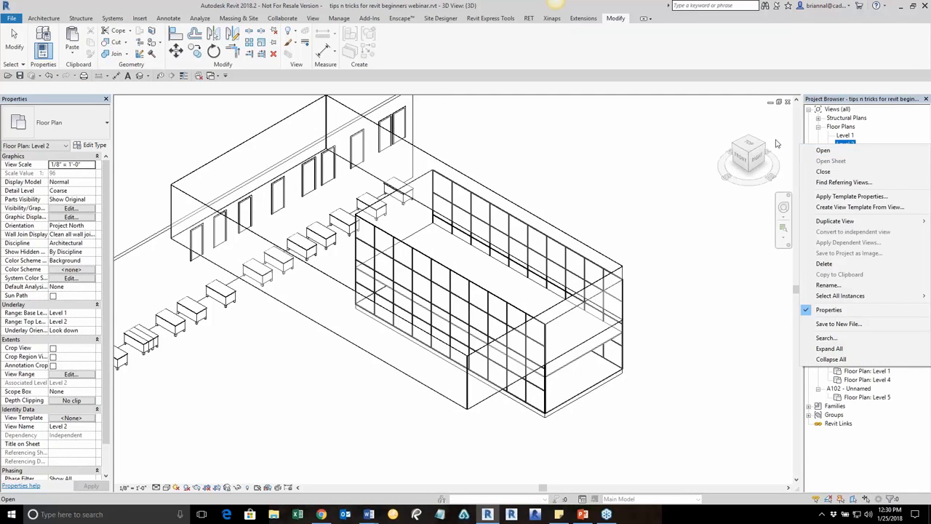
{"action": "left_click", "coordinate": [680, 122]}
{"action": "left_click", "coordinate": [847, 153]}
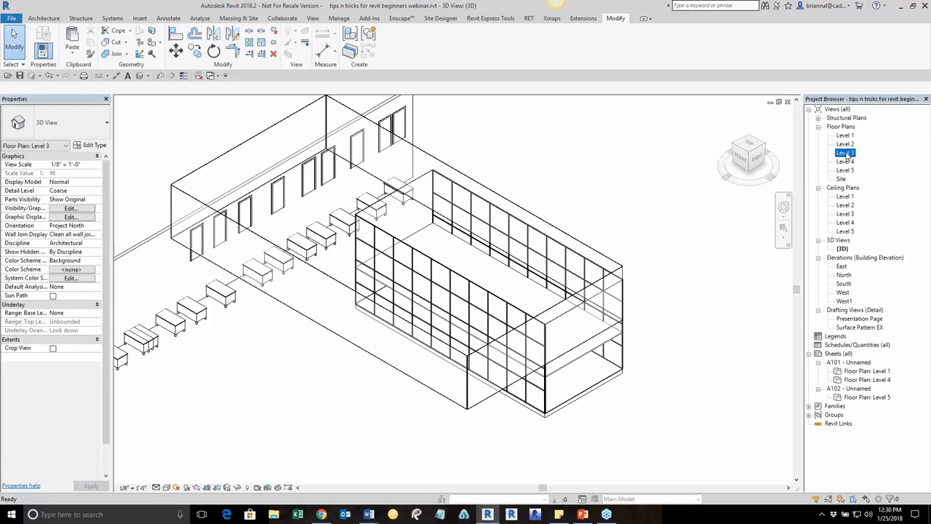
{"action": "right_click", "coordinate": [846, 154]}
{"action": "left_click", "coordinate": [675, 118]}
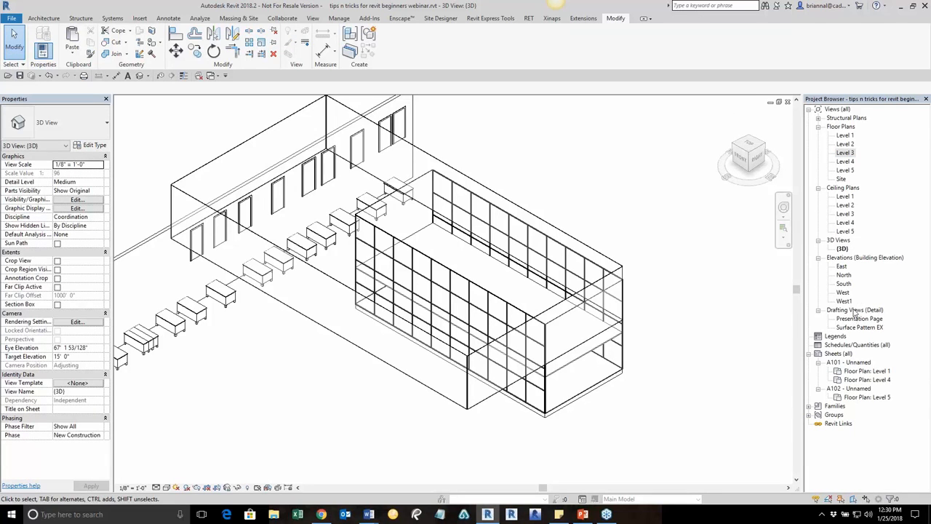
Step: Open the sheet that contains the Level 1 floor plan directly from that view
{"action": "left_click", "coordinate": [845, 136]}
{"action": "right_click", "coordinate": [844, 136]}
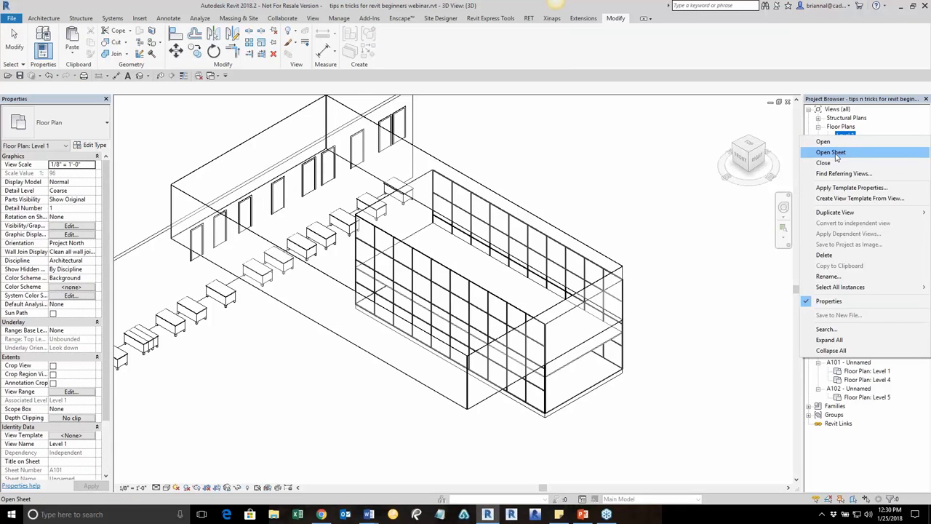
{"action": "left_click", "coordinate": [836, 155]}
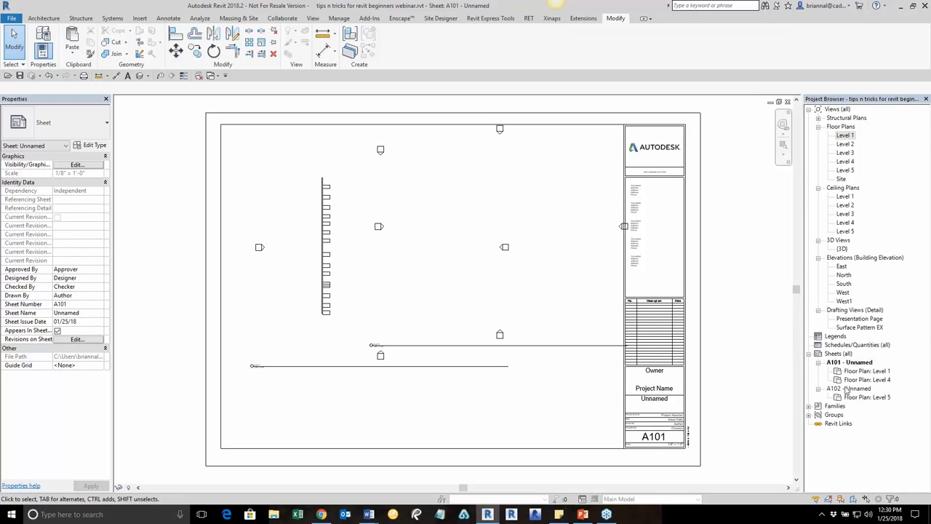
{"action": "left_click_drag", "start_coordinate": [845, 136], "coordinate": [571, 240]}
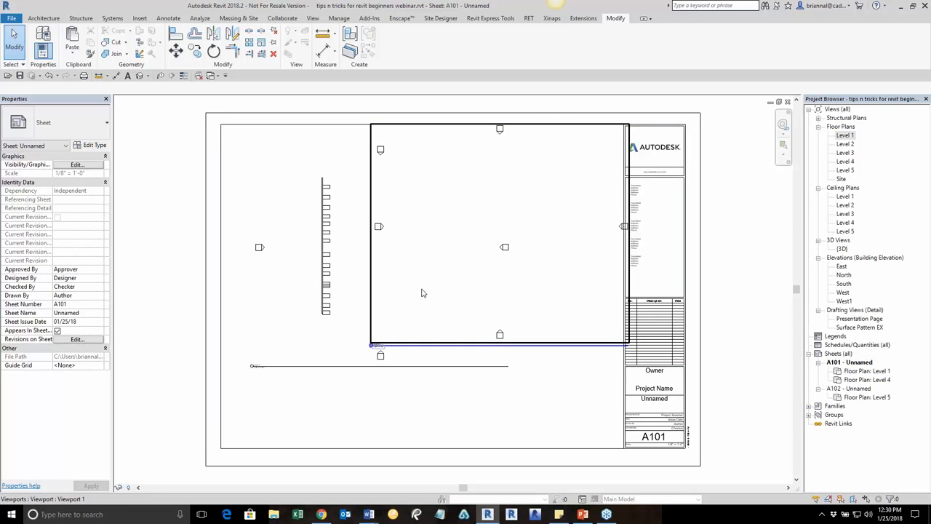
Step: Open the Level 1 floor plan, select the wall with its row of desks, and clear the selection
{"action": "double_click", "coordinate": [846, 136]}
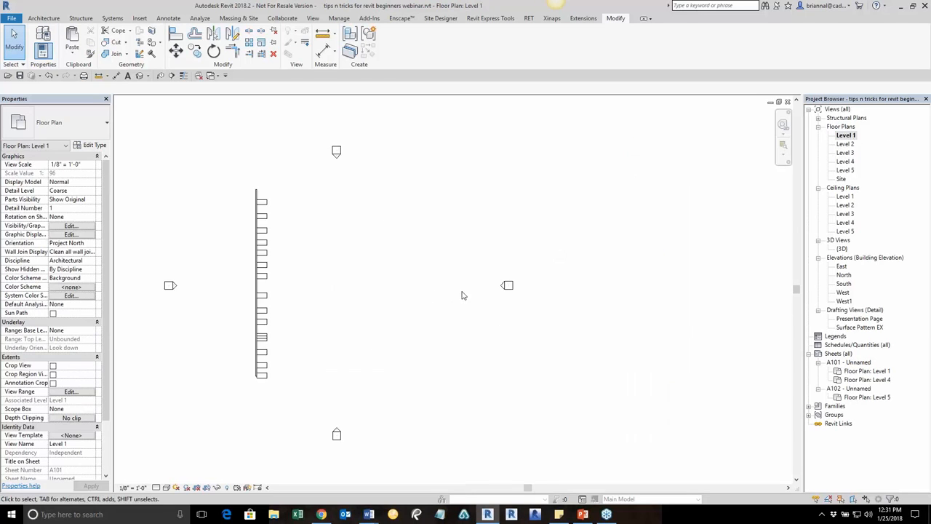
{"action": "left_click_drag", "start_coordinate": [304, 164], "coordinate": [368, 412]}
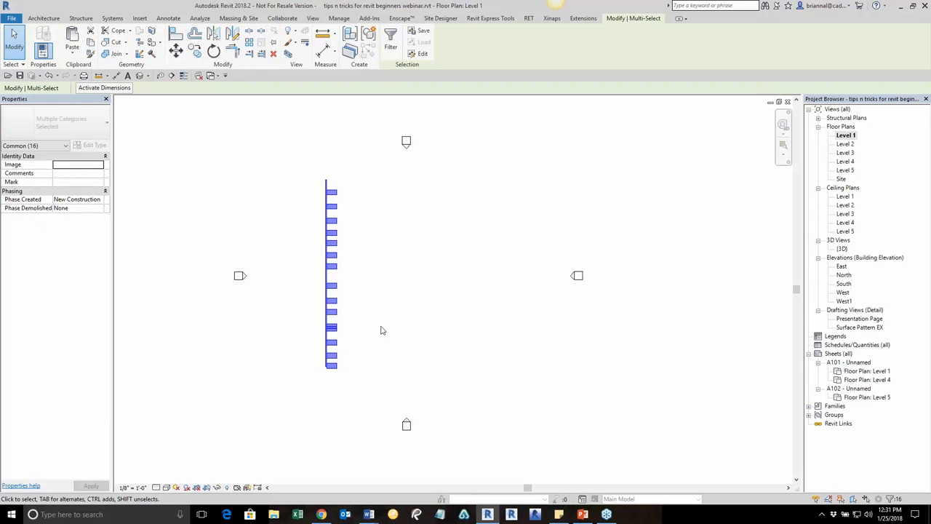
{"action": "left_click", "coordinate": [395, 267]}
{"action": "middle_click_drag", "start_coordinate": [395, 266], "coordinate": [372, 259]}
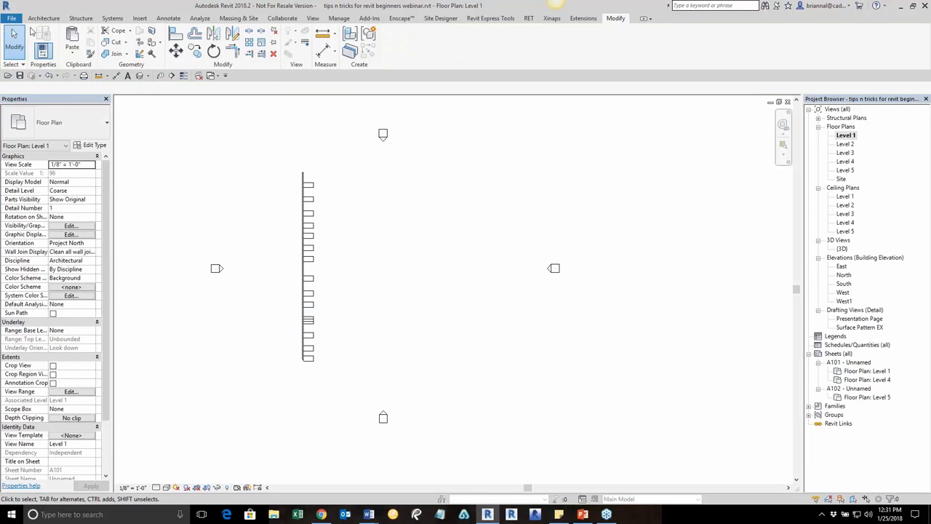
Step: Start placing a 60" x 30" Desk component beside the wall, rotate its preview a quarter turn, and cancel the placement
{"action": "left_click", "coordinate": [48, 21]}
{"action": "left_click", "coordinate": [114, 52]}
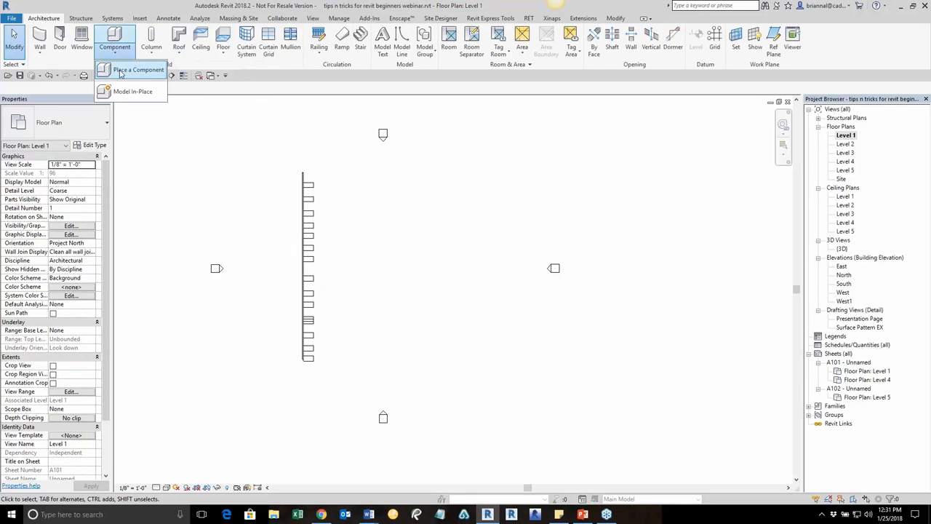
{"action": "left_click", "coordinate": [124, 70]}
{"action": "scroll", "coordinate": [374, 247], "scroll_direction": "up", "scroll_amount": 2}
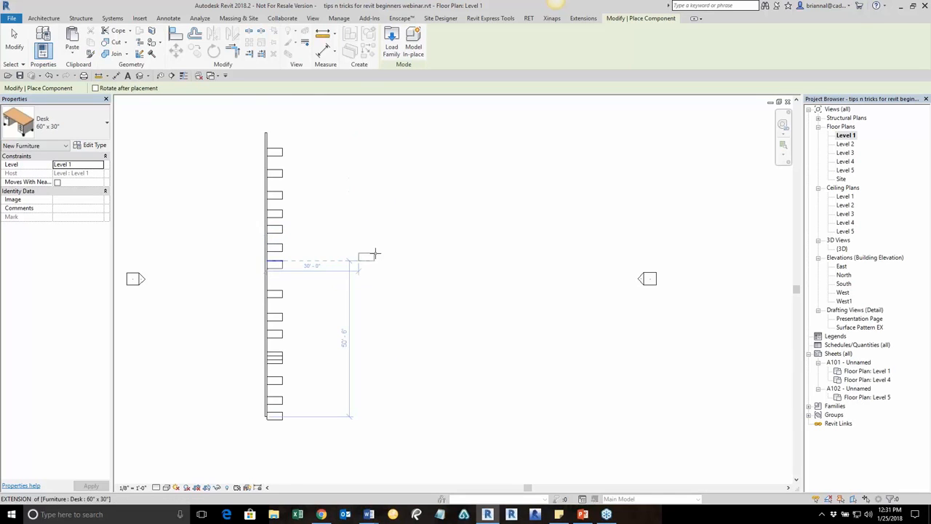
{"action": "key", "text": "space"}
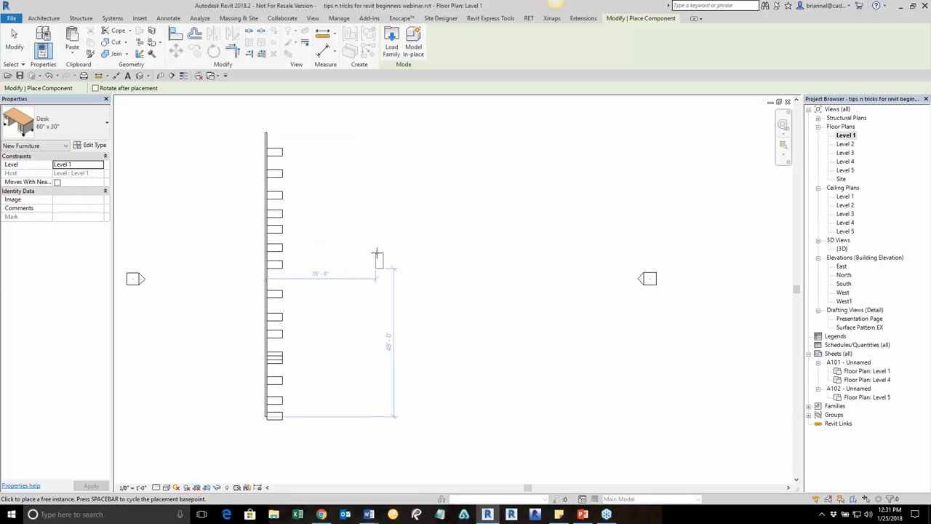
{"action": "key", "text": "Escape"}
{"action": "key", "text": "Escape"}
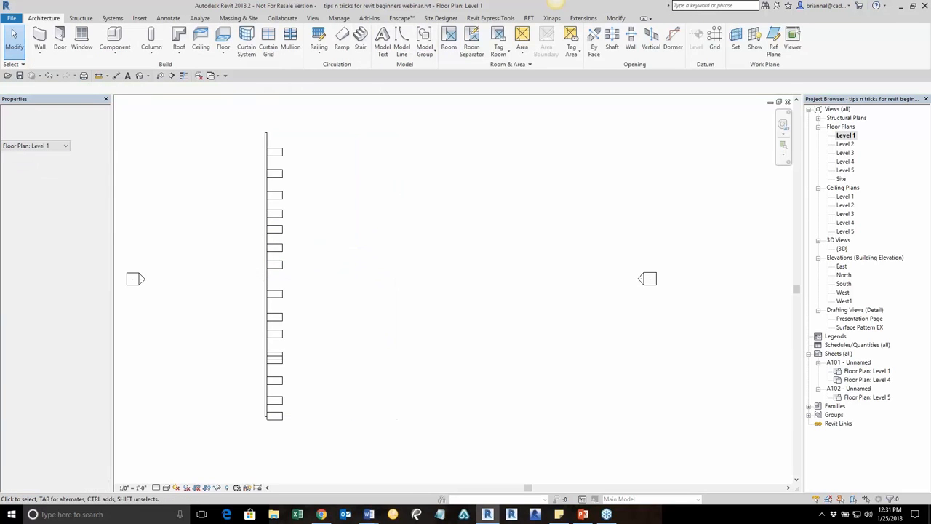
Step: Select the wall and all its desks on Level 1, and filter the selection down to Furniture only
{"action": "left_click_drag", "start_coordinate": [252, 130], "coordinate": [312, 448]}
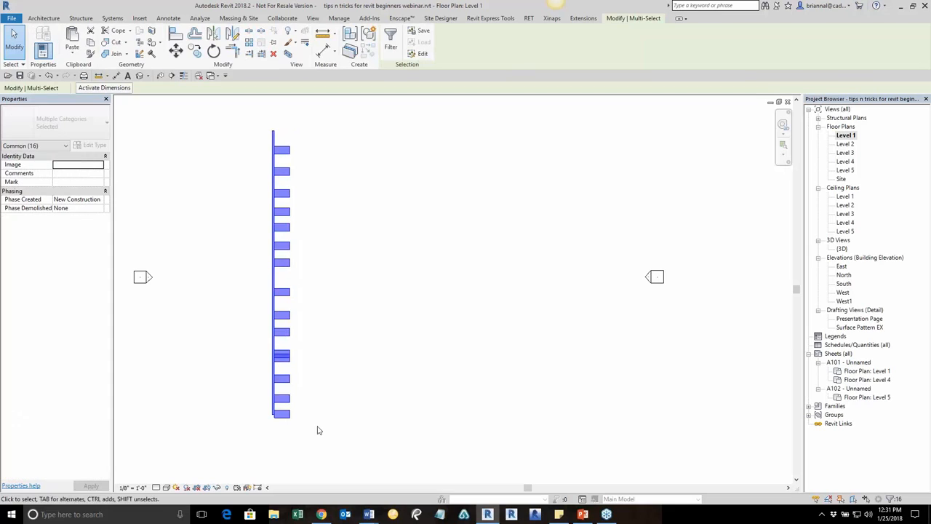
{"action": "left_click", "coordinate": [390, 40]}
{"action": "left_click", "coordinate": [536, 75]}
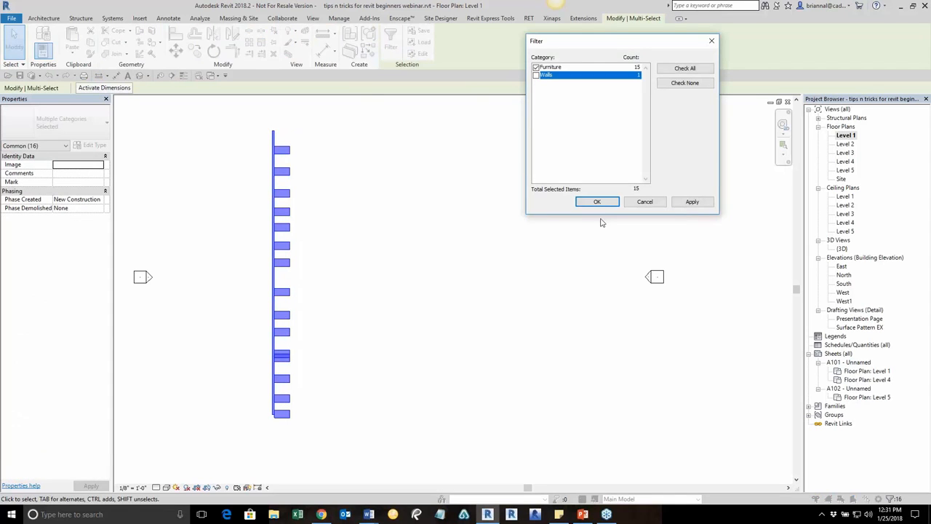
{"action": "left_click", "coordinate": [700, 202]}
{"action": "left_click", "coordinate": [599, 204]}
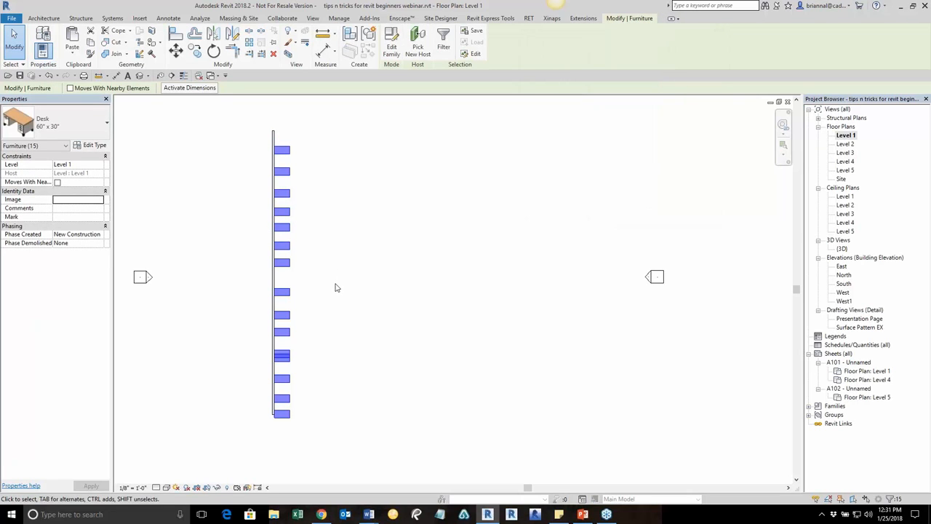
Step: Rotate the selected desks a quarter turn together, and delete the single desk still perpendicular to the wall
{"action": "key", "text": "space"}
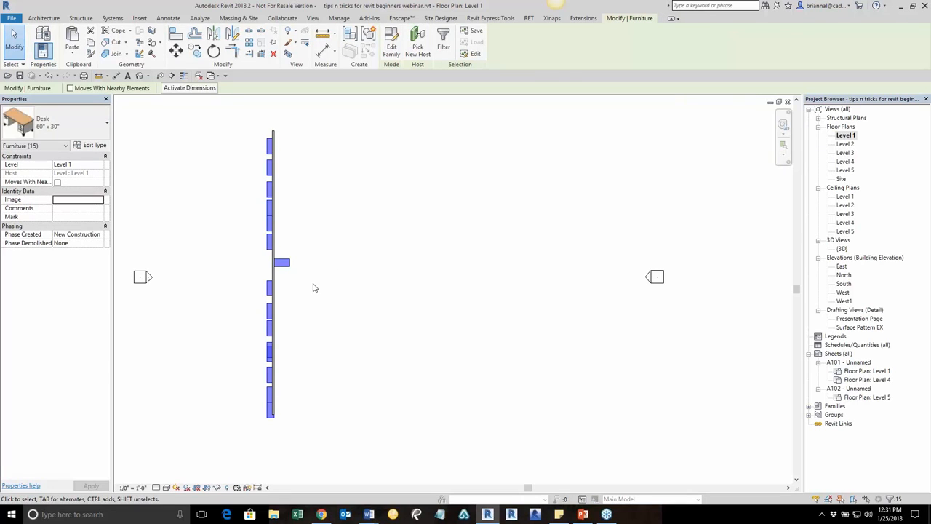
{"action": "left_click", "coordinate": [300, 290]}
{"action": "left_click", "coordinate": [284, 264]}
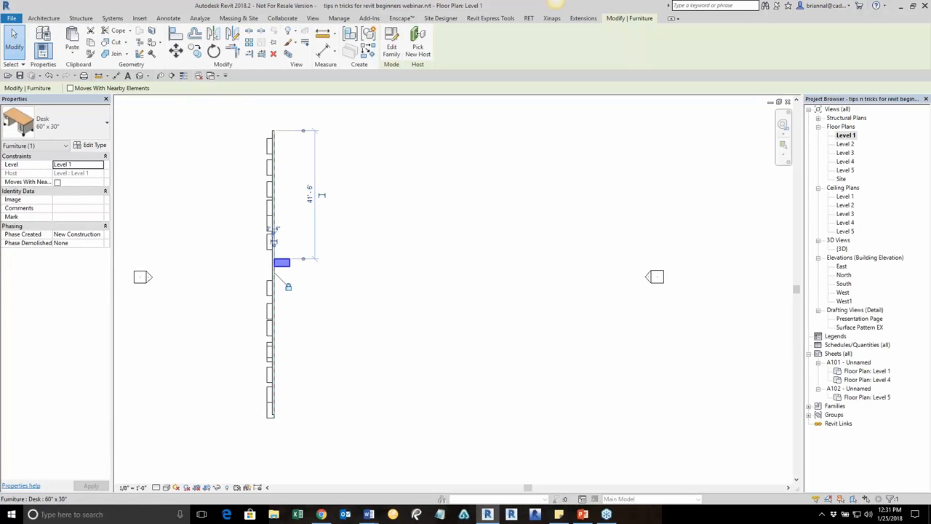
{"action": "key", "text": "Delete"}
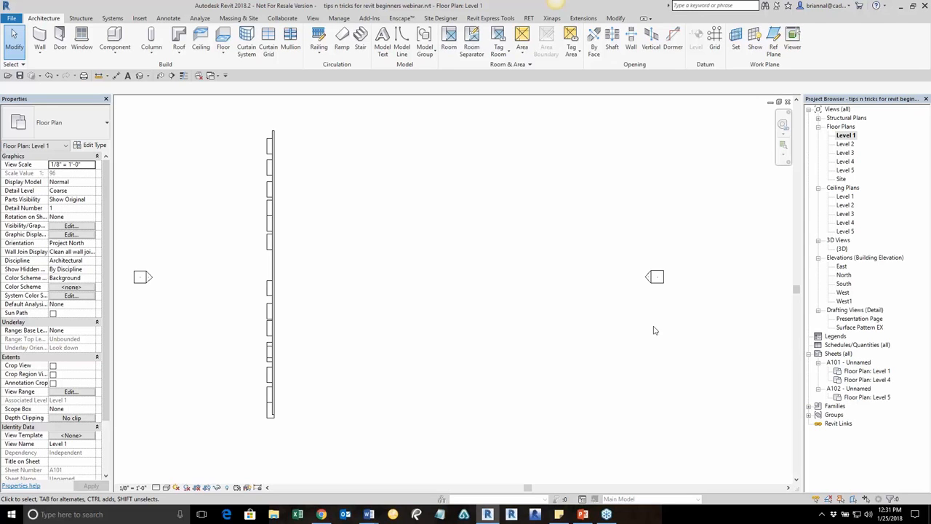
Step: Open the Surface Pattern EX drafting view and select the filled region with the horizontal line pattern
{"action": "double_click", "coordinate": [859, 327]}
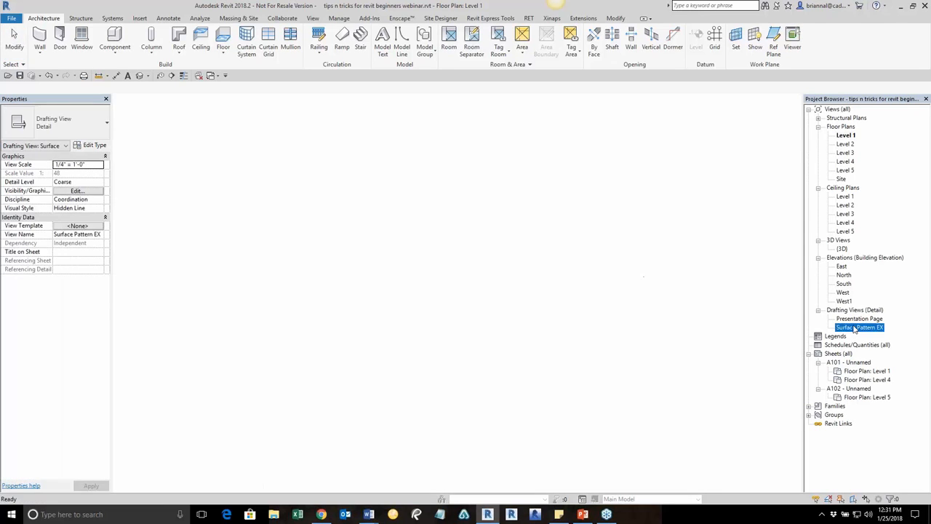
{"action": "scroll", "coordinate": [456, 275], "scroll_direction": "down", "scroll_amount": 2}
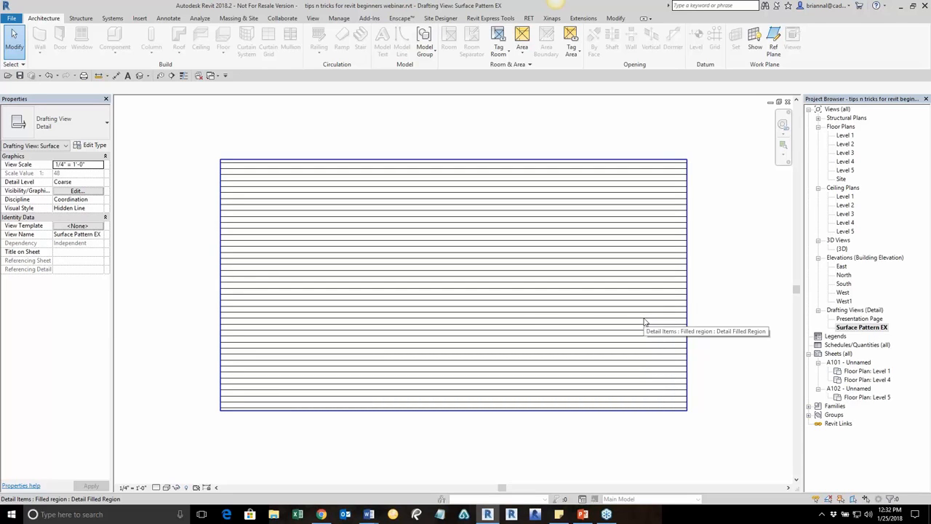
{"action": "left_click", "coordinate": [594, 305]}
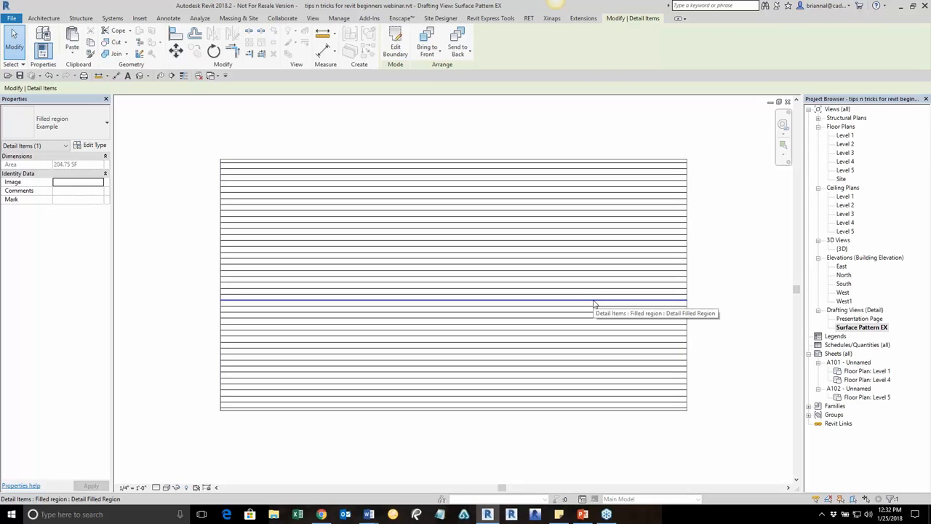
Step: Rotate the filled region's horizontal line pattern by 90 degrees so its lines run vertically
{"action": "scroll", "coordinate": [594, 304], "scroll_direction": "down", "scroll_amount": 2}
{"action": "middle_click_drag", "start_coordinate": [643, 306], "coordinate": [633, 305]}
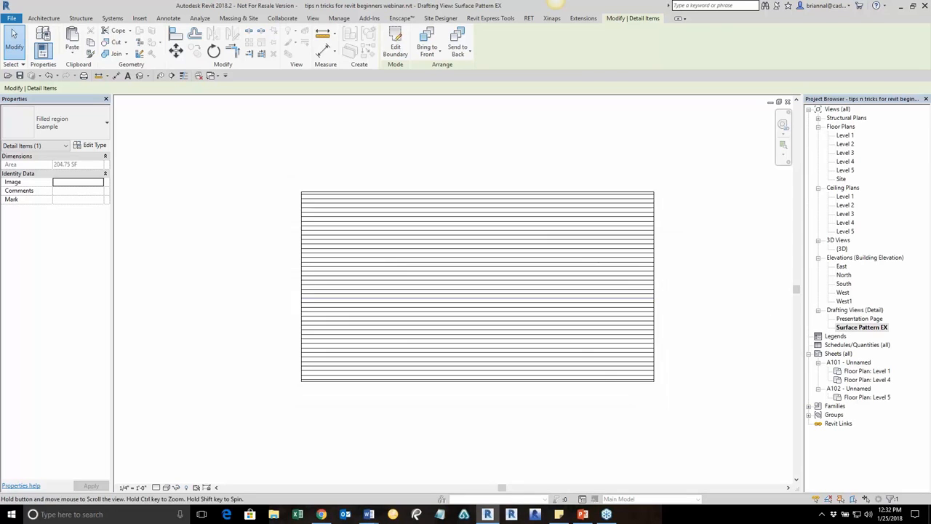
{"action": "middle_click_drag", "start_coordinate": [542, 305], "coordinate": [493, 298]}
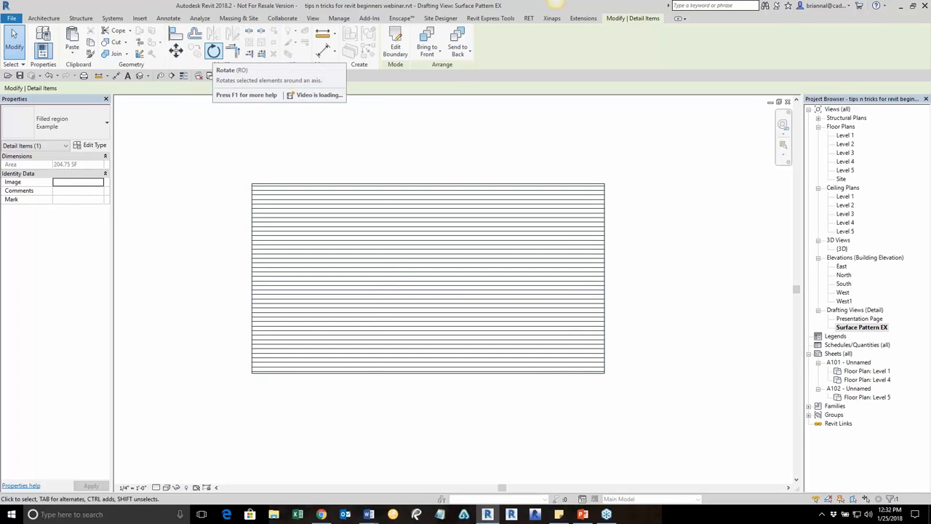
{"action": "left_click", "coordinate": [213, 51]}
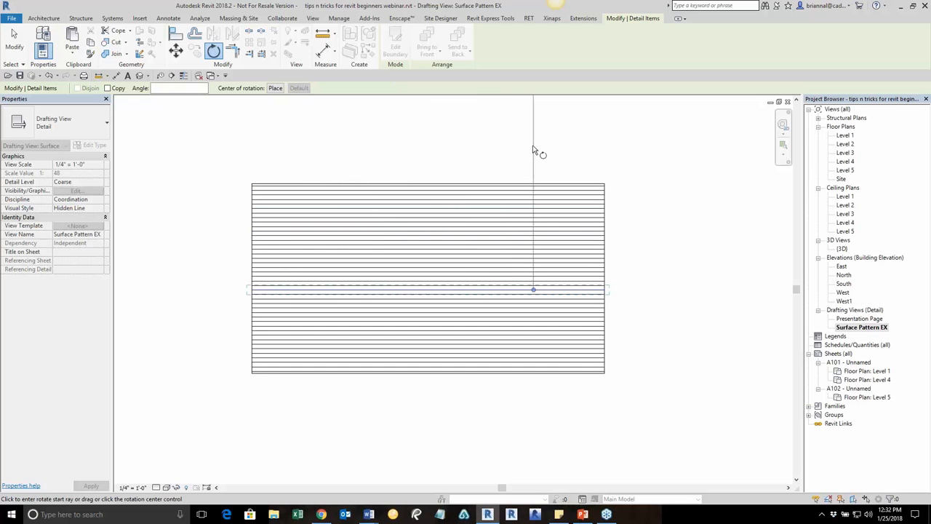
{"action": "left_click", "coordinate": [535, 150]}
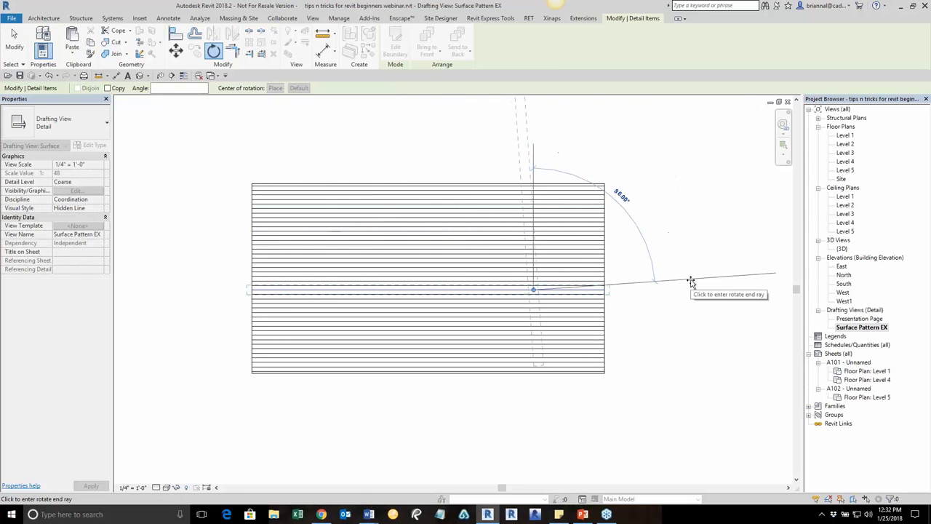
{"action": "type", "text": "90"}
{"action": "key", "text": "Return"}
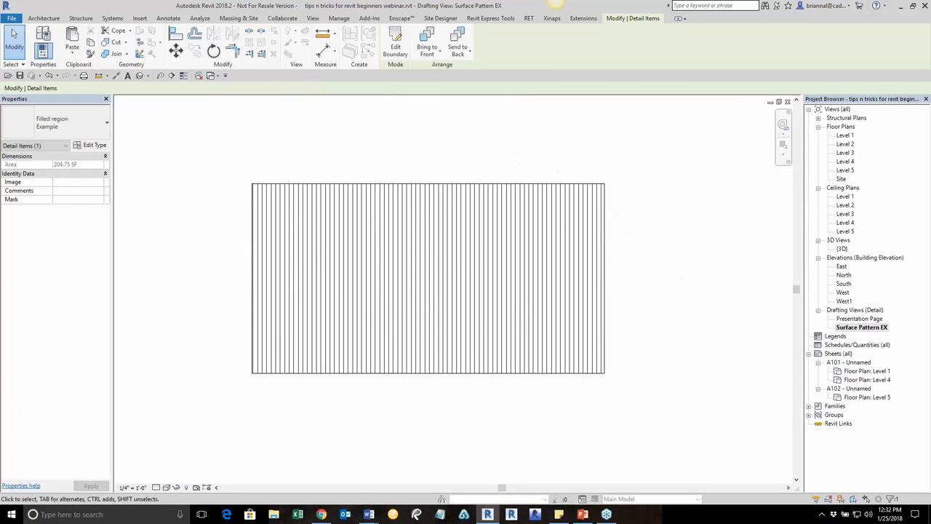
Step: Rotate the filled region's vertical line pattern by 90 degrees back to horizontal, and clear the selection
{"action": "scroll", "coordinate": [490, 283], "scroll_direction": "up", "scroll_amount": 2}
{"action": "left_click", "coordinate": [290, 119]}
{"action": "left_click", "coordinate": [213, 51]}
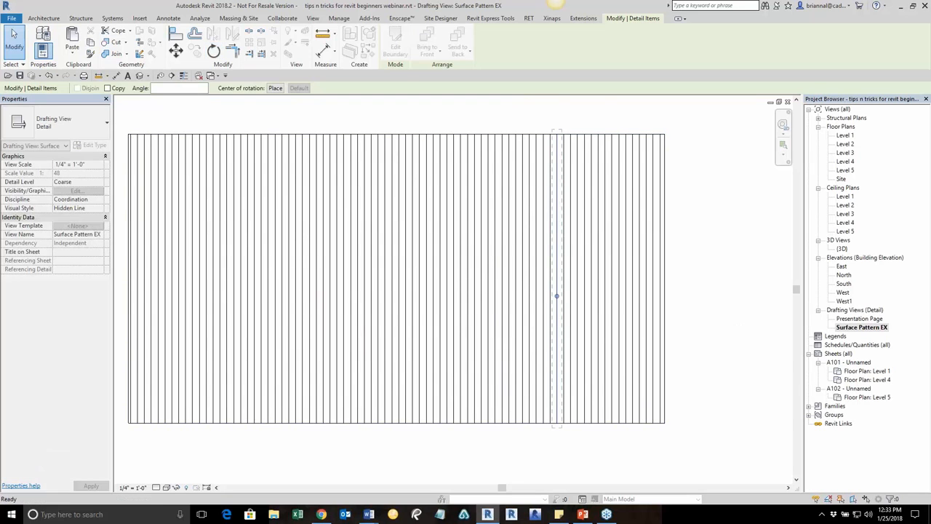
{"action": "left_click", "coordinate": [555, 114]}
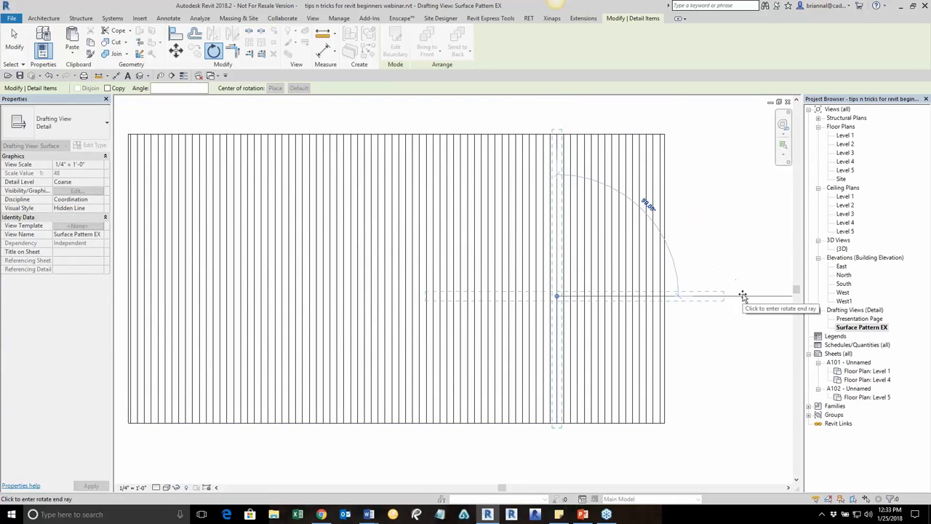
{"action": "type", "text": "90"}
{"action": "key", "text": "Return"}
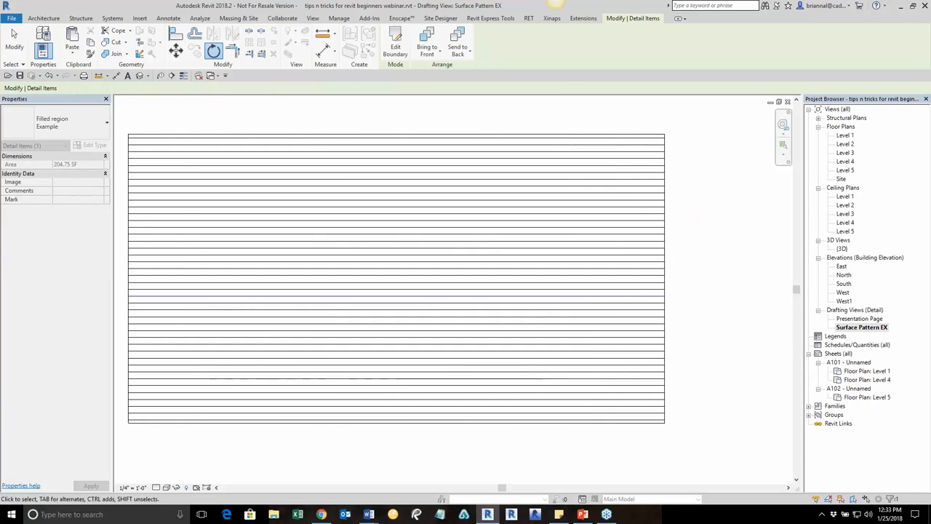
{"action": "scroll", "coordinate": [695, 299], "scroll_direction": "down", "scroll_amount": 1}
{"action": "scroll", "coordinate": [695, 299], "scroll_direction": "down", "scroll_amount": 1}
{"action": "middle_click_drag", "start_coordinate": [695, 299], "coordinate": [681, 331]}
{"action": "scroll", "coordinate": [681, 331], "scroll_direction": "up", "scroll_amount": 1}
{"action": "left_click", "coordinate": [682, 331]}
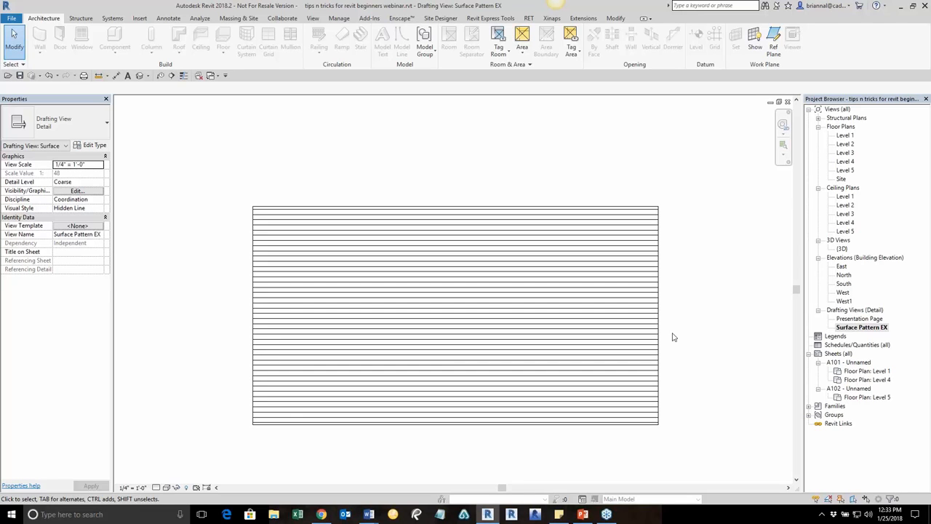
Step: Open the Level 1 floor plan, select a desk beside the wall and nudge it upward along the wall
{"action": "double_click", "coordinate": [844, 135]}
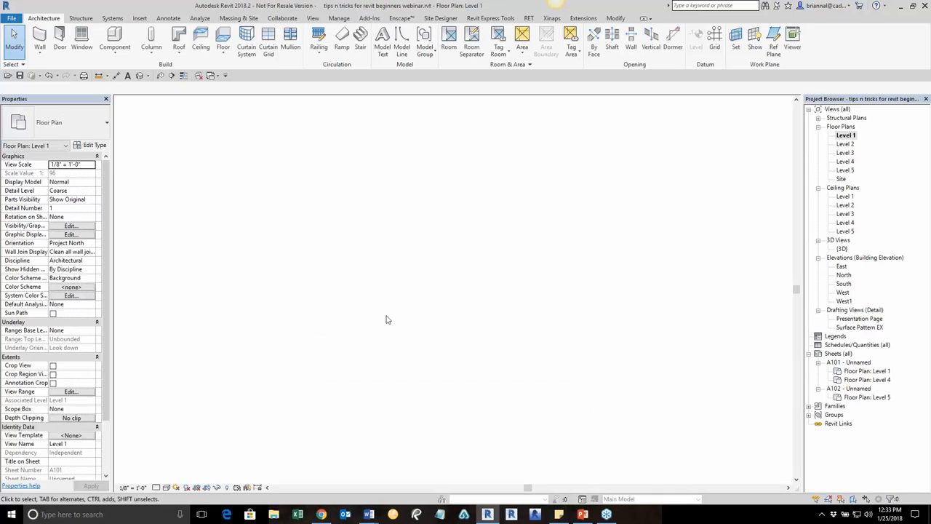
{"action": "scroll", "coordinate": [301, 327], "scroll_direction": "up", "scroll_amount": 1}
{"action": "middle_click_drag", "start_coordinate": [301, 327], "coordinate": [419, 298]}
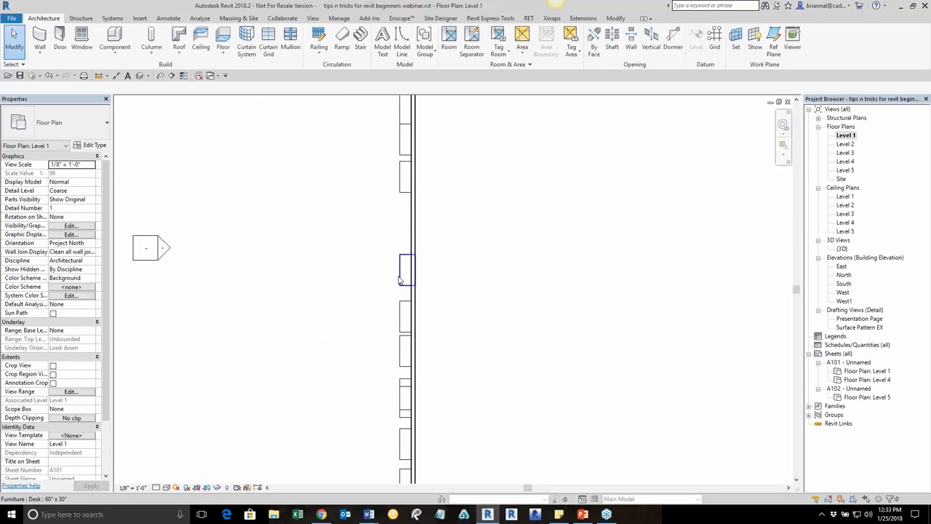
{"action": "left_click", "coordinate": [400, 278]}
{"action": "key", "text": "Up"}
{"action": "key", "text": "Up"}
{"action": "key", "text": "Up"}
{"action": "key", "text": "Up"}
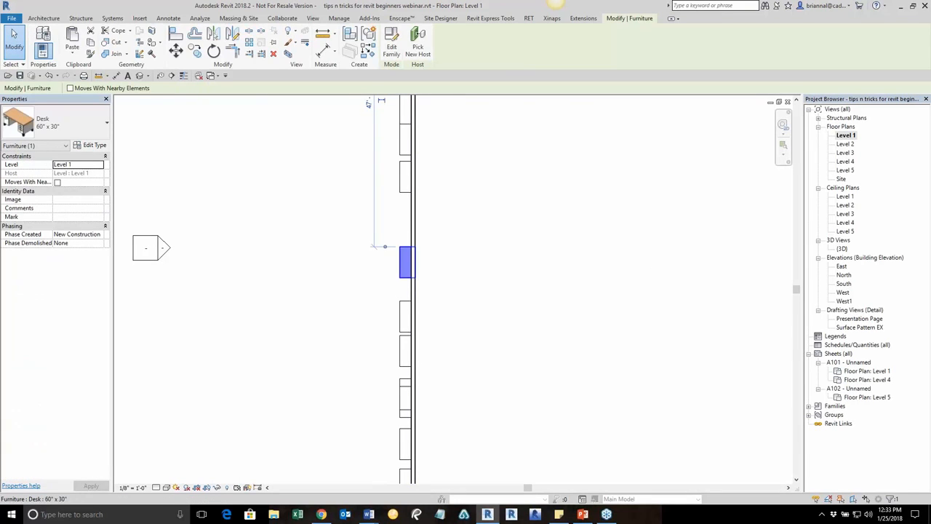
{"action": "key", "text": "Up"}
{"action": "key", "text": "Up"}
{"action": "key", "text": "Up"}
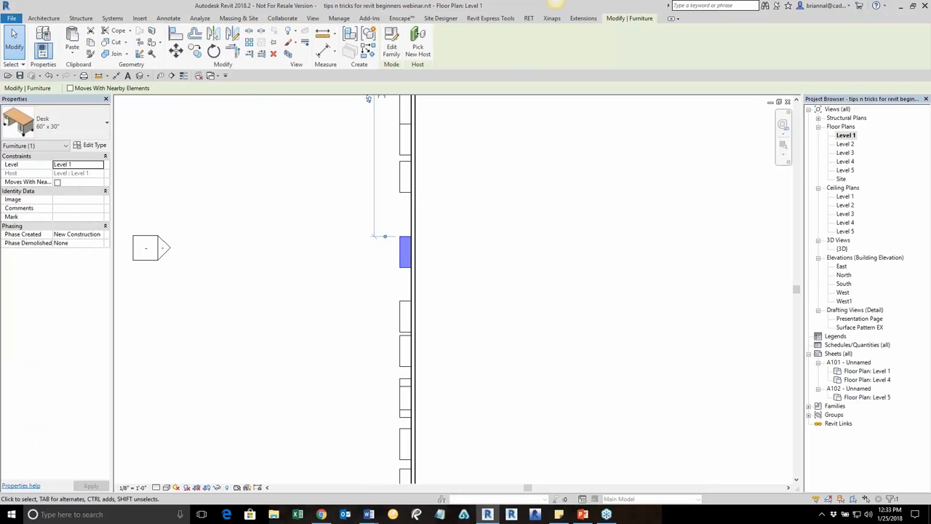
{"action": "key", "text": "Up"}
{"action": "key", "text": "Up"}
Step: Nudge the selected desk left, away from the wall, to a distance of about 9' - 8"
{"action": "key", "text": "Left"}
{"action": "key", "text": "Left"}
{"action": "key", "text": "Left"}
{"action": "key", "text": "Left"}
{"action": "key", "text": "Left"}
{"action": "key", "text": "Left"}
{"action": "key", "text": "Left"}
{"action": "key", "text": "Left"}
{"action": "key", "text": "Left"}
{"action": "key", "text": "Left"}
{"action": "key", "text": "Left"}
{"action": "key", "text": "Left"}
{"action": "key", "text": "Left"}
{"action": "key", "text": "Left"}
{"action": "key", "text": "Left"}
{"action": "key", "text": "Left"}
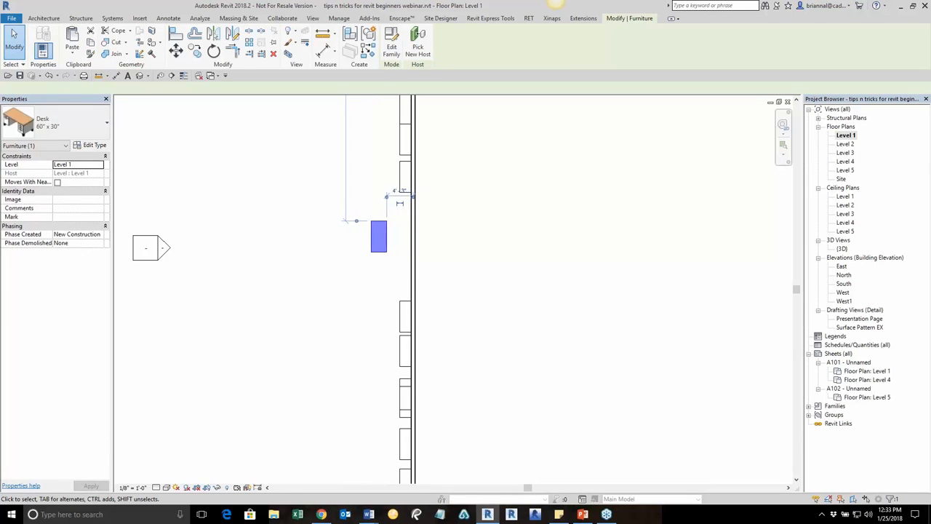
{"action": "key", "text": "Left"}
{"action": "key", "text": "Left"}
{"action": "key", "text": "Left"}
{"action": "key", "text": "Left"}
{"action": "key", "text": "Left"}
{"action": "key", "text": "Left"}
{"action": "key", "text": "Left"}
{"action": "key", "text": "Left"}
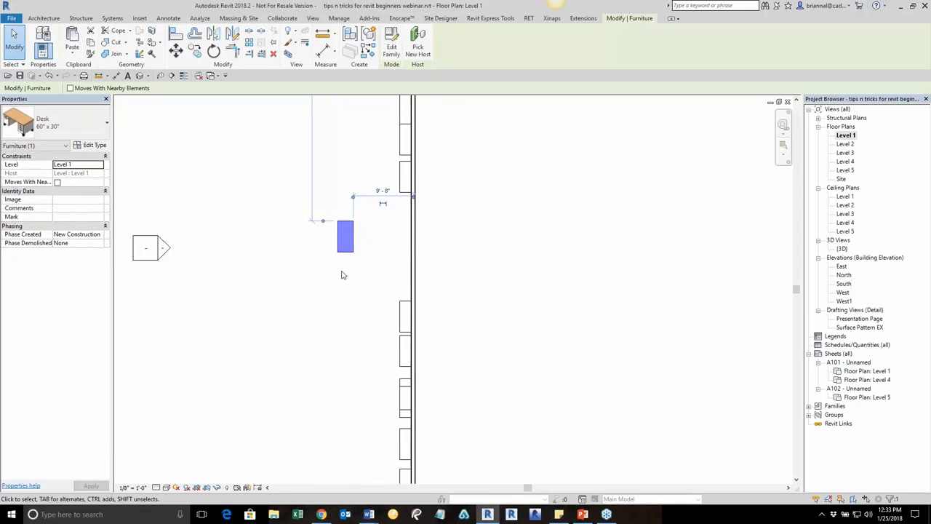
Step: Nudge the desk farther left in fine increments until it stands 10' - 3" from the wall, and deselect it
{"action": "scroll", "coordinate": [342, 275], "scroll_direction": "up", "scroll_amount": 5}
{"action": "scroll", "coordinate": [341, 318], "scroll_direction": "up", "scroll_amount": 2}
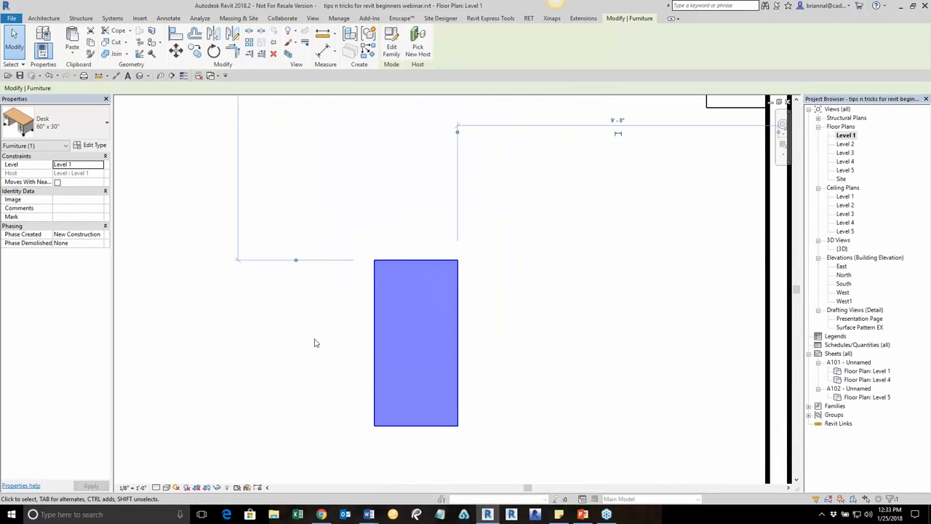
{"action": "key", "text": "Left"}
{"action": "key", "text": "Left"}
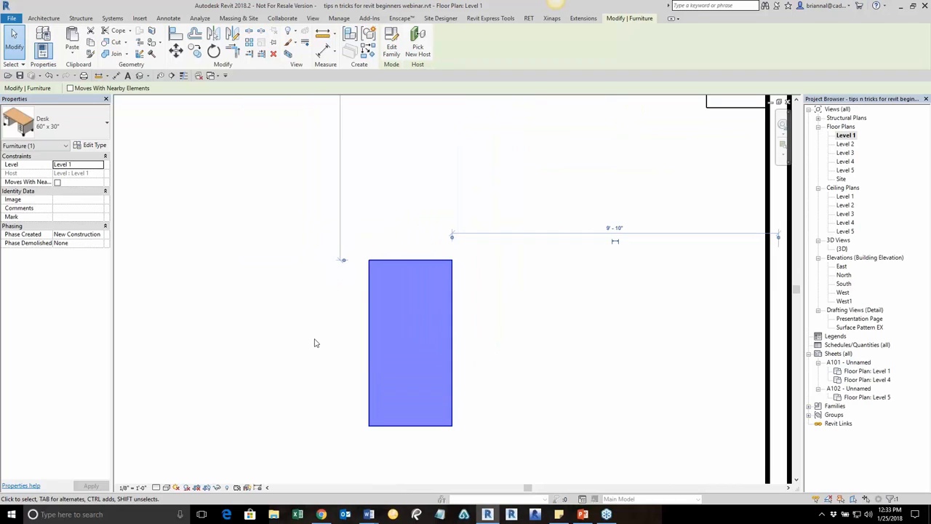
{"action": "left_click", "coordinate": [617, 230]}
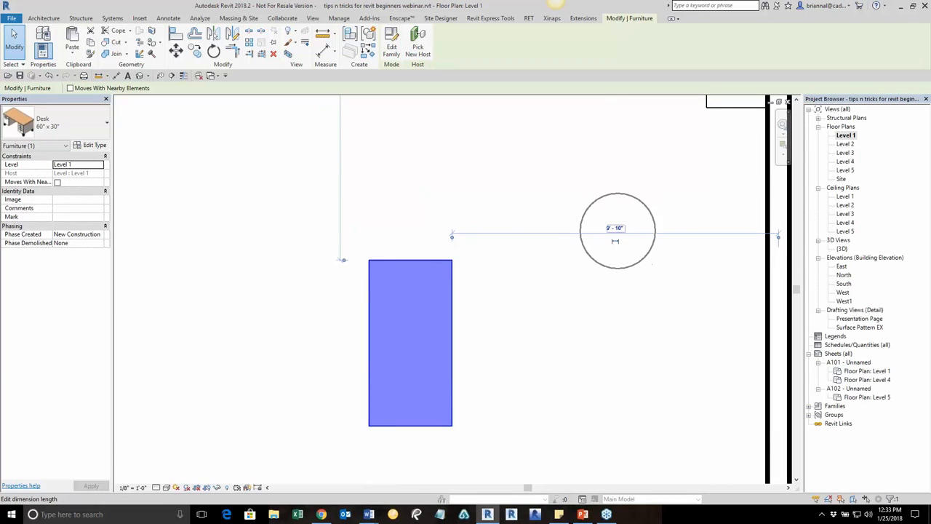
{"action": "key", "text": "Left"}
{"action": "key", "text": "Left"}
{"action": "key", "text": "Left"}
{"action": "key", "text": "Left"}
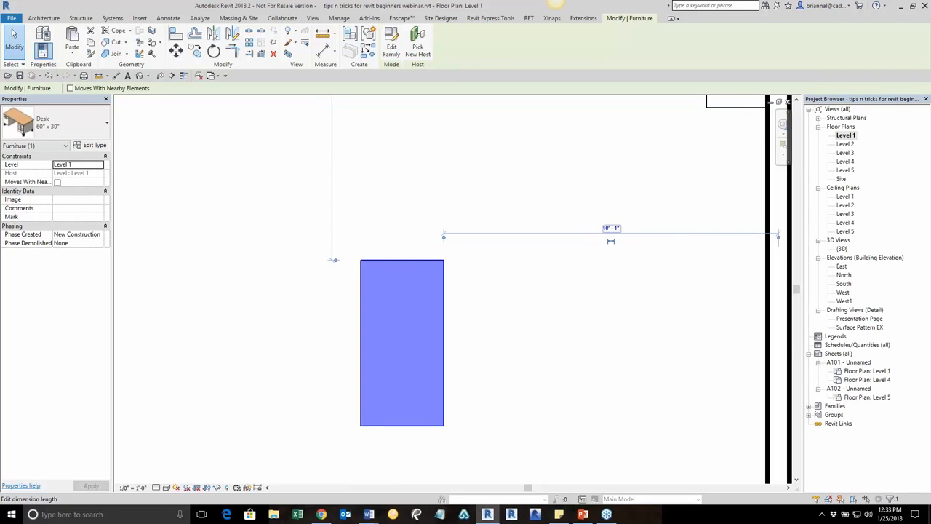
{"action": "scroll", "coordinate": [534, 289], "scroll_direction": "up", "scroll_amount": 2}
{"action": "middle_click_drag", "start_coordinate": [534, 289], "coordinate": [550, 237]}
{"action": "key", "text": "Left"}
{"action": "key", "text": "Left"}
{"action": "scroll", "coordinate": [275, 279], "scroll_direction": "down", "scroll_amount": 1}
{"action": "scroll", "coordinate": [244, 281], "scroll_direction": "down", "scroll_amount": 1}
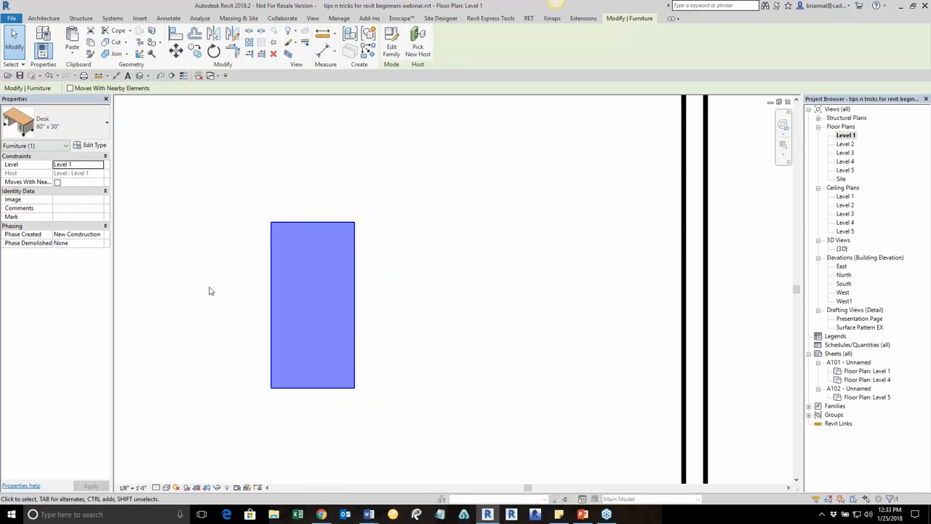
{"action": "left_click", "coordinate": [208, 309]}
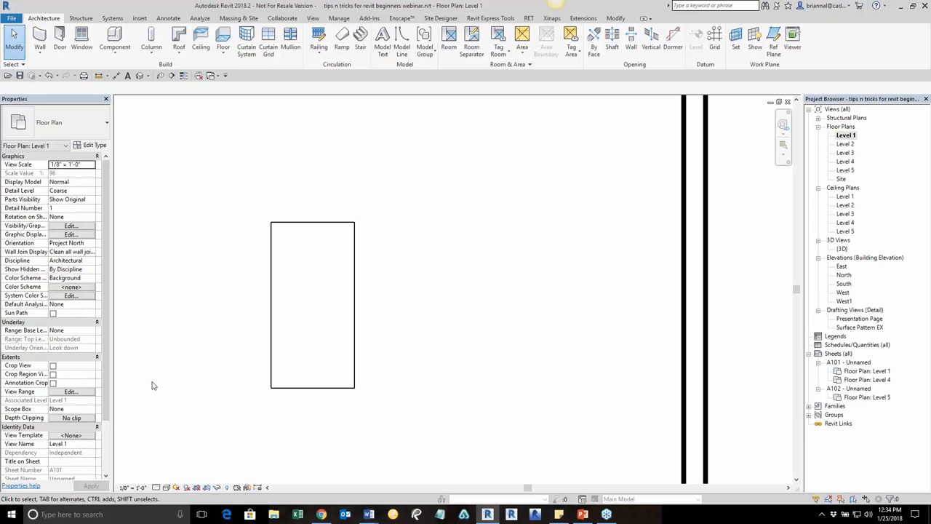
Step: Move the desk 20' - 6" horizontally to the right, across to the other side of the wall, and deselect it
{"action": "scroll", "coordinate": [329, 358], "scroll_direction": "down", "scroll_amount": 2}
{"action": "middle_click_drag", "start_coordinate": [374, 370], "coordinate": [355, 369]}
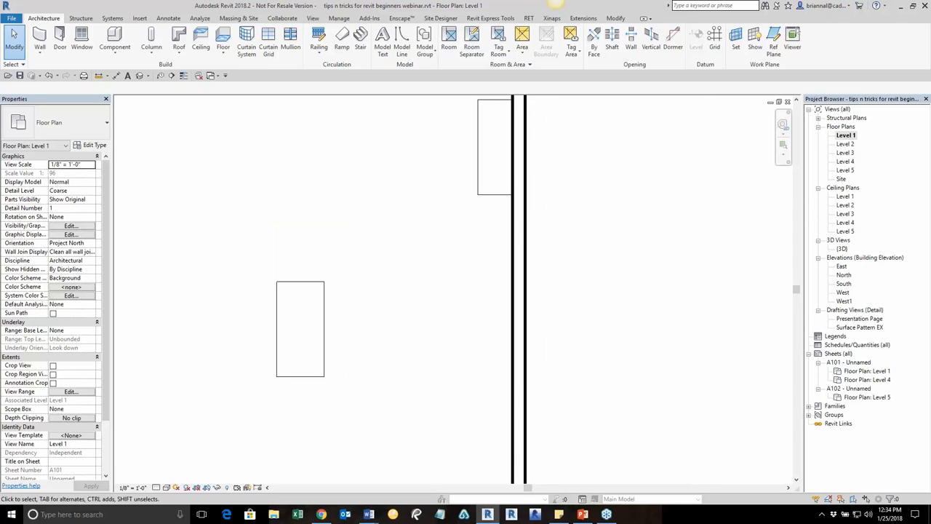
{"action": "left_click", "coordinate": [324, 356]}
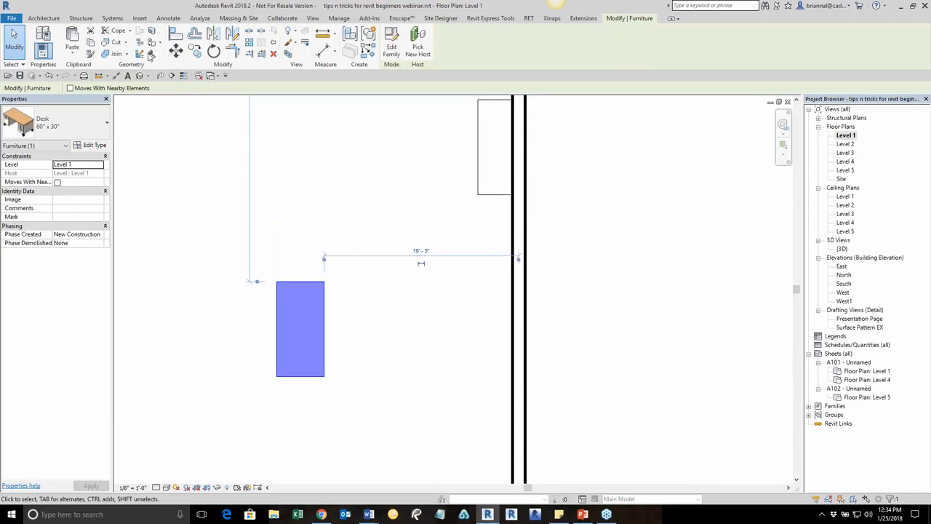
{"action": "left_click", "coordinate": [175, 49]}
{"action": "left_click", "coordinate": [325, 377]}
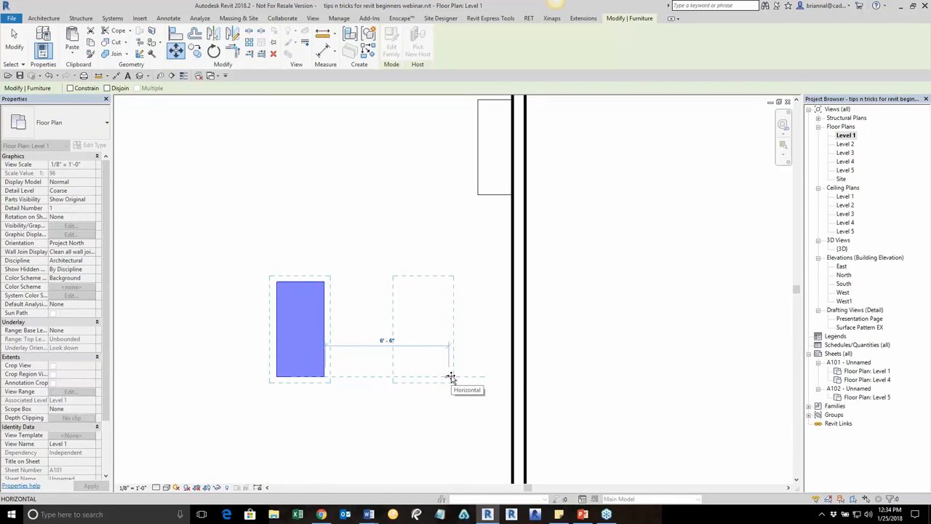
{"action": "type", "text": "20"}
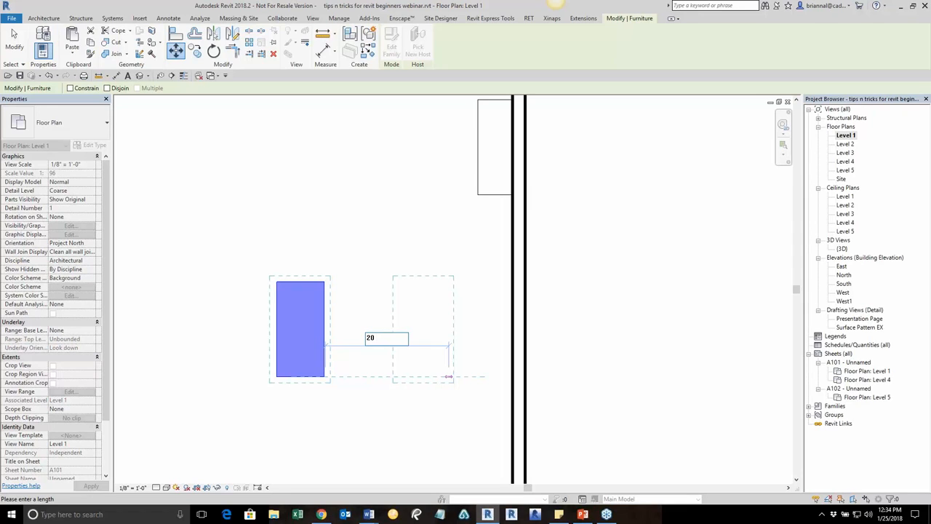
{"action": "type", "text": "6"}
{"action": "key", "text": "Return"}
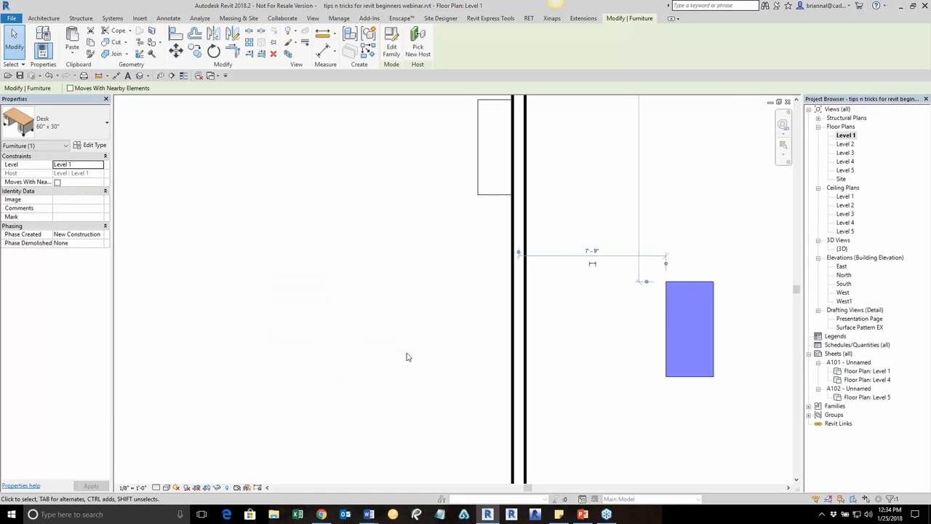
{"action": "scroll", "coordinate": [665, 407], "scroll_direction": "down", "scroll_amount": 2}
{"action": "middle_click_drag", "start_coordinate": [380, 378], "coordinate": [272, 354]}
{"action": "left_click", "coordinate": [278, 358]}
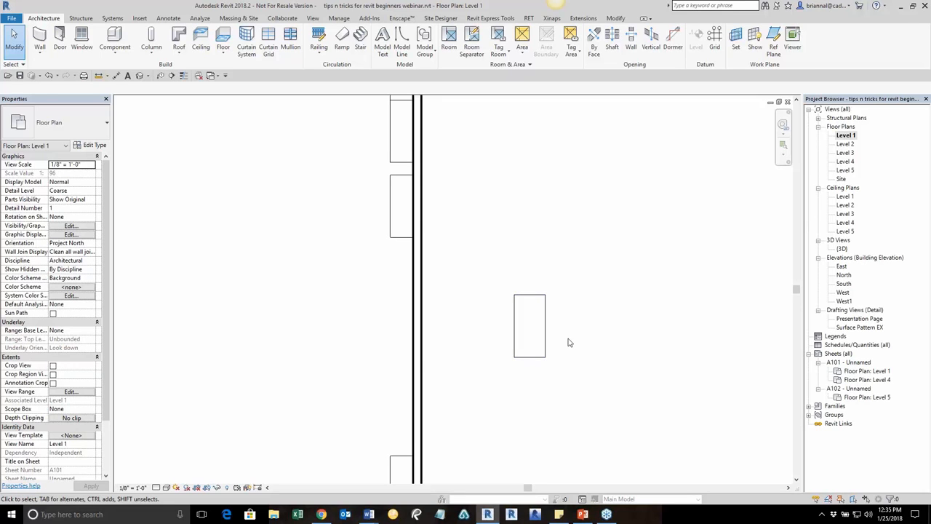
{"action": "middle_click_drag", "start_coordinate": [746, 319], "coordinate": [691, 301]}
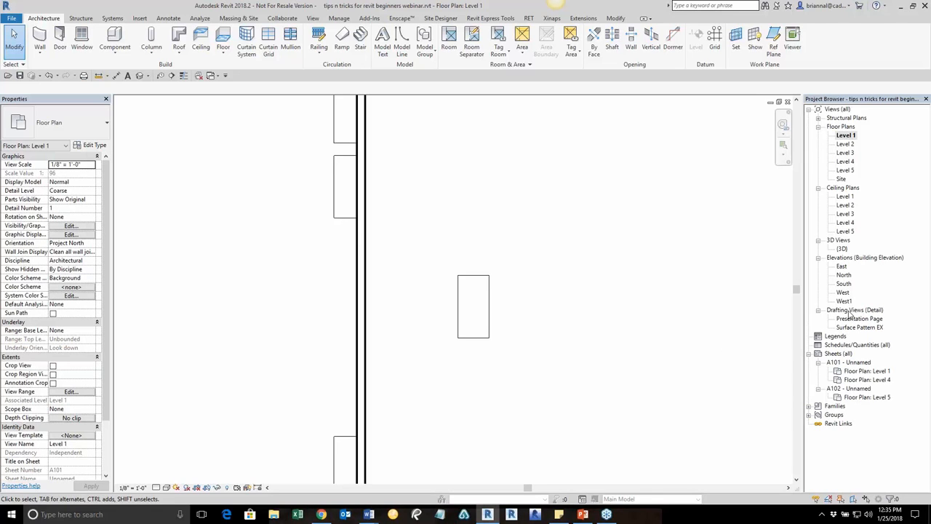
Step: Open the Presentation Page drafting view, examine its splash screen example, and close the view
{"action": "double_click", "coordinate": [857, 320]}
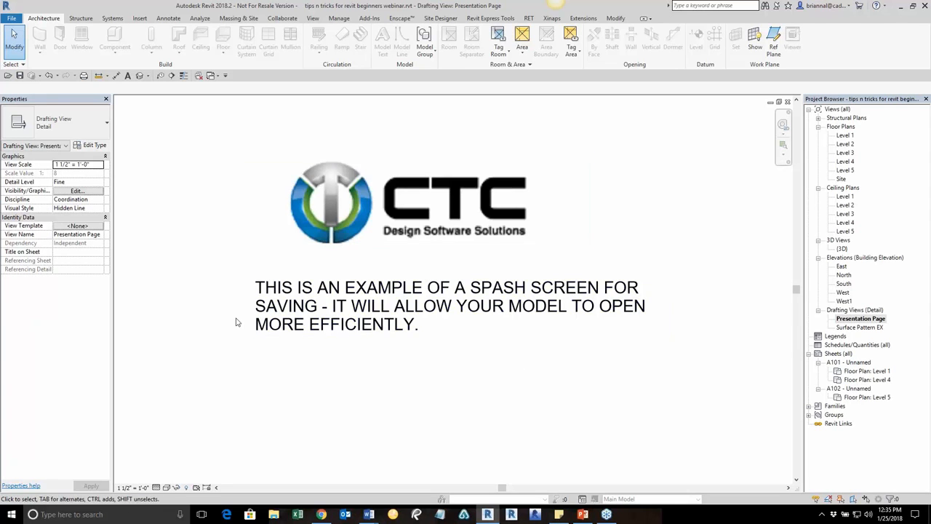
{"action": "scroll", "coordinate": [236, 321], "scroll_direction": "down", "scroll_amount": 2}
{"action": "middle_click_drag", "start_coordinate": [237, 321], "coordinate": [285, 330]}
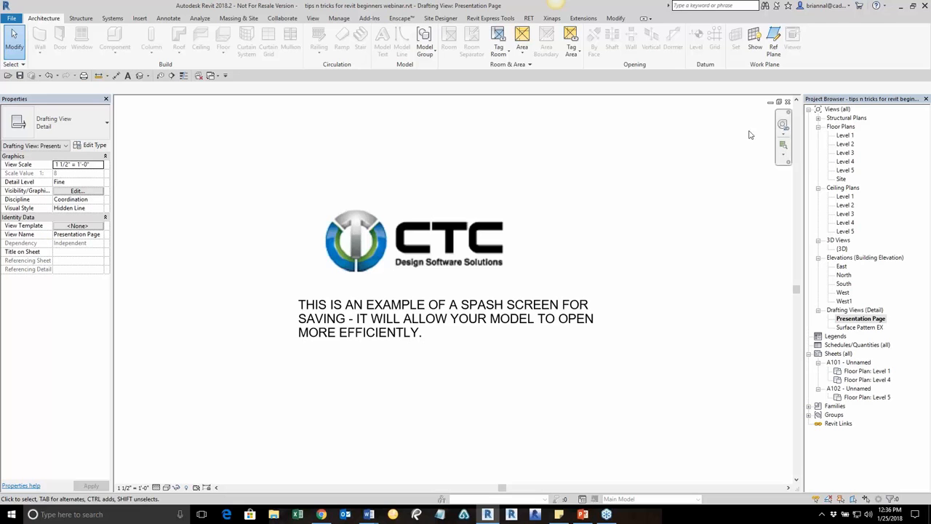
{"action": "left_click", "coordinate": [788, 103]}
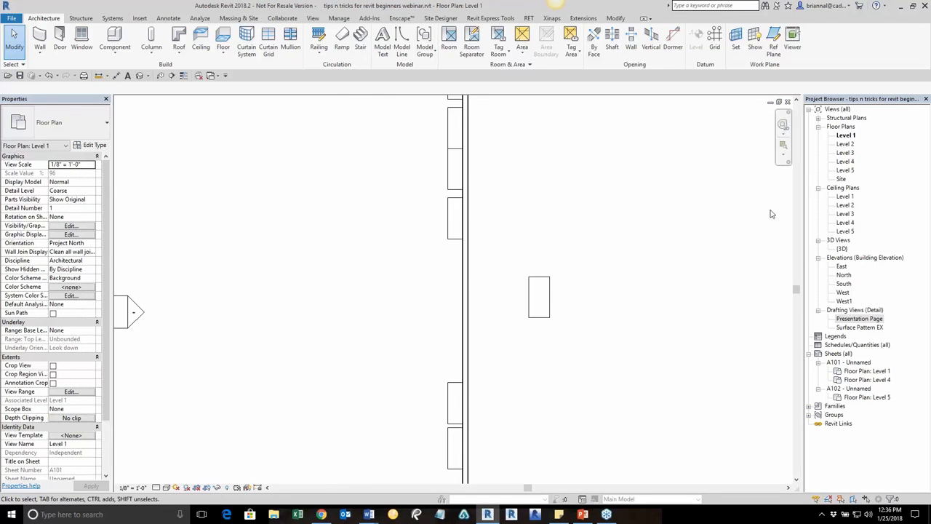
Step: Open the Level 3 floor plan and center the building outline in the view
{"action": "double_click", "coordinate": [845, 152]}
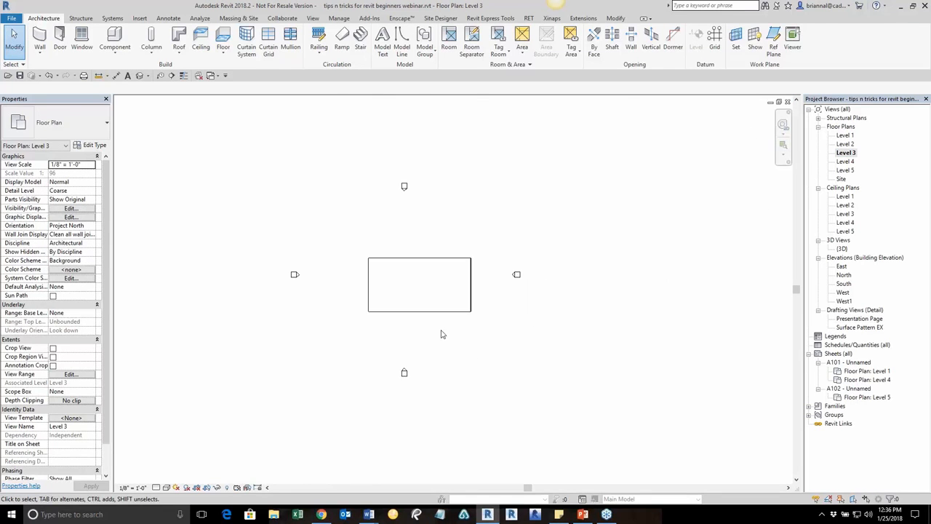
{"action": "scroll", "coordinate": [441, 332], "scroll_direction": "up", "scroll_amount": 2}
{"action": "middle_click_drag", "start_coordinate": [441, 332], "coordinate": [518, 385]}
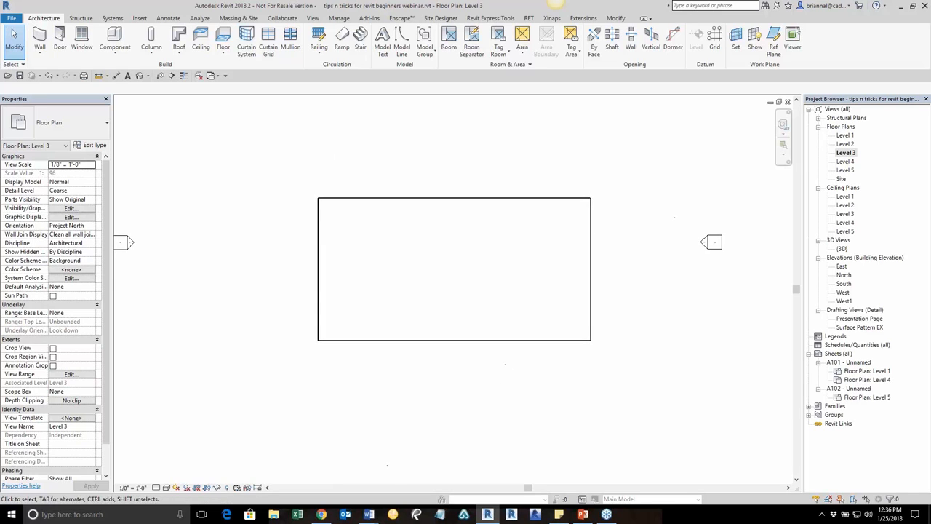
{"action": "middle_click_drag", "start_coordinate": [335, 293], "coordinate": [337, 306]}
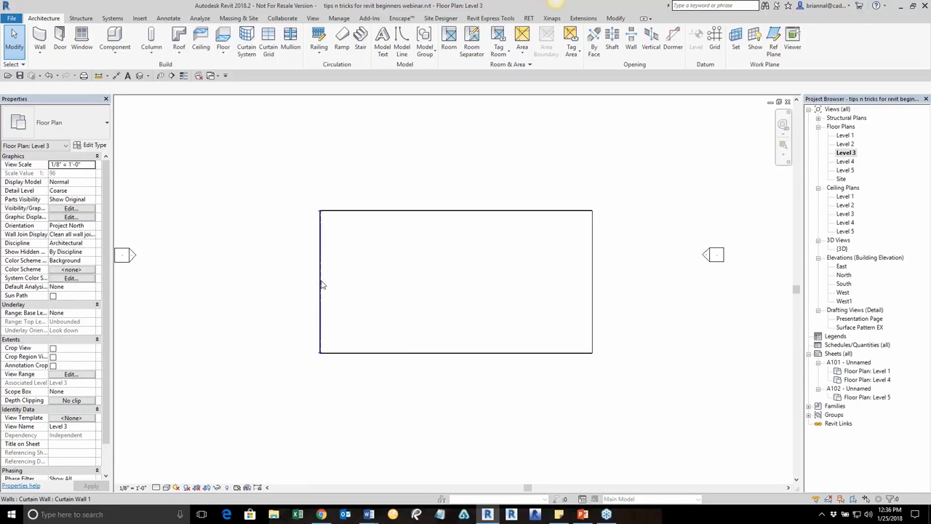
Step: Create a Generic - 12" floor on Level 3, using Pick Walls on the four exterior walls for its boundary
{"action": "left_click", "coordinate": [223, 57]}
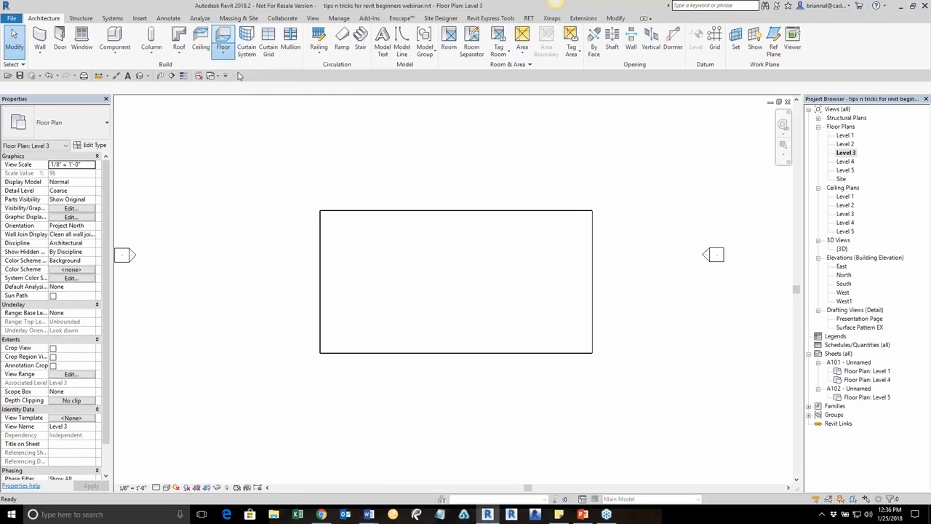
{"action": "left_click", "coordinate": [233, 73]}
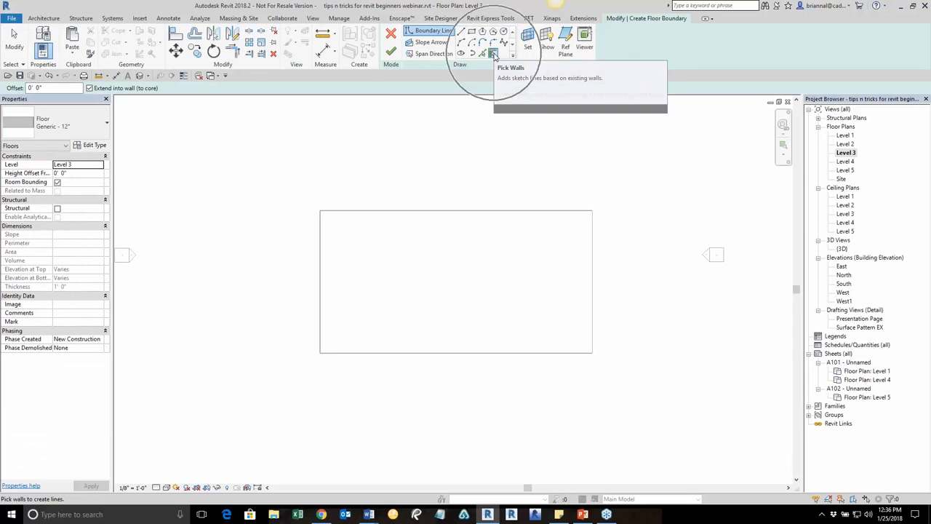
{"action": "left_click", "coordinate": [493, 55]}
{"action": "left_click", "coordinate": [444, 215]}
{"action": "left_click", "coordinate": [591, 276]}
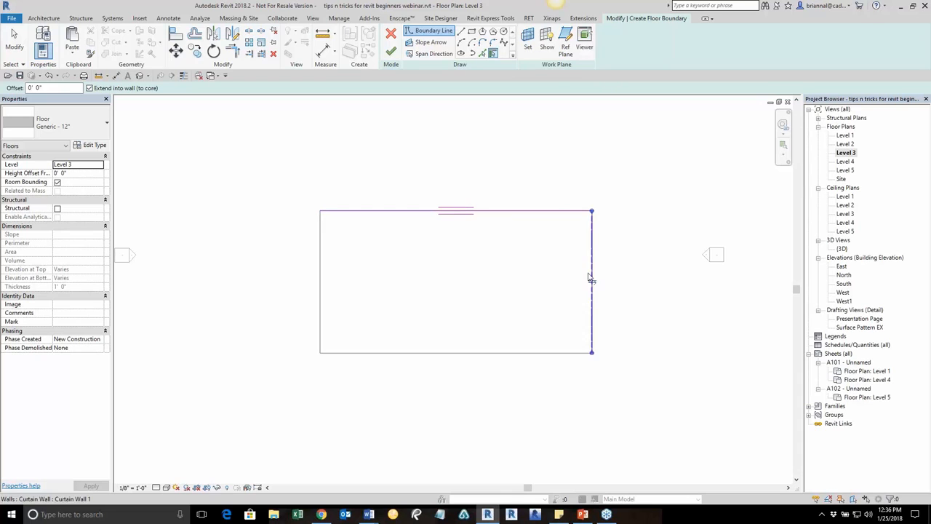
{"action": "left_click", "coordinate": [551, 356]}
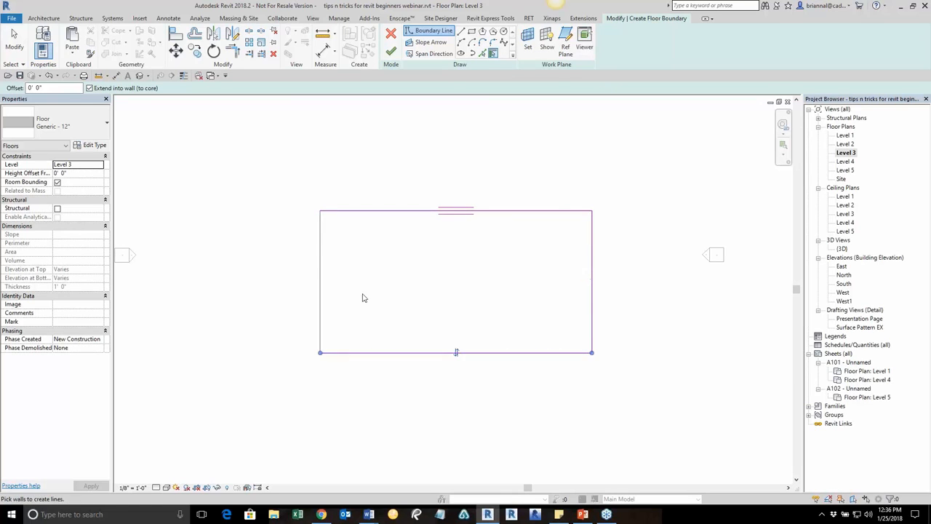
{"action": "left_click", "coordinate": [322, 277]}
{"action": "left_click", "coordinate": [392, 52]}
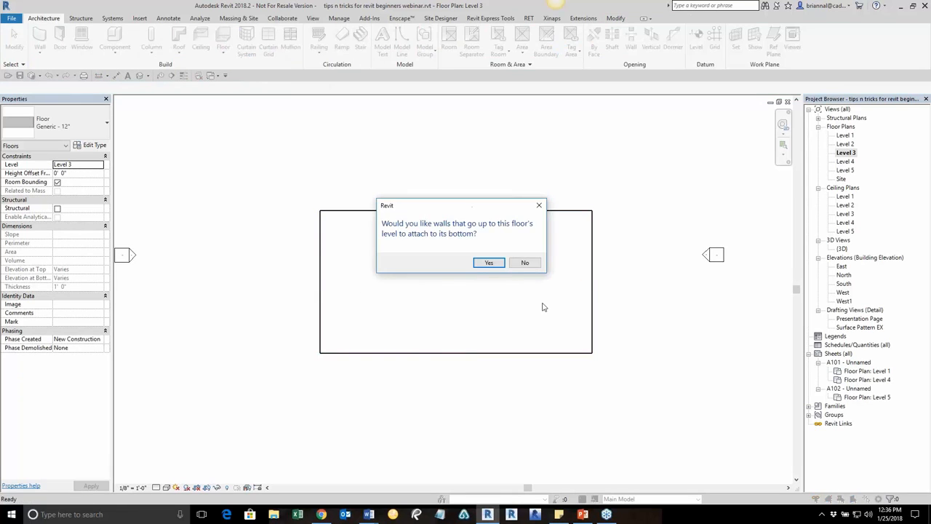
Step: Try to attach the walls below to the new floor's bottom, cancel the attachment, and deselect the floor
{"action": "left_click", "coordinate": [489, 263]}
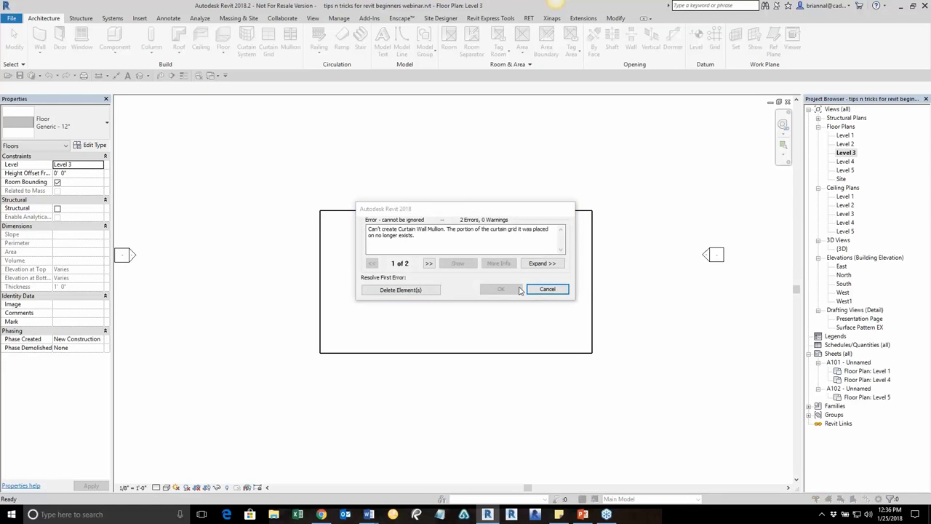
{"action": "left_click", "coordinate": [547, 289]}
{"action": "middle_click_drag", "start_coordinate": [596, 302], "coordinate": [563, 279]}
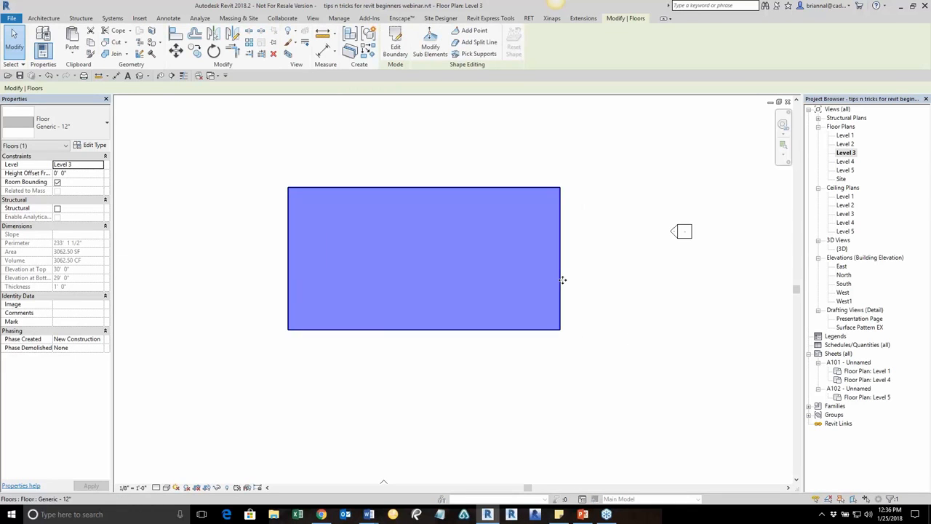
{"action": "left_click", "coordinate": [634, 329]}
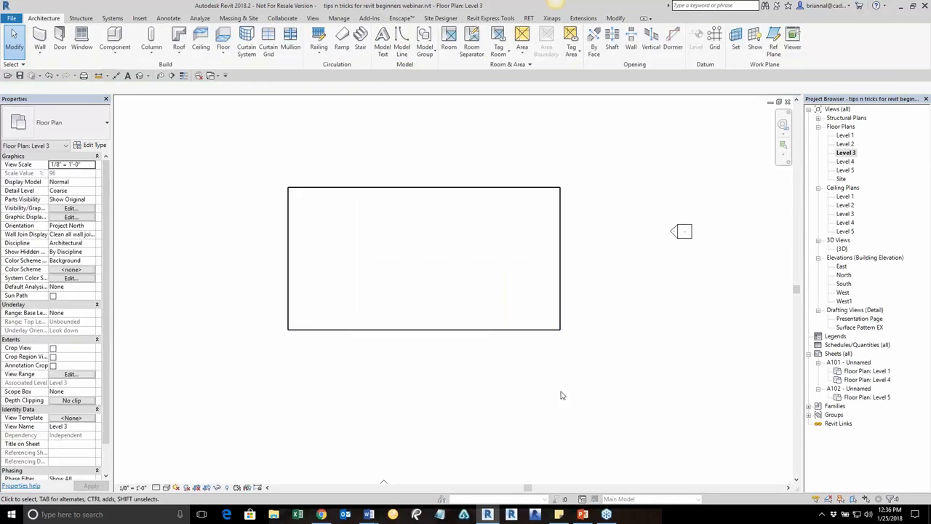
Step: Move the east curtain wall outward to enlarge the floor to about 4000 SF, and select the floor briefly to check its extent
{"action": "left_click", "coordinate": [559, 280]}
{"action": "left_click_drag", "start_coordinate": [559, 281], "coordinate": [644, 282]}
{"action": "left_click", "coordinate": [676, 379]}
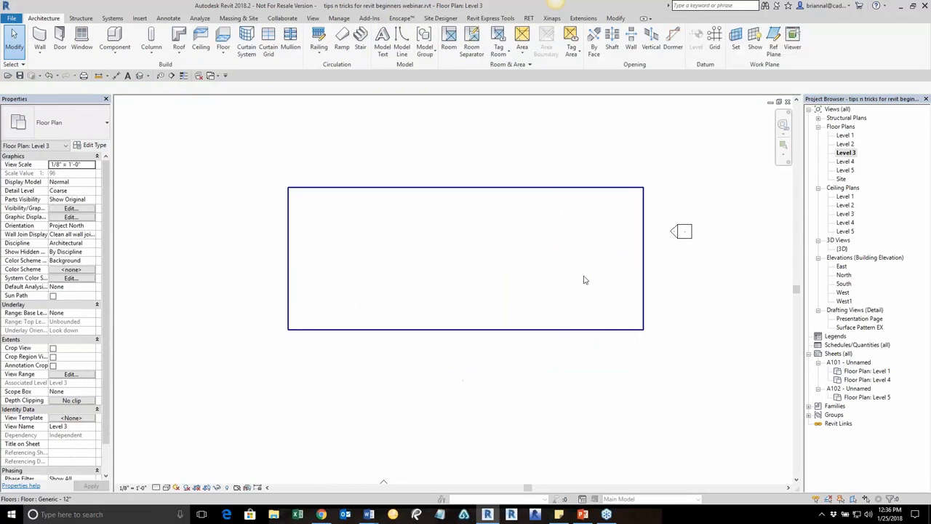
{"action": "left_click", "coordinate": [534, 260]}
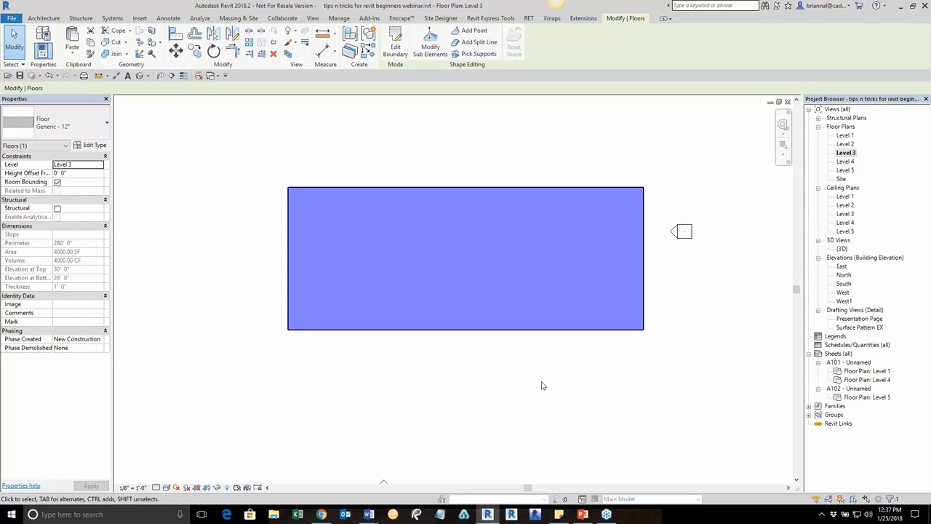
{"action": "left_click", "coordinate": [640, 377]}
{"action": "scroll", "coordinate": [677, 371], "scroll_direction": "down", "scroll_amount": 2}
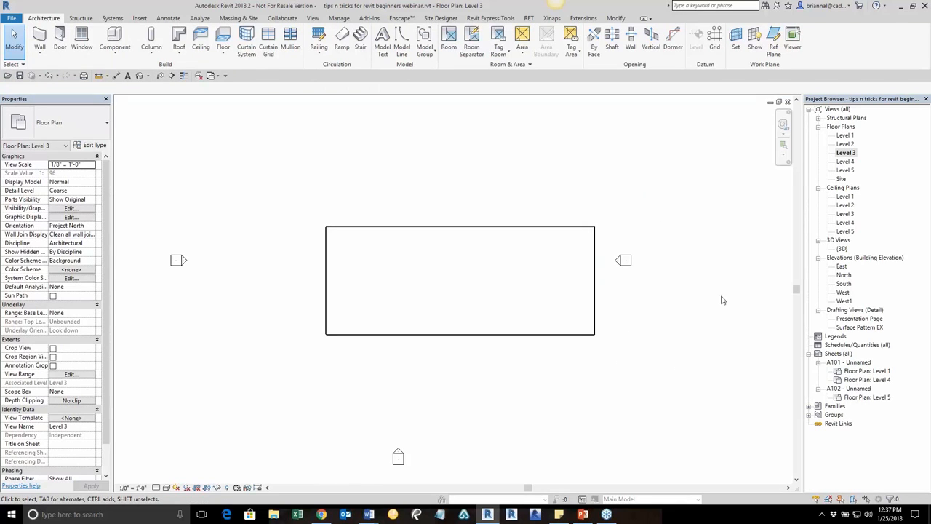
Step: Change the Project Browser's view organization scheme to Discipline
{"action": "left_click", "coordinate": [837, 110]}
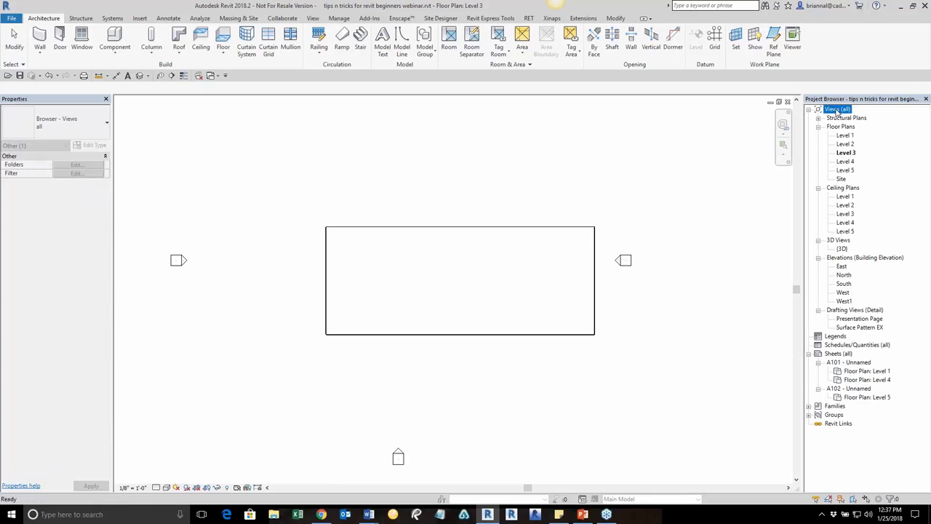
{"action": "right_click", "coordinate": [837, 111]}
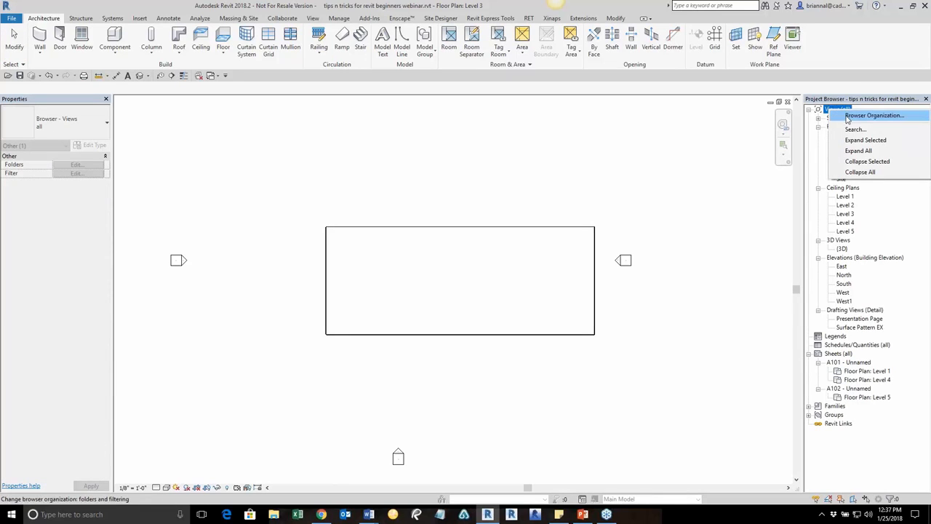
{"action": "left_click", "coordinate": [715, 144]}
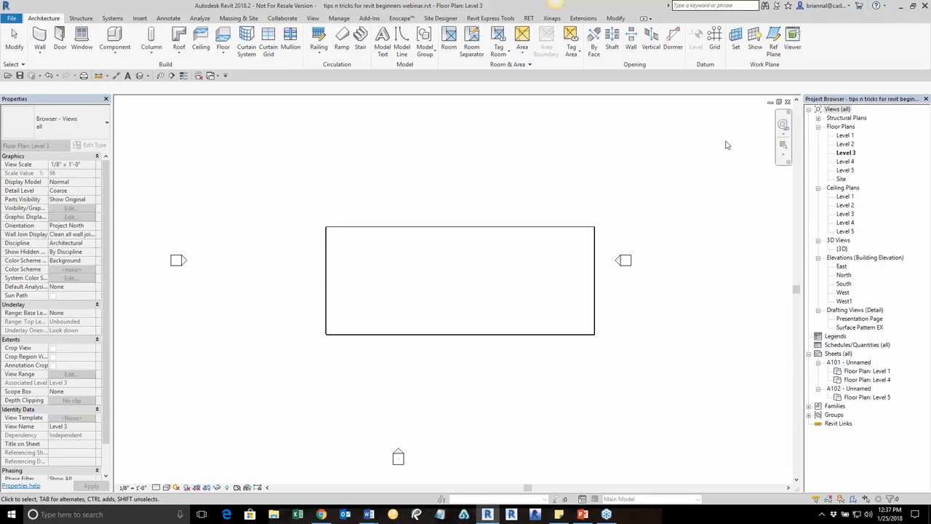
{"action": "left_click", "coordinate": [835, 110]}
{"action": "right_click", "coordinate": [837, 111]}
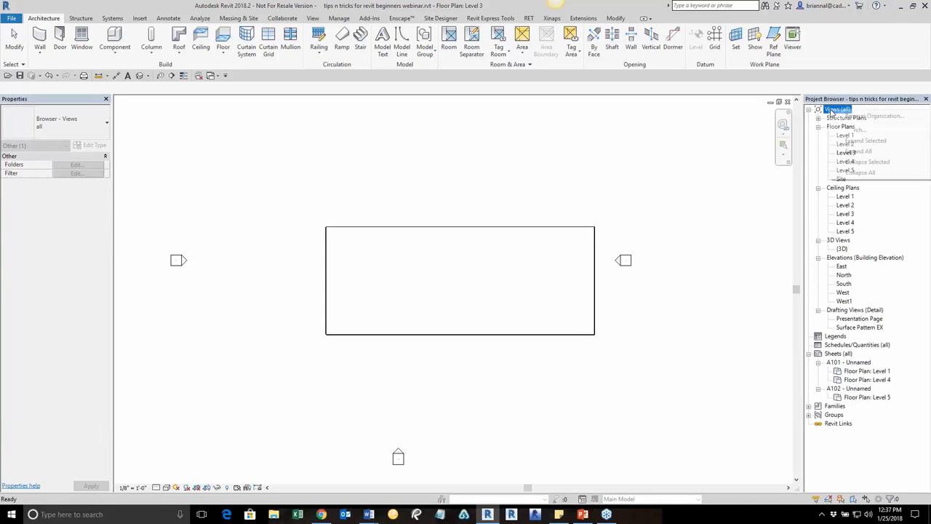
{"action": "left_click", "coordinate": [874, 116]}
{"action": "left_click_drag", "start_coordinate": [494, 147], "coordinate": [435, 130]}
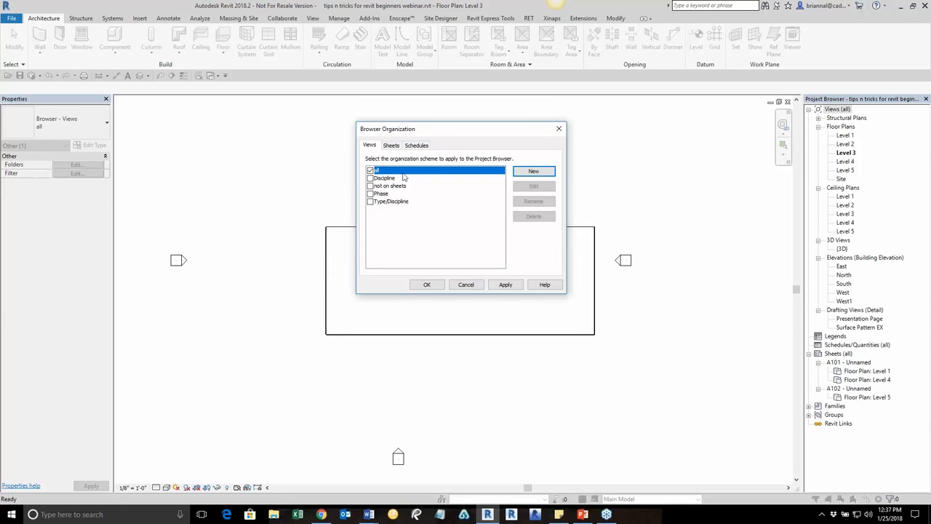
{"action": "left_click", "coordinate": [370, 178]}
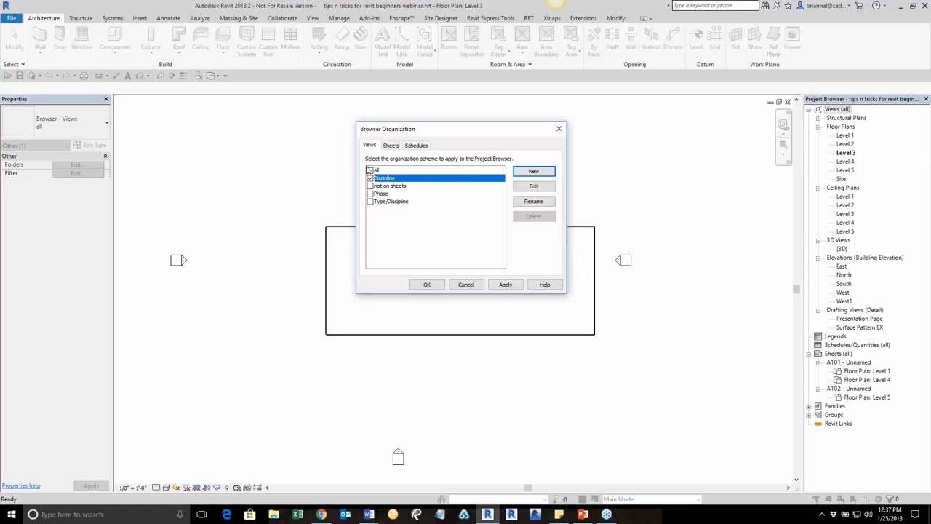
{"action": "left_click", "coordinate": [428, 284]}
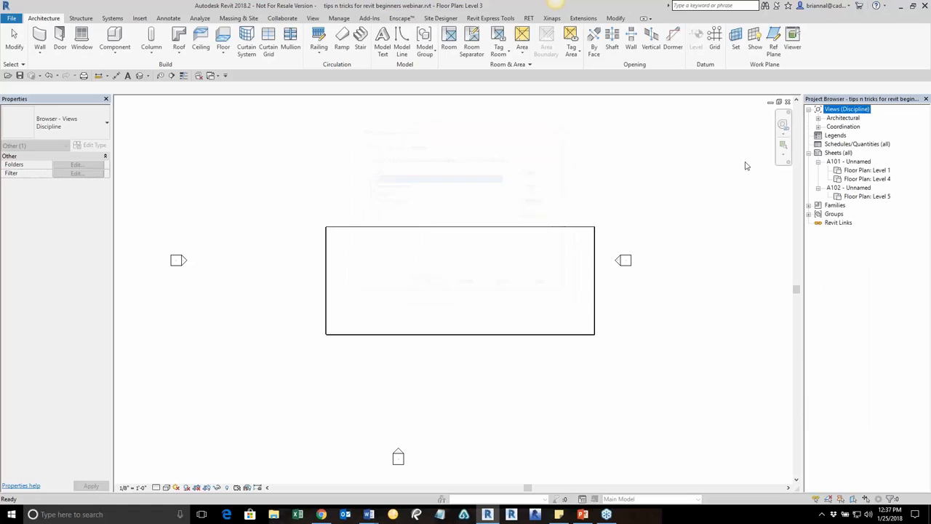
Step: Examine the views grouped under Architectural, Structural Plans and Coordination in the Project Browser, and collapse the groups
{"action": "left_click", "coordinate": [819, 118]}
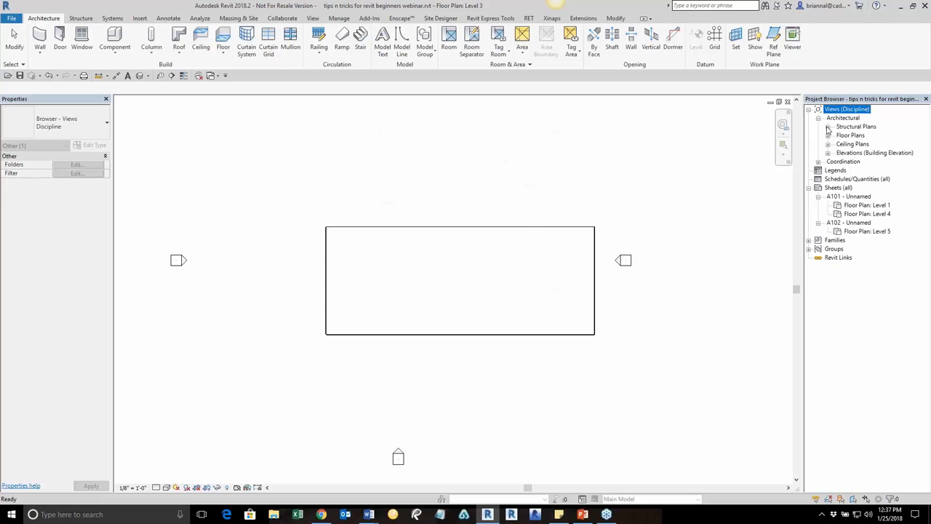
{"action": "left_click", "coordinate": [828, 127]}
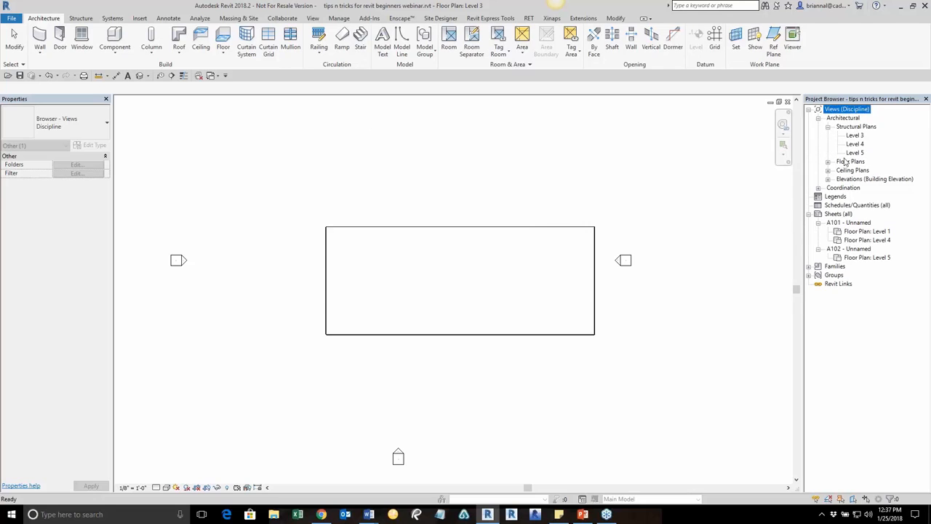
{"action": "left_click", "coordinate": [818, 188]}
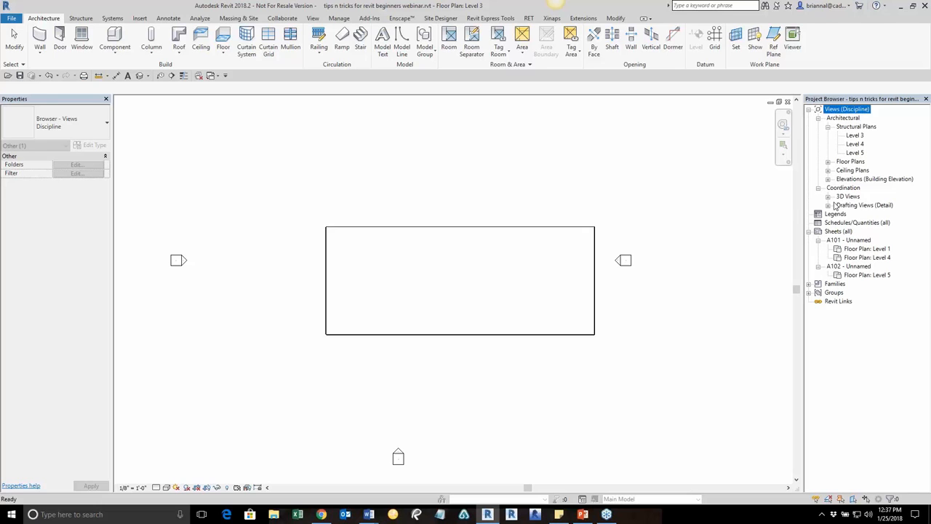
{"action": "left_click", "coordinate": [819, 118]}
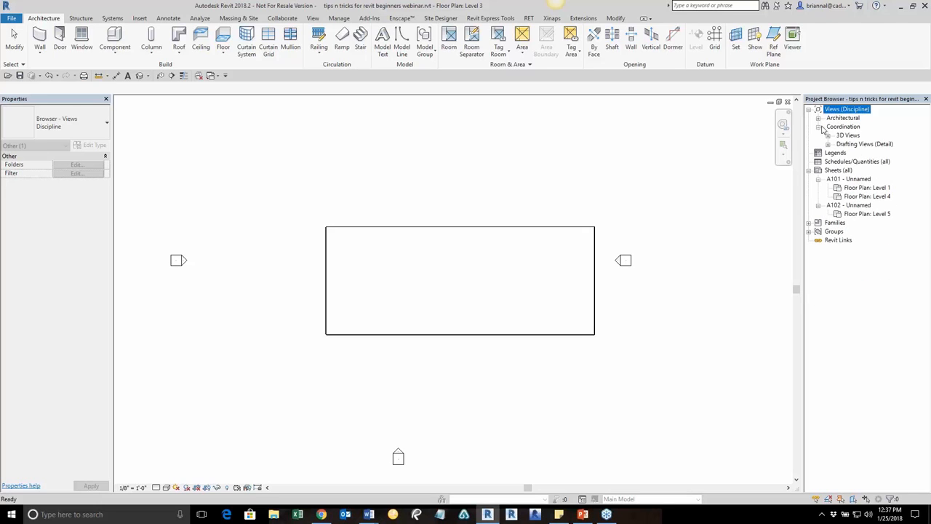
{"action": "left_click", "coordinate": [819, 128]}
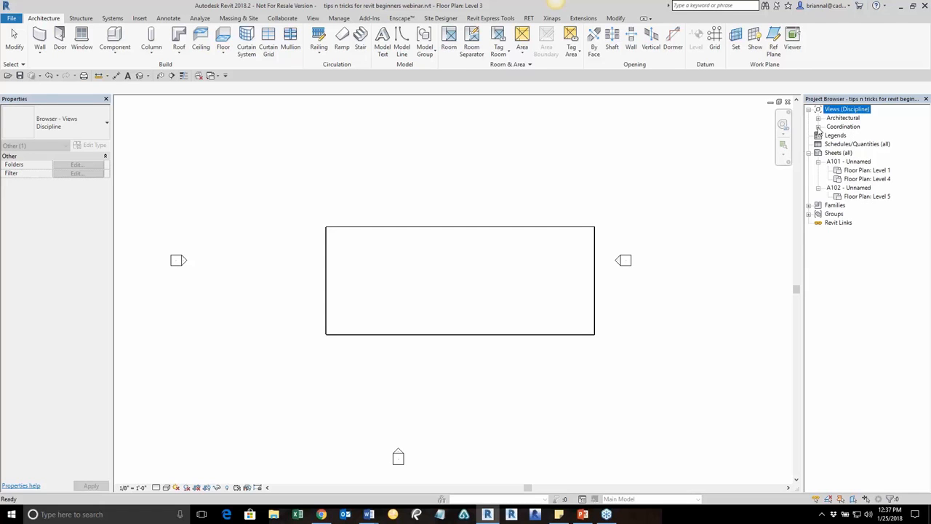
Step: Review the available view schemes in Browser Organization, close it without changes, and return to the Level 3 plan
{"action": "right_click", "coordinate": [849, 112]}
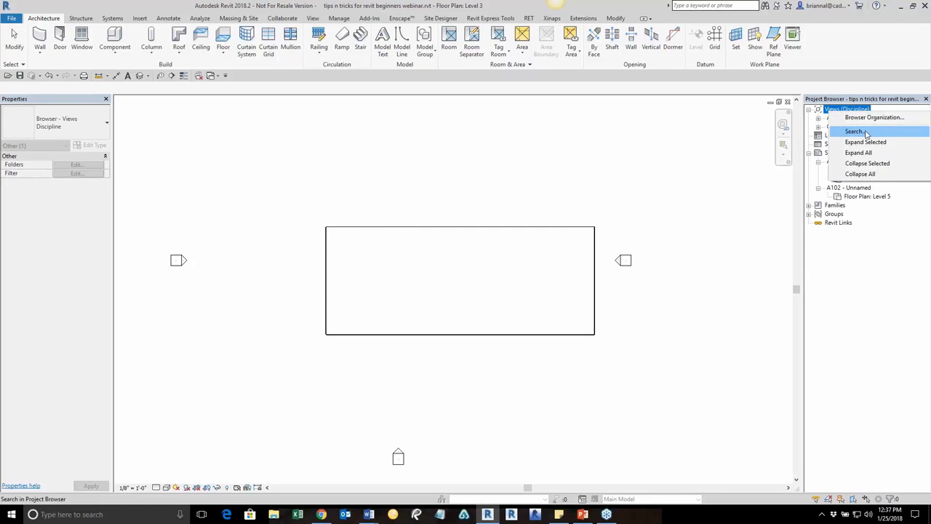
{"action": "left_click", "coordinate": [874, 118]}
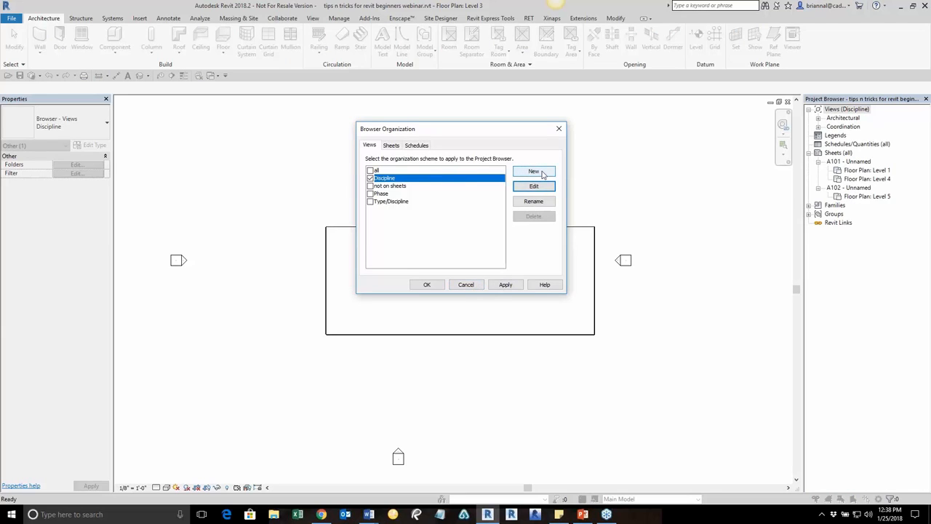
{"action": "left_click", "coordinate": [465, 285]}
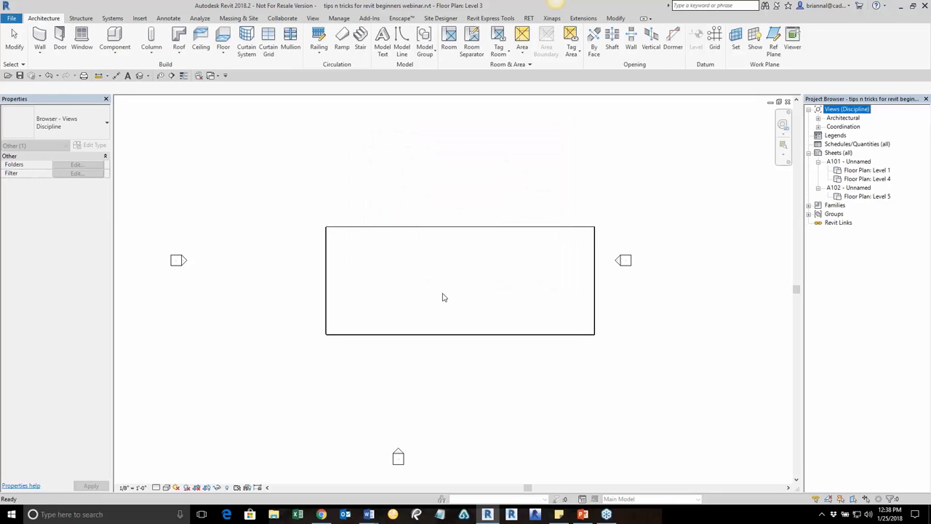
{"action": "left_click", "coordinate": [532, 207]}
{"action": "middle_click_drag", "start_coordinate": [529, 194], "coordinate": [510, 213]}
{"action": "scroll", "coordinate": [487, 194], "scroll_direction": "down", "scroll_amount": 1}
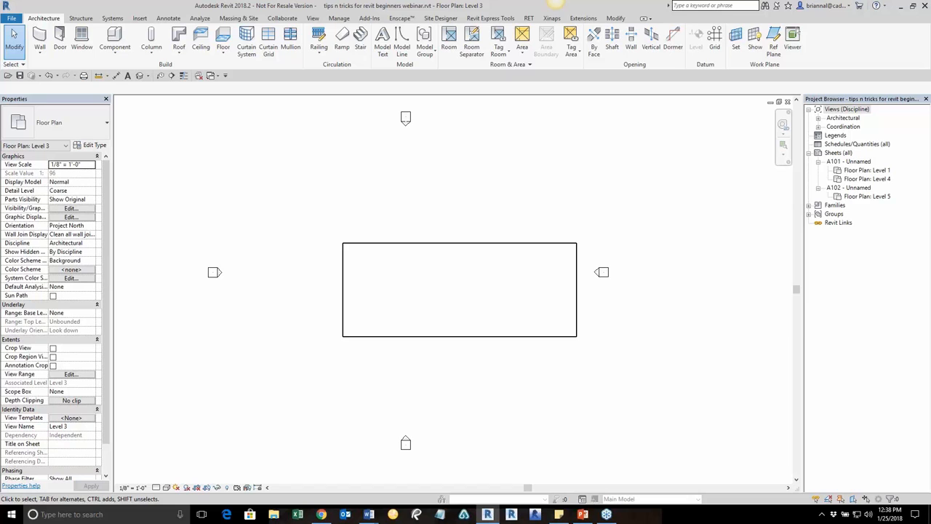
Step: Open the default 3D view and turn on its section box
{"action": "left_click", "coordinate": [616, 18]}
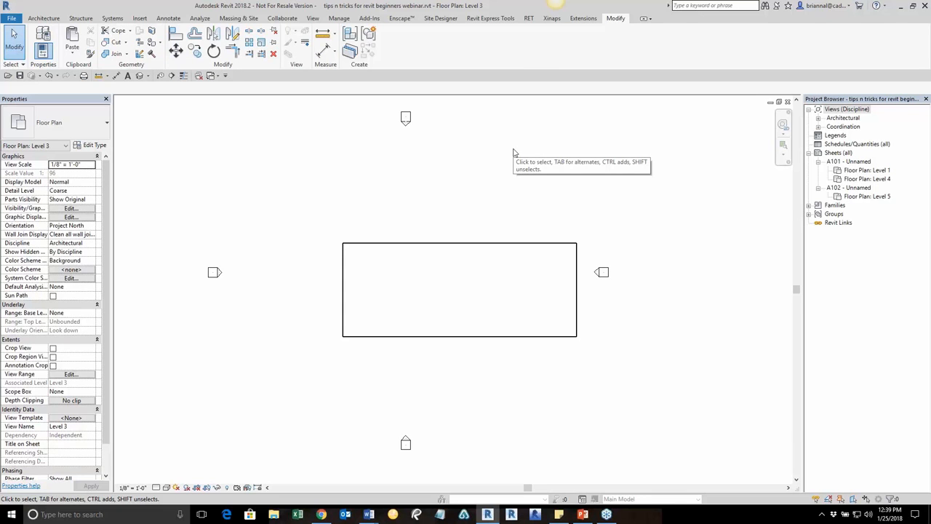
{"action": "left_click", "coordinate": [139, 77]}
{"action": "scroll", "coordinate": [442, 358], "scroll_direction": "down", "scroll_amount": 3}
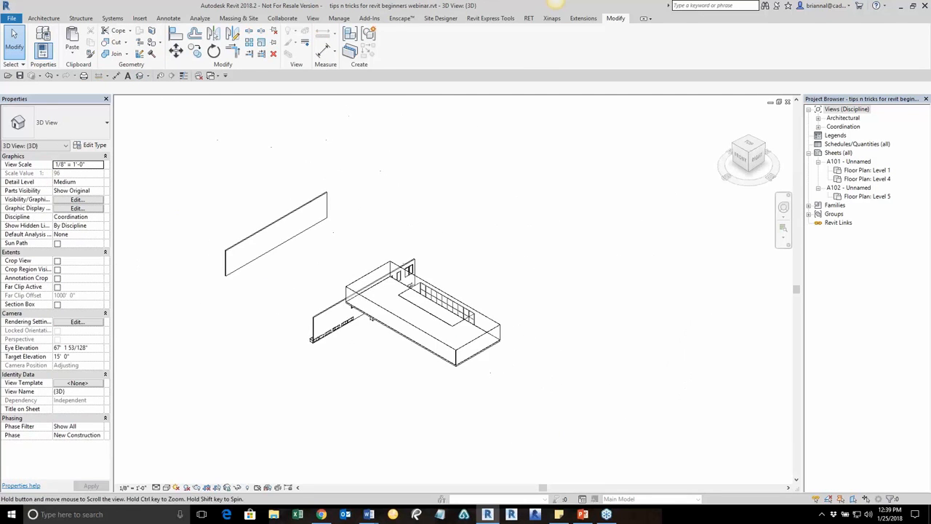
{"action": "middle_click_drag", "start_coordinate": [442, 359], "coordinate": [486, 355]}
{"action": "left_click", "coordinate": [57, 304]}
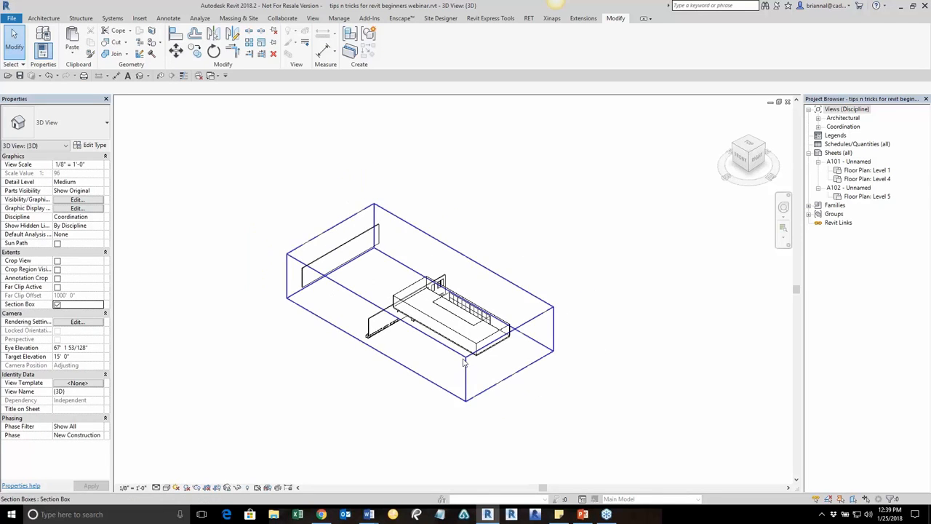
Step: Shrink the section box from its two long ends so it cuts the model closely around the building
{"action": "left_click", "coordinate": [459, 362]}
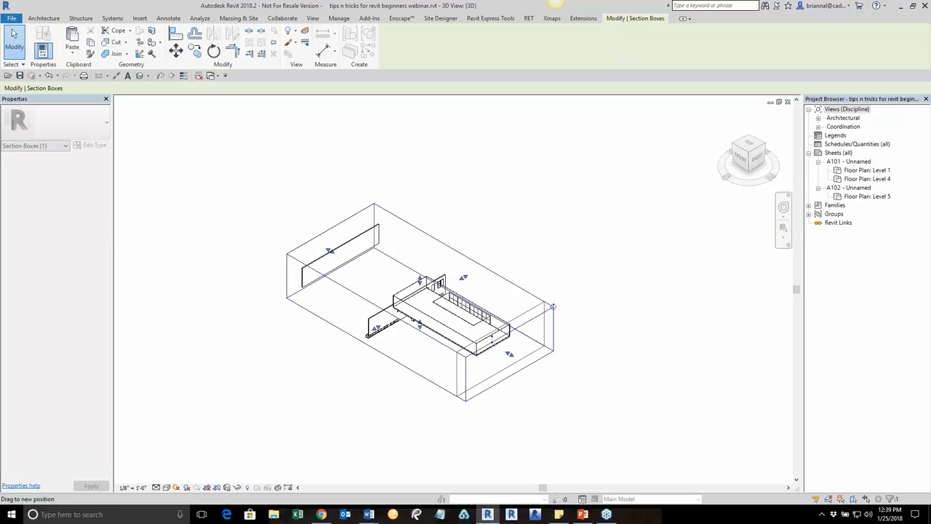
{"action": "left_click_drag", "start_coordinate": [553, 306], "coordinate": [507, 280]}
{"action": "left_click_drag", "start_coordinate": [330, 251], "coordinate": [418, 301]}
{"action": "scroll", "coordinate": [479, 354], "scroll_direction": "up", "scroll_amount": 4}
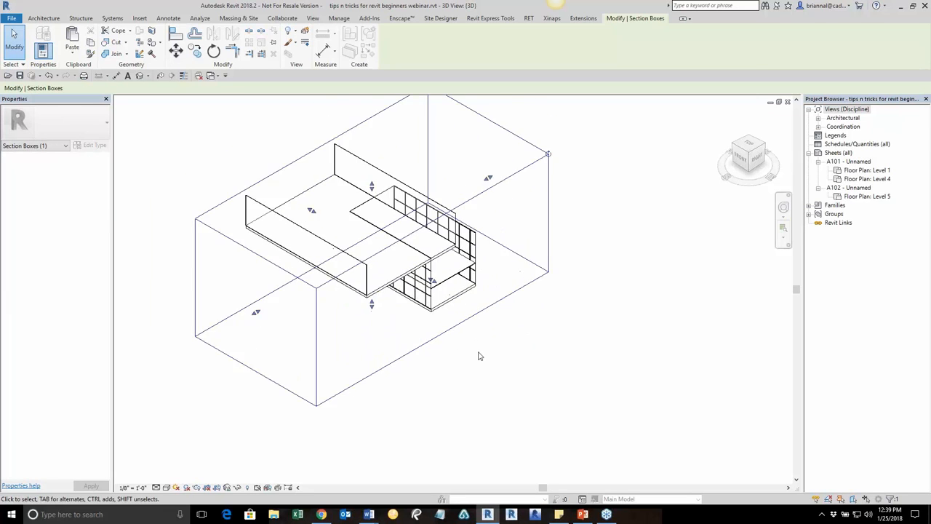
Step: Inspect the section-boxed building in 3D by turning the model to its opposite side
{"action": "scroll", "coordinate": [479, 356], "scroll_direction": "up", "scroll_amount": 2}
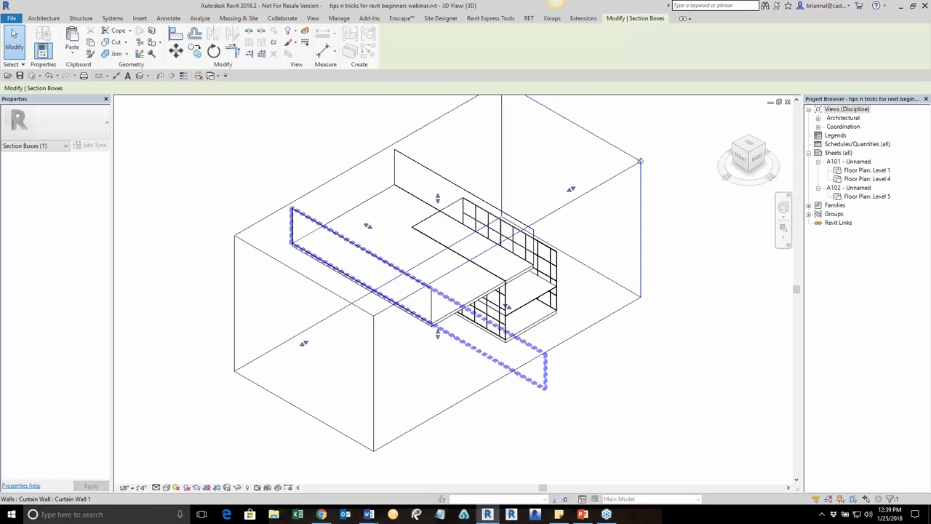
{"action": "middle_click_drag", "start_coordinate": [611, 366], "coordinate": [431, 374], "text": "shift"}
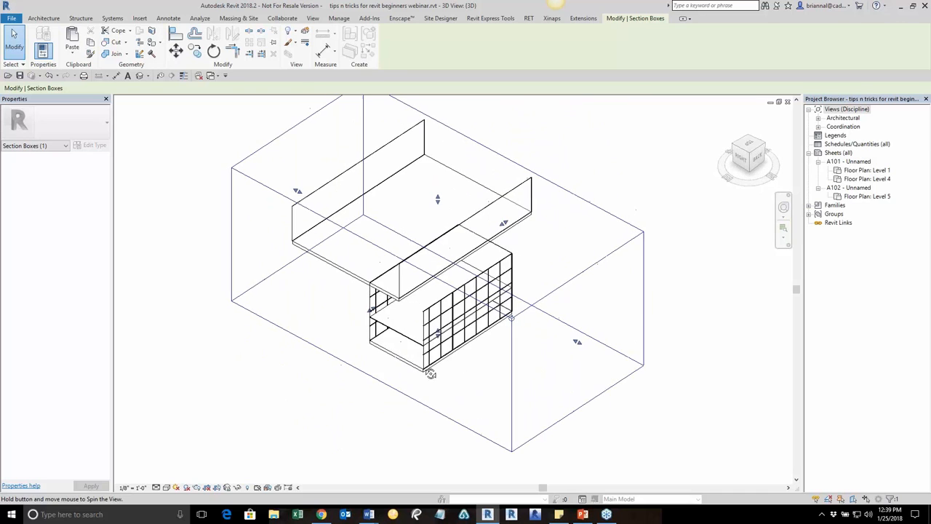
{"action": "middle_click_drag", "start_coordinate": [628, 410], "coordinate": [655, 432]}
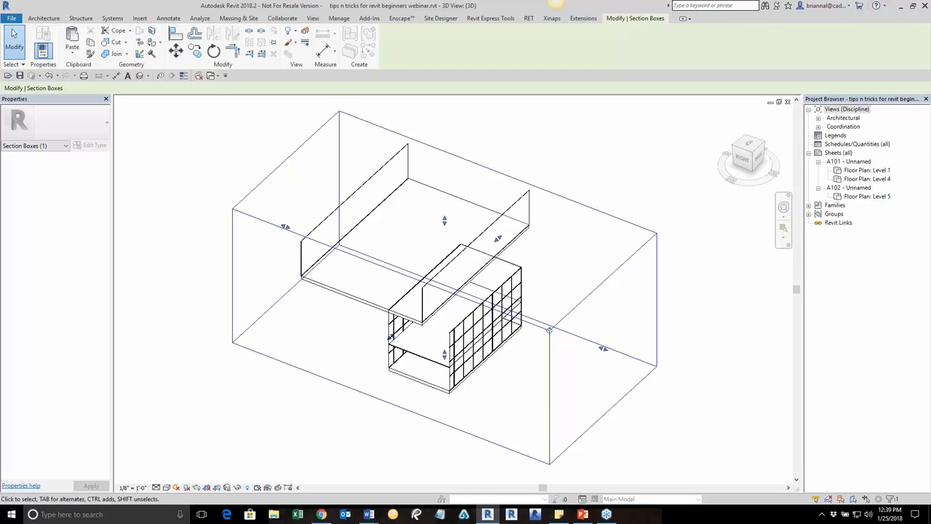
Step: Review the list of open views and sheets, and close it while staying in the 3D view
{"action": "left_click", "coordinate": [218, 76]}
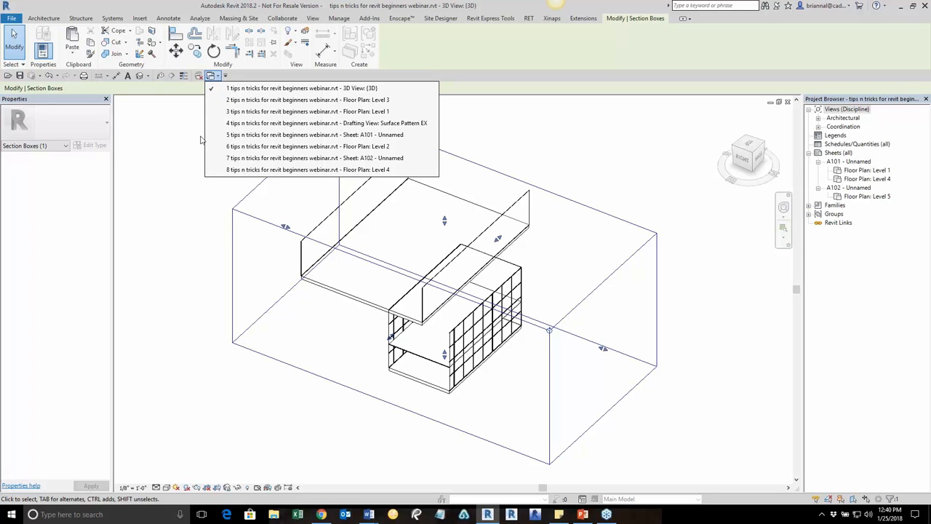
{"action": "left_click", "coordinate": [183, 198]}
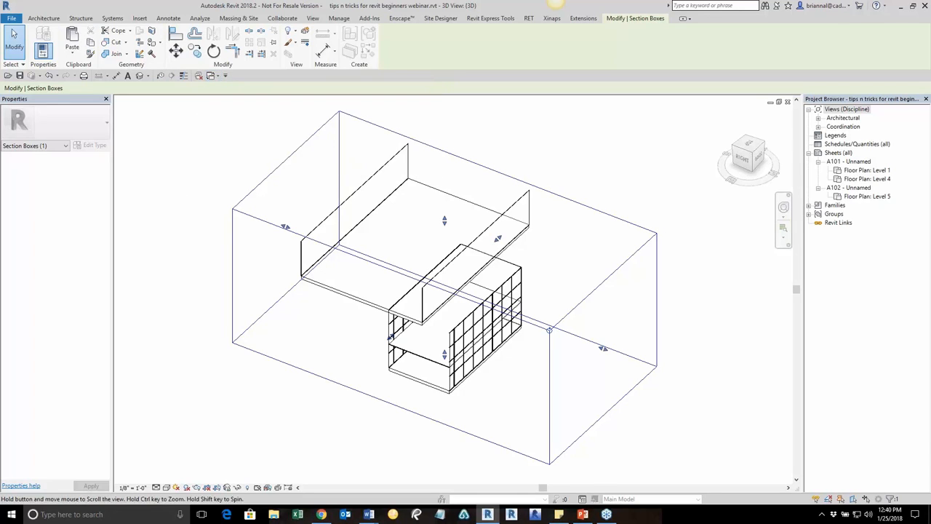
{"action": "middle_click_drag", "start_coordinate": [181, 207], "coordinate": [187, 209]}
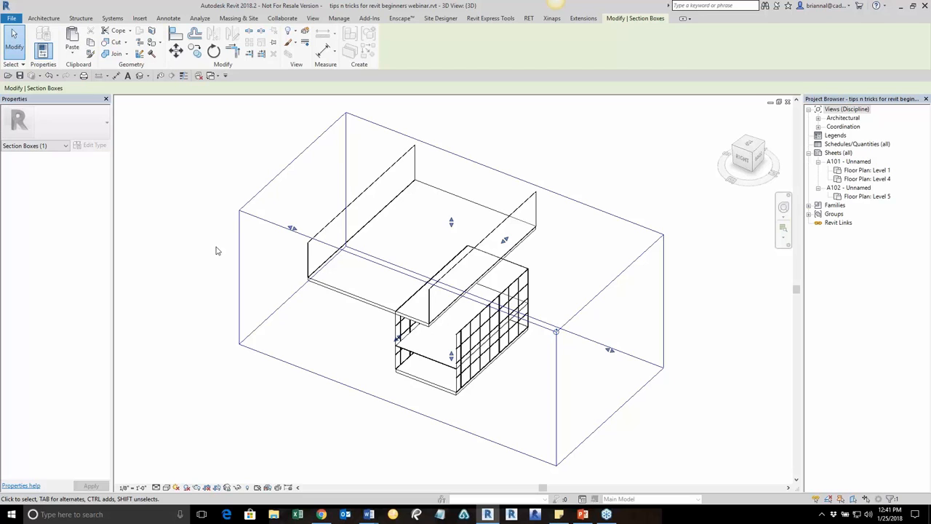
{"action": "middle_click_drag", "start_coordinate": [211, 258], "coordinate": [233, 252]}
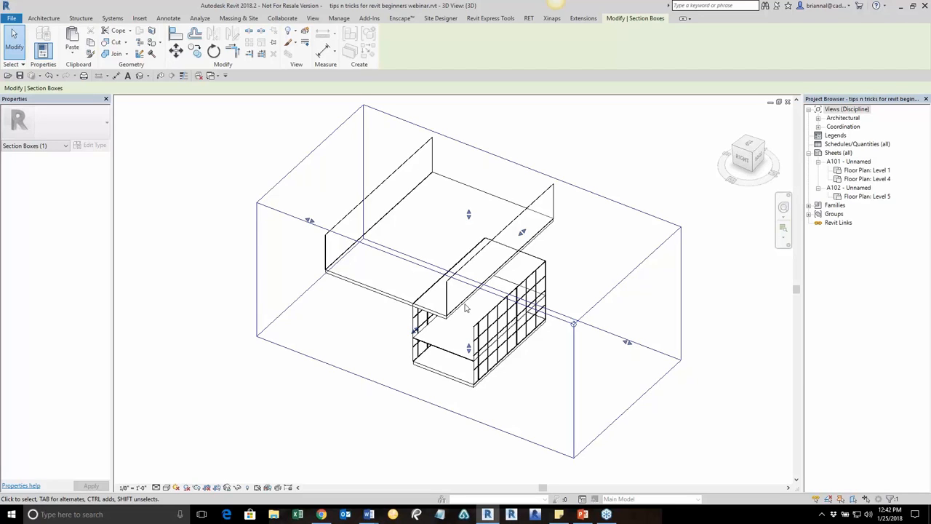
Step: Open the Family Exporter from the free CTC BIM Batch Suite tools
{"action": "left_click", "coordinate": [500, 20]}
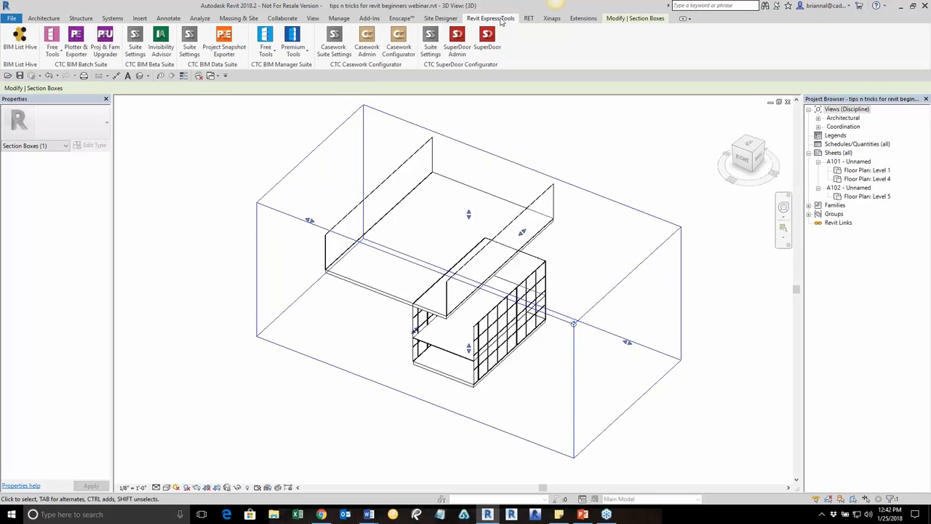
{"action": "left_click", "coordinate": [54, 52]}
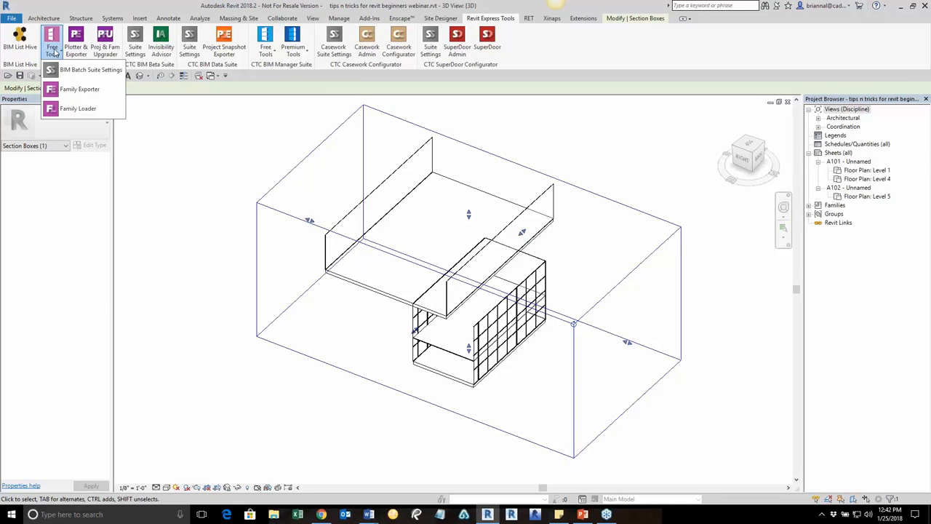
{"action": "left_click", "coordinate": [86, 94]}
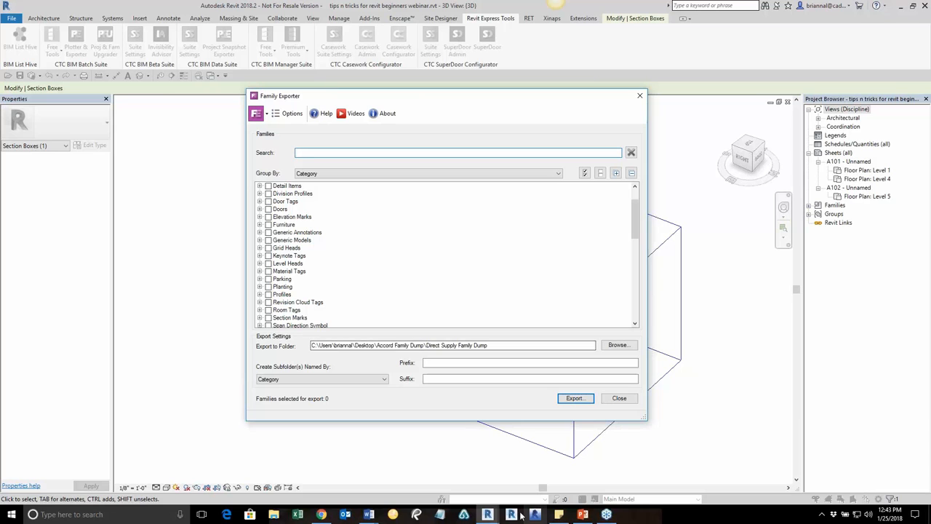
Step: Switch to the PowerPoint slide show and advance from the Demo slide to the Conclusions slide
{"action": "left_click", "coordinate": [583, 515]}
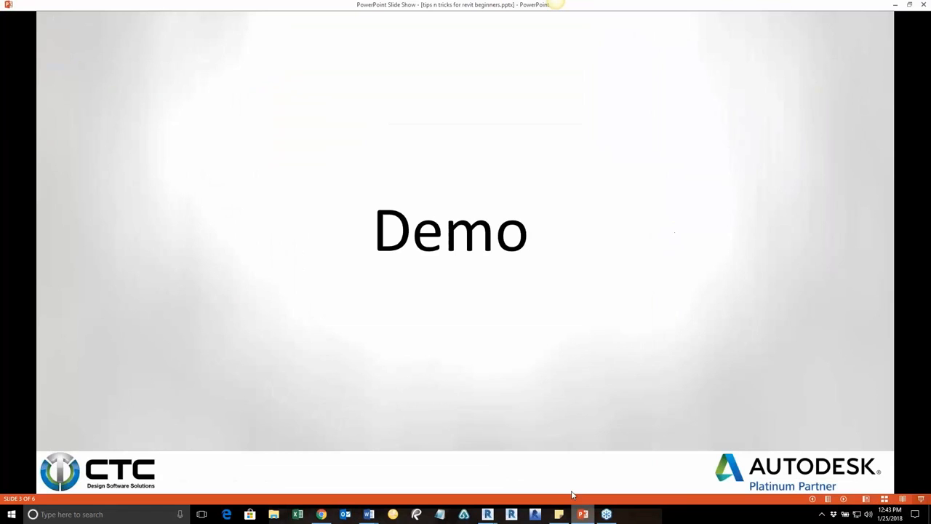
{"action": "left_click", "coordinate": [575, 374]}
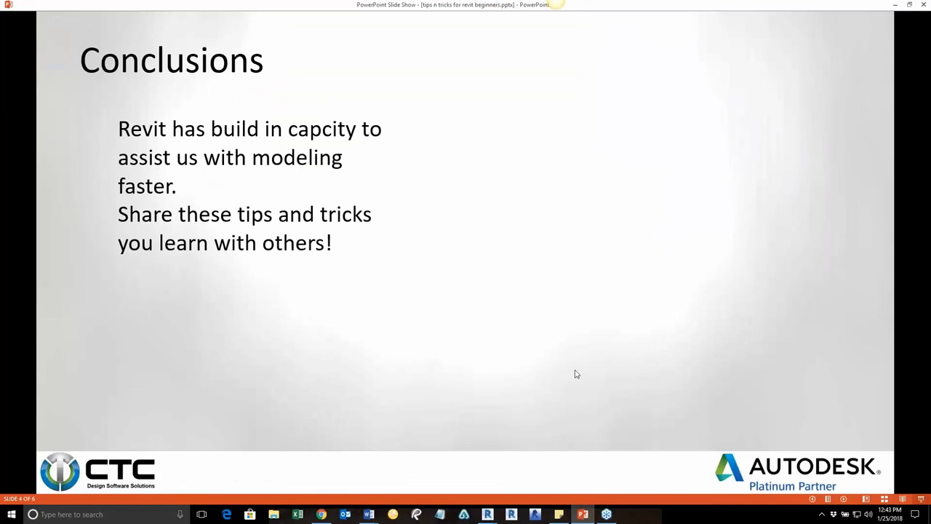